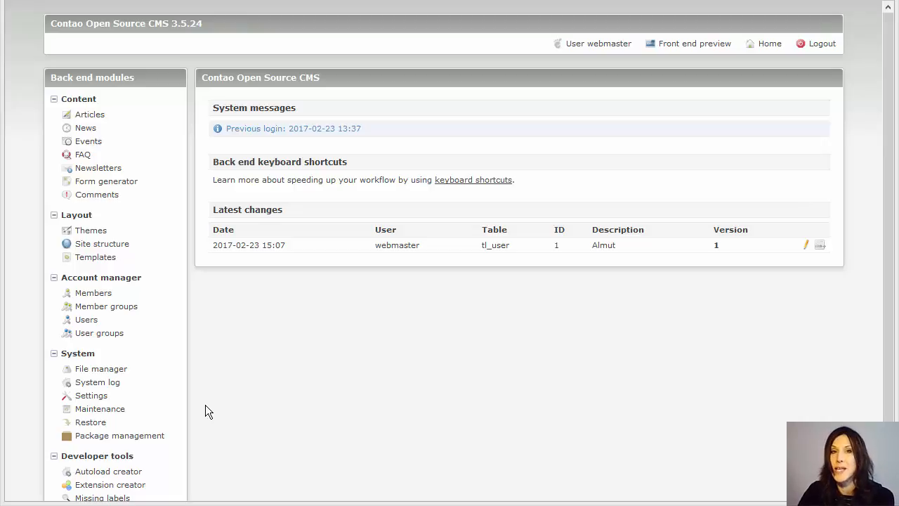
# - Search Package management for the MetaModels/bundle_all package
pyautogui.click(144, 437)
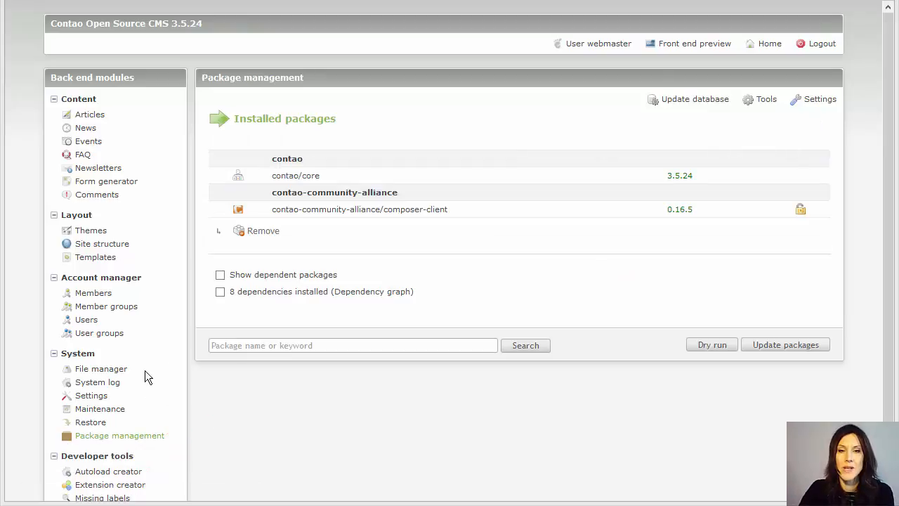
pyautogui.click(249, 347)
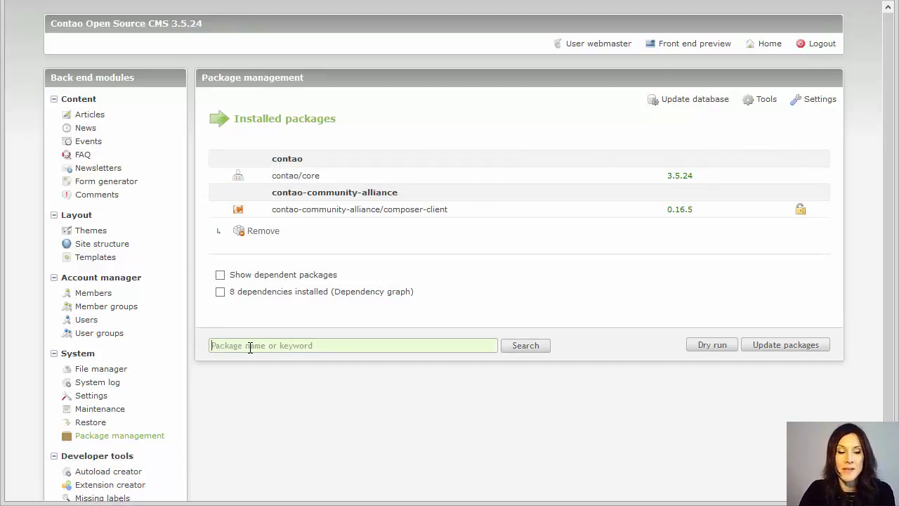
pyautogui.write('MetaModels/bundle_all')
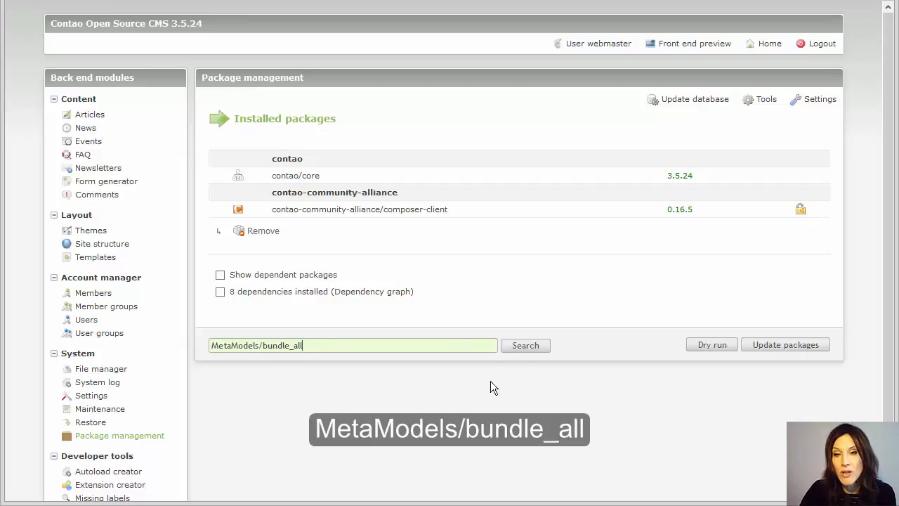
pyautogui.click(528, 351)
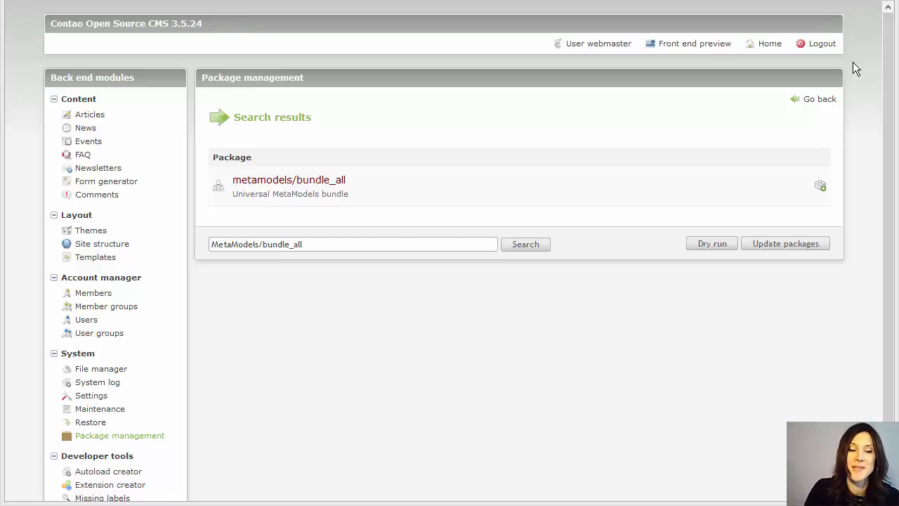
# - Mark metamodels/bundle_all for installation with the Feature releases 2.* version constraint
pyautogui.click(820, 190)
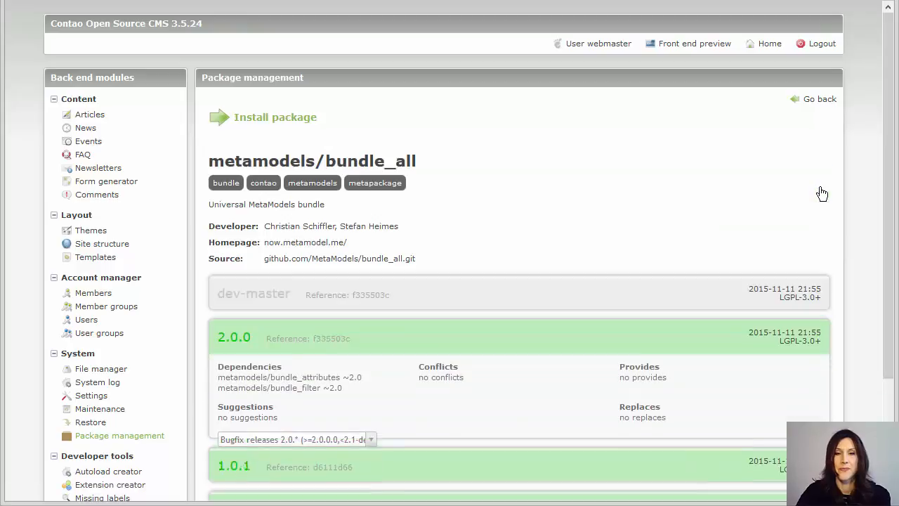
pyautogui.scroll(-3, 721, 201)
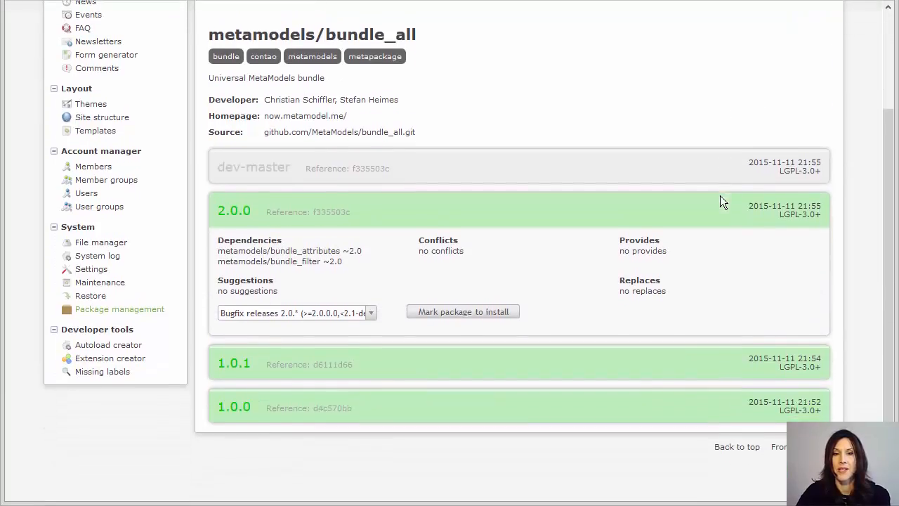
pyautogui.scroll(-1, 721, 200)
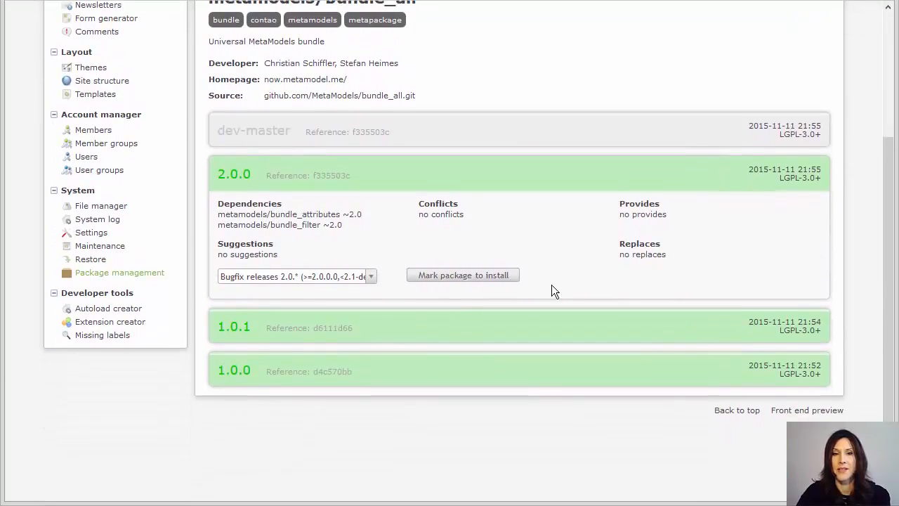
pyautogui.click(368, 277)
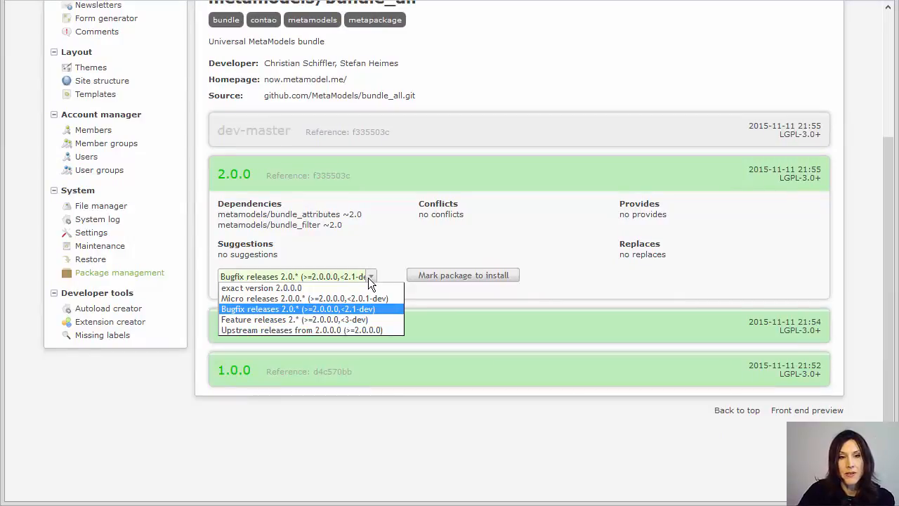
pyautogui.click(344, 320)
pyautogui.click(448, 278)
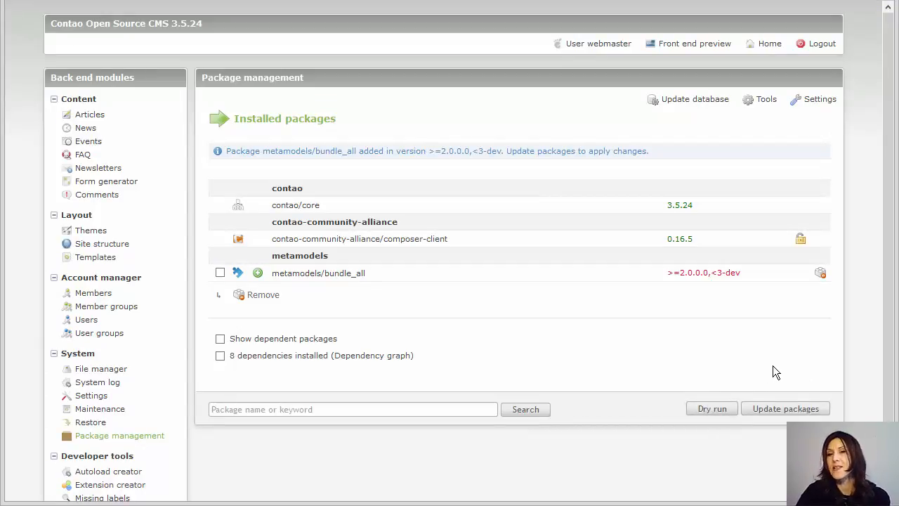
# - Run the package update to install the bundle, then create the new MetaModels database tables
pyautogui.click(800, 411)
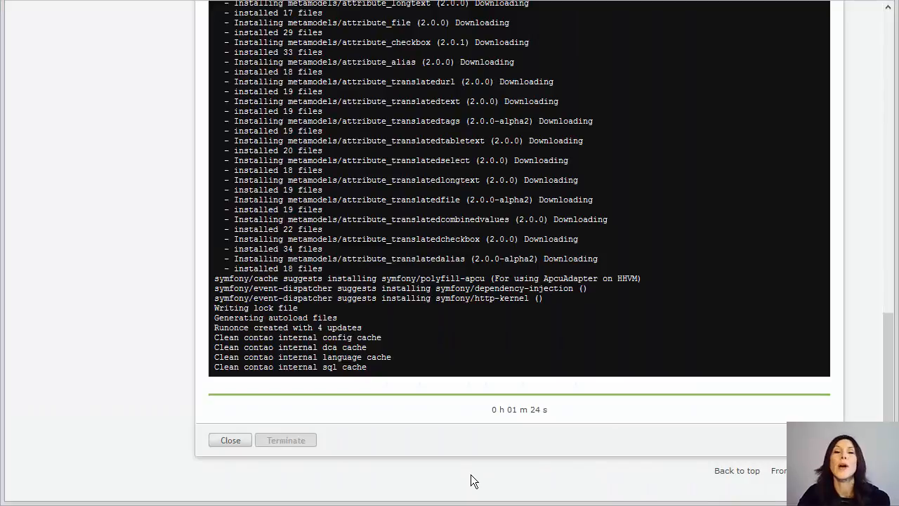
pyautogui.click(230, 441)
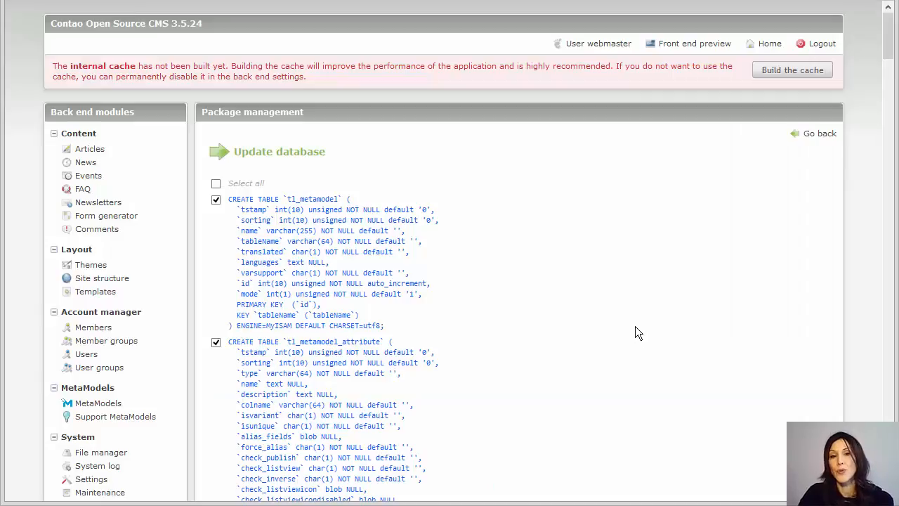
pyautogui.scroll(-5, 633, 323)
pyautogui.scroll(-4, 626, 316)
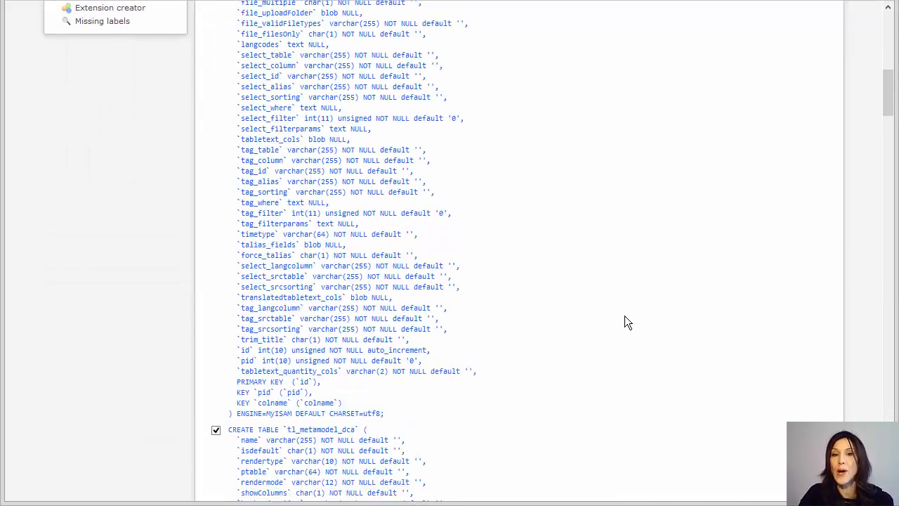
pyautogui.scroll(-5, 624, 316)
pyautogui.scroll(-3, 623, 314)
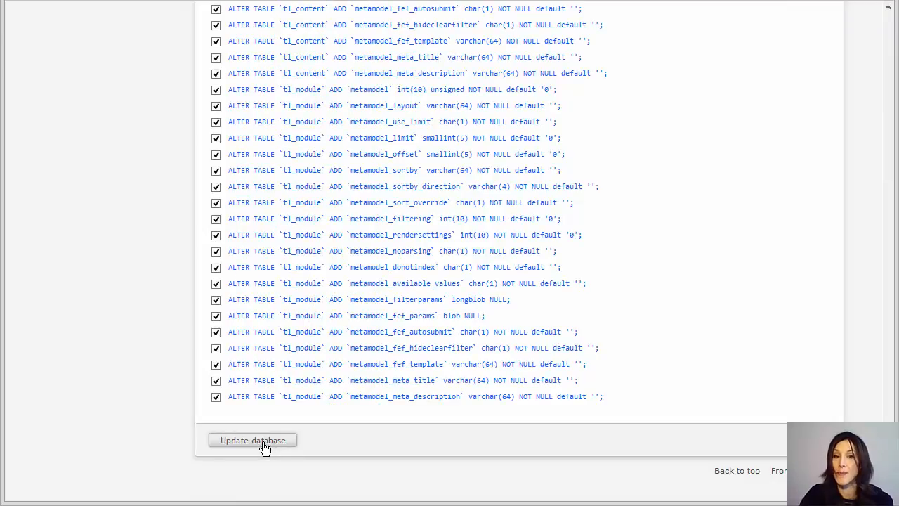
pyautogui.click(264, 444)
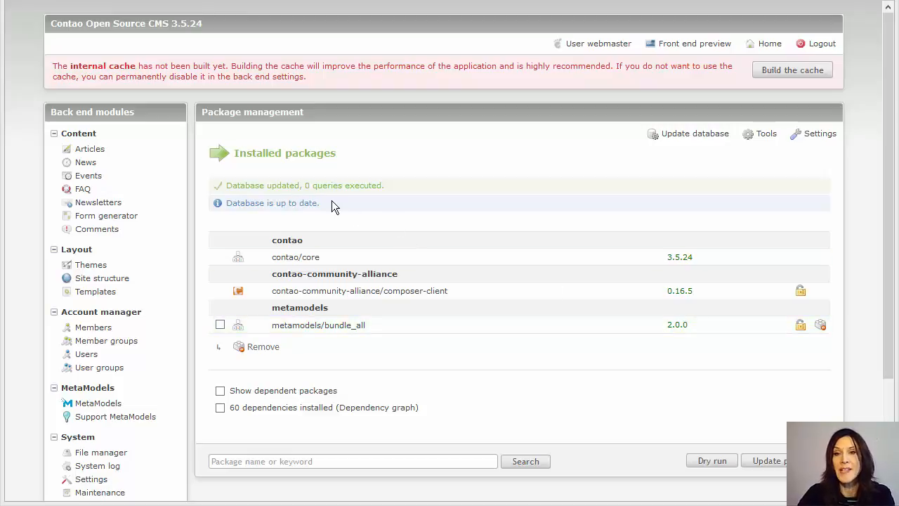
# - Build the internal cache, then begin a new MetaModel in the MetaModels module
pyautogui.click(819, 74)
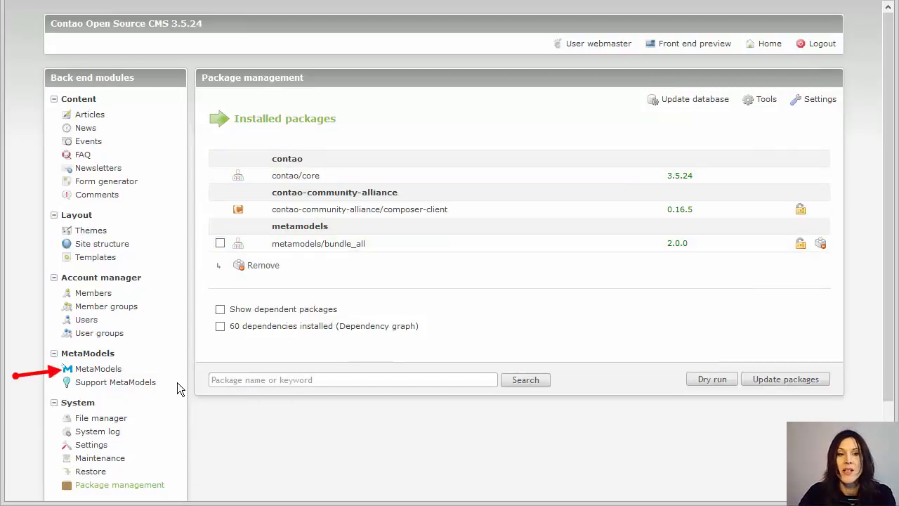
pyautogui.click(96, 372)
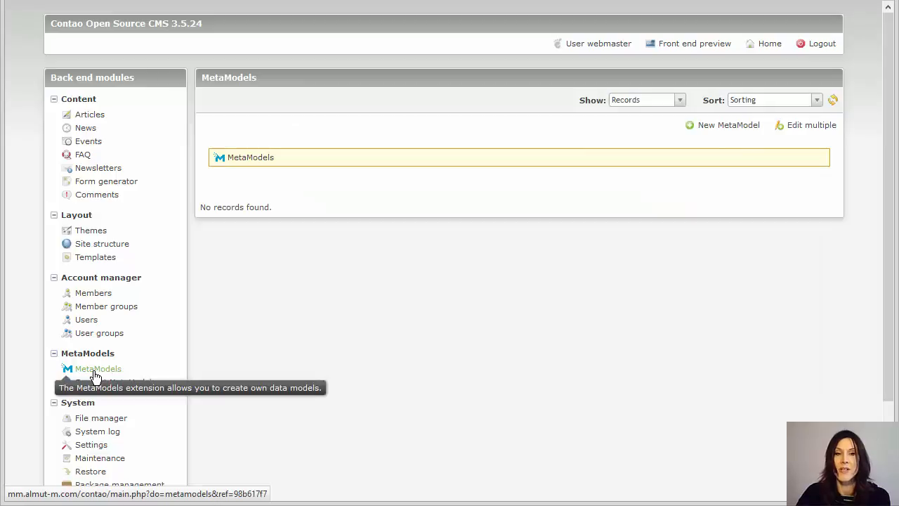
pyautogui.click(714, 132)
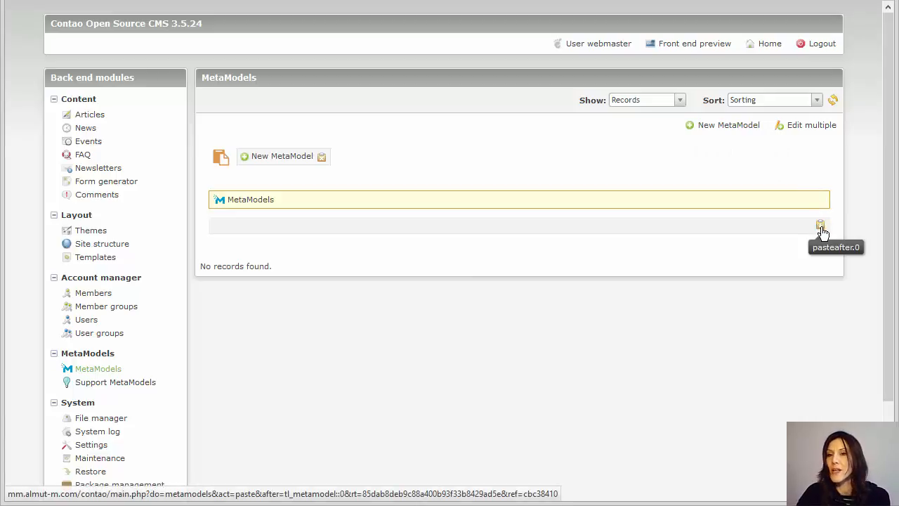
# - Create the MetaModel 'Employee list' with table name mm_employee_list and save it
pyautogui.click(820, 225)
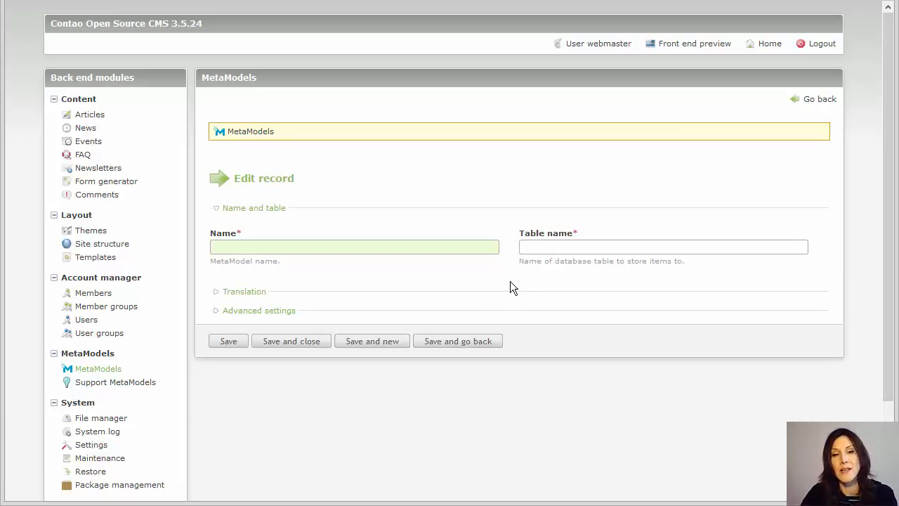
pyautogui.write('E')
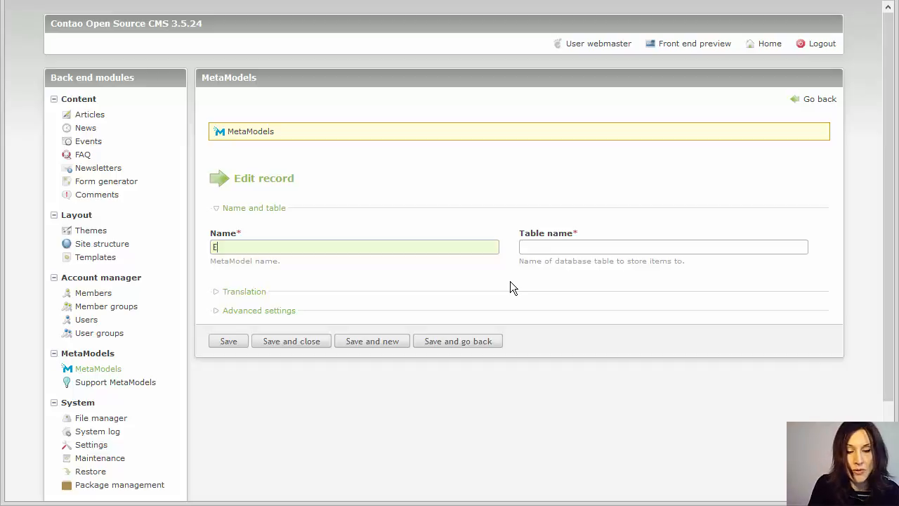
pyautogui.write('mployee list')
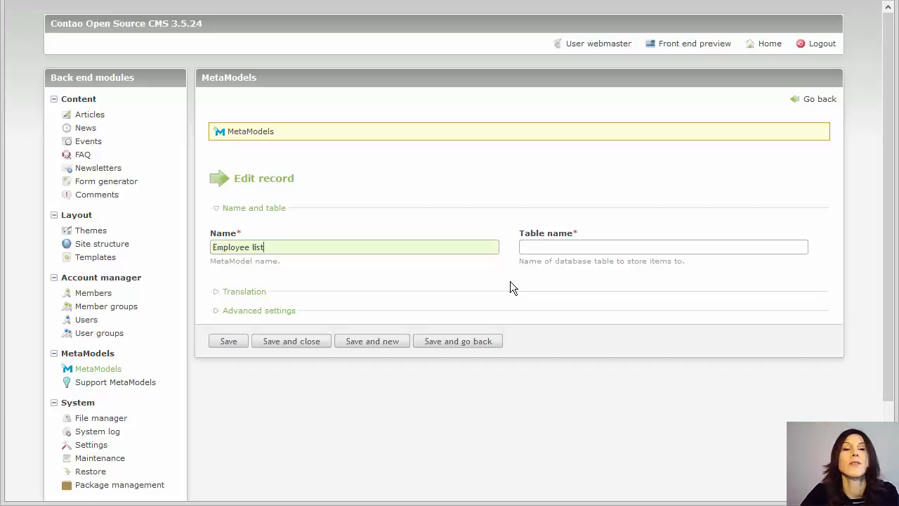
pyautogui.click(553, 249)
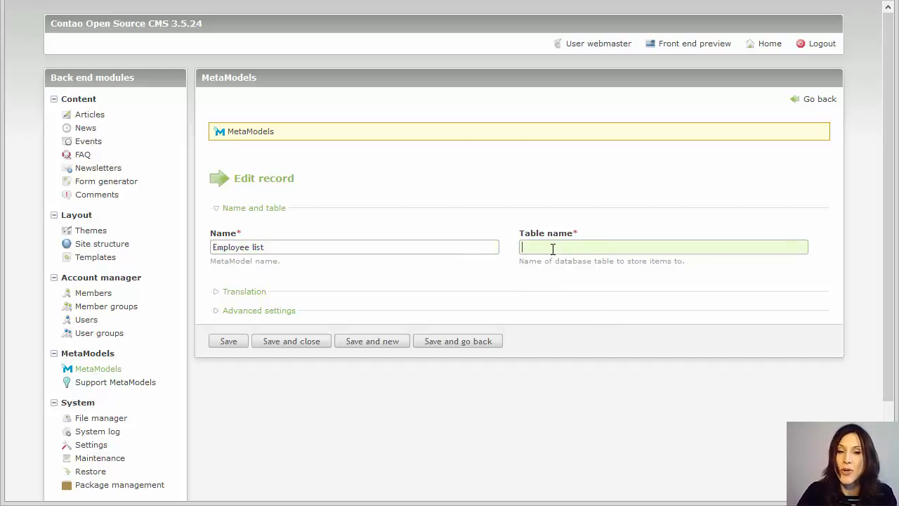
pyautogui.write('mm_')
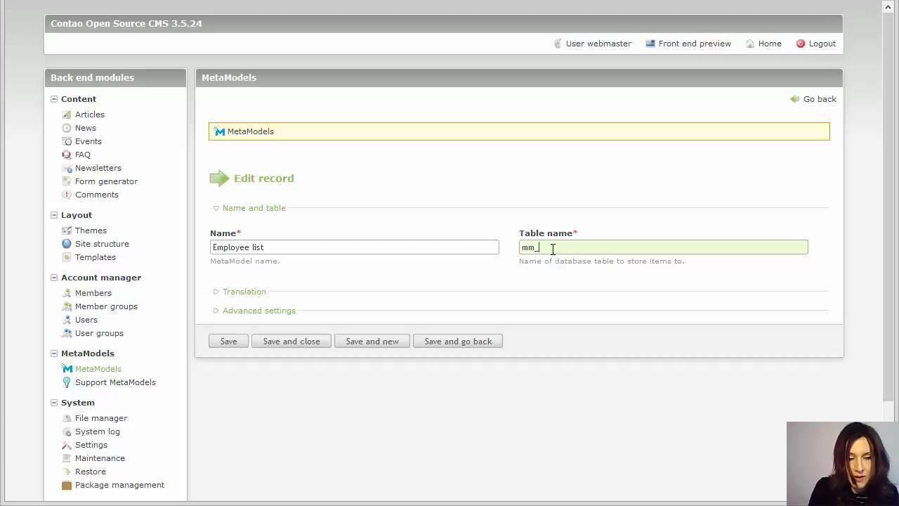
pyautogui.write('employ')
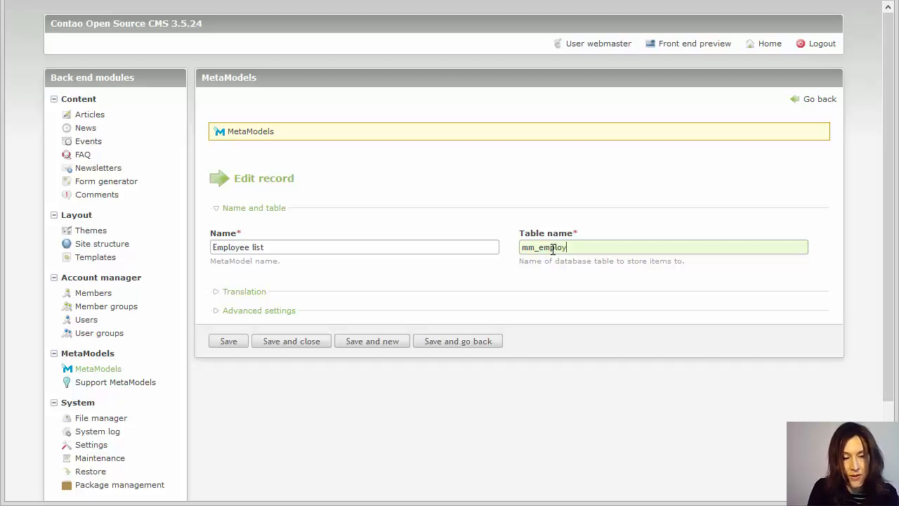
pyautogui.write('ee')
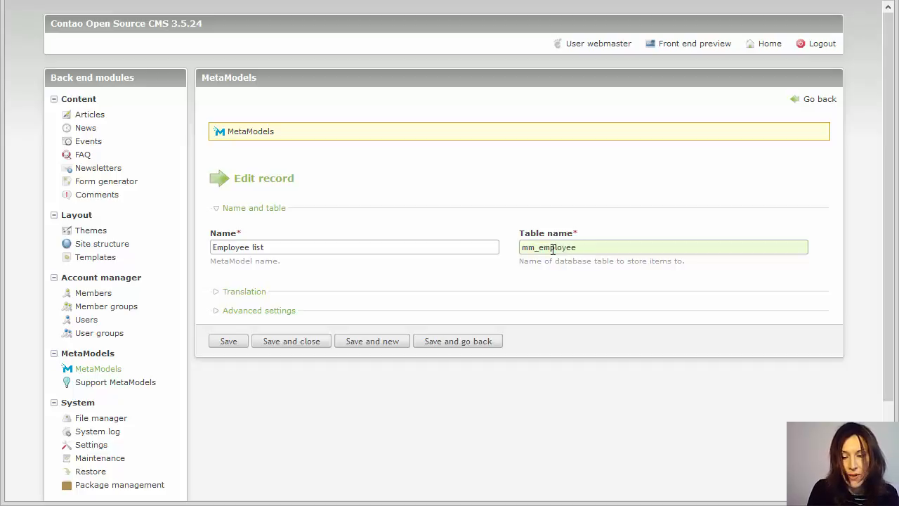
pyautogui.write('_')
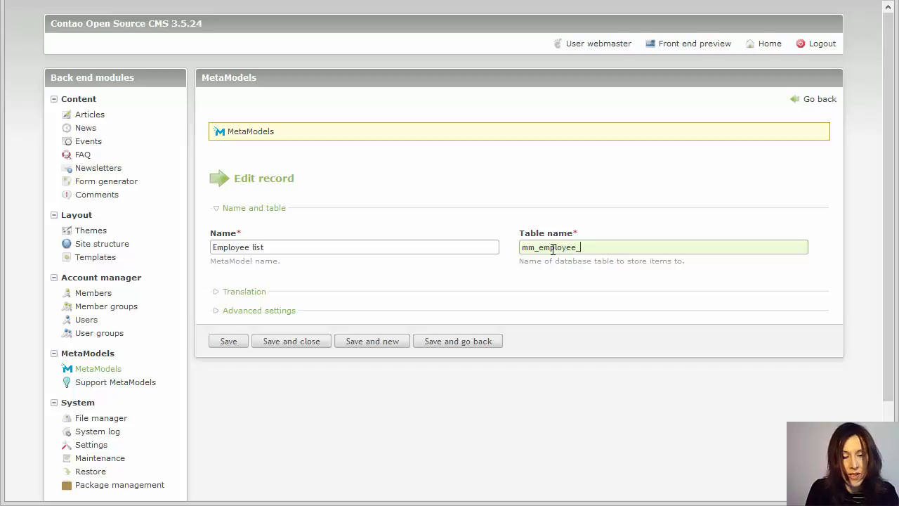
pyautogui.write('list')
pyautogui.click(480, 422)
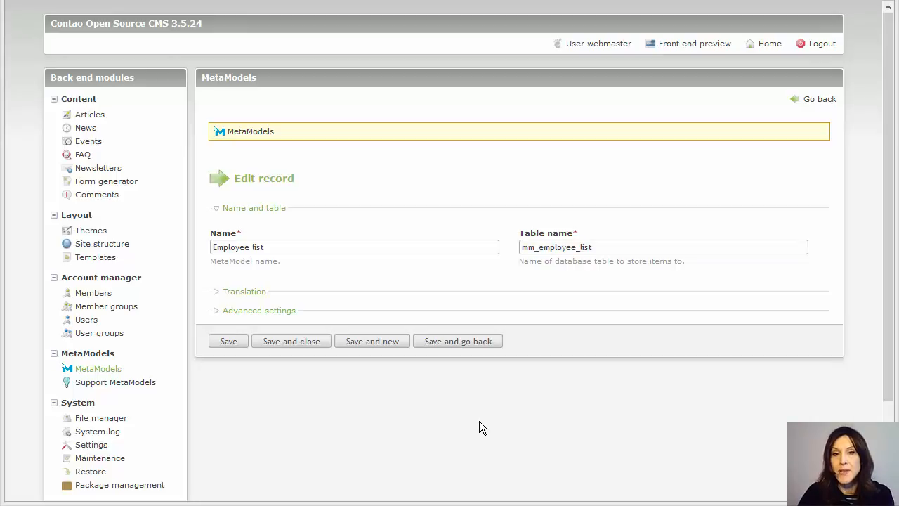
pyautogui.click(288, 343)
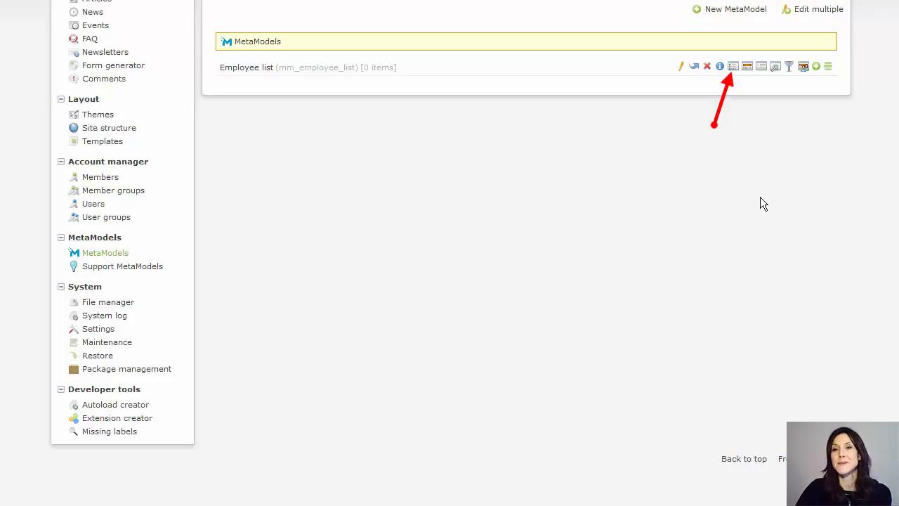
# - Open the attribute definitions of the Employee list MetaModel
pyautogui.click(733, 68)
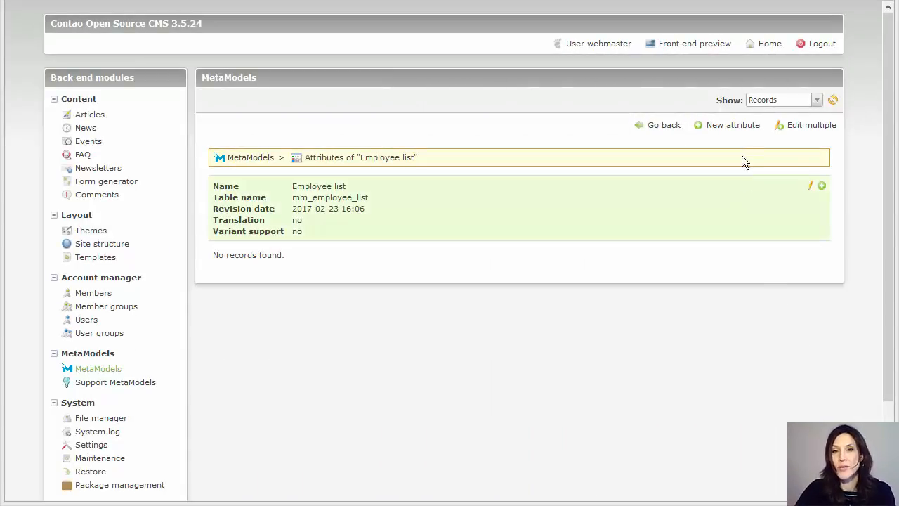
# - Add a Text attribute named Name, column name, with description 'Type in your last name'
pyautogui.click(733, 130)
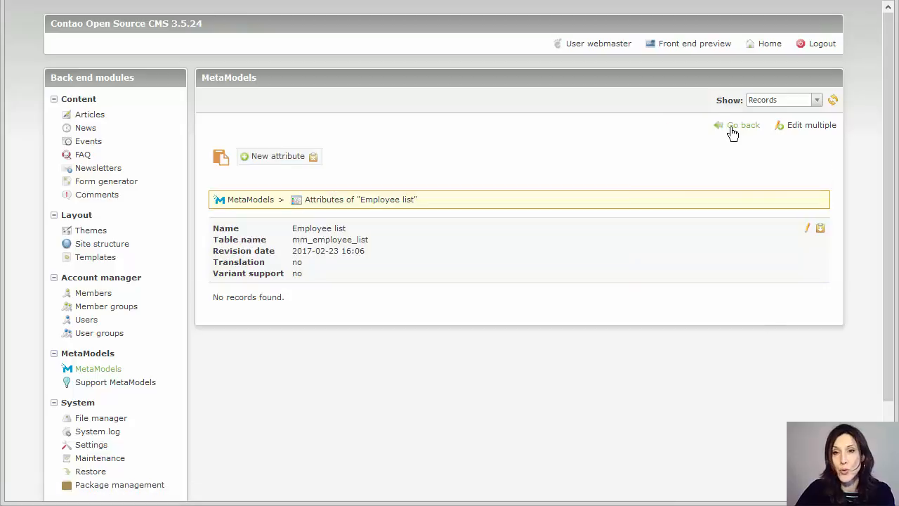
pyautogui.click(821, 230)
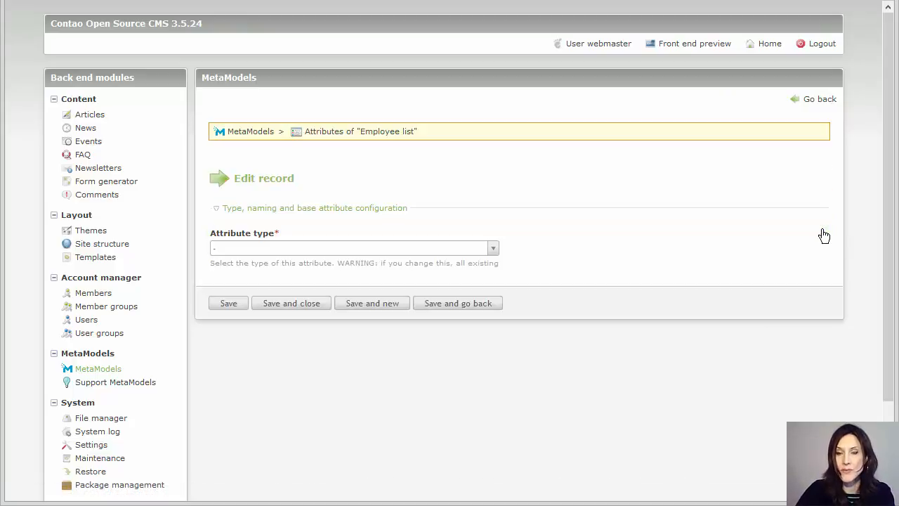
pyautogui.click(321, 255)
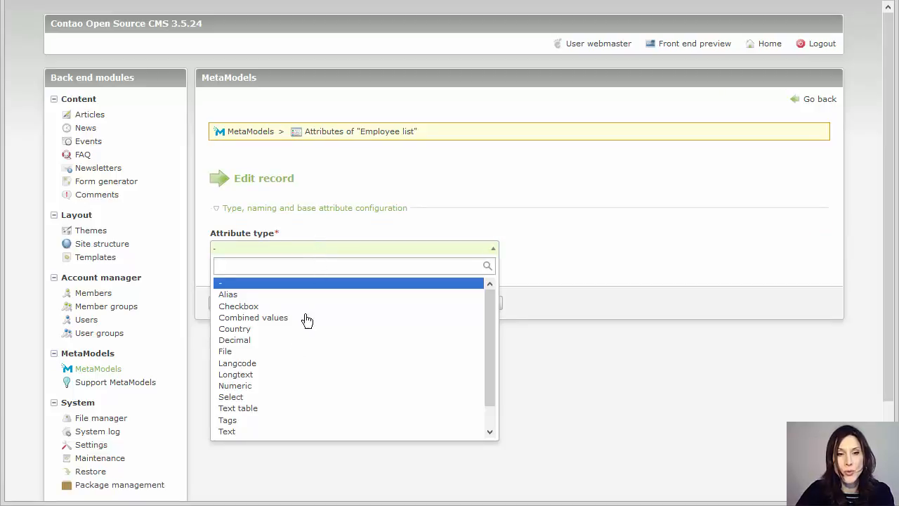
pyautogui.click(264, 431)
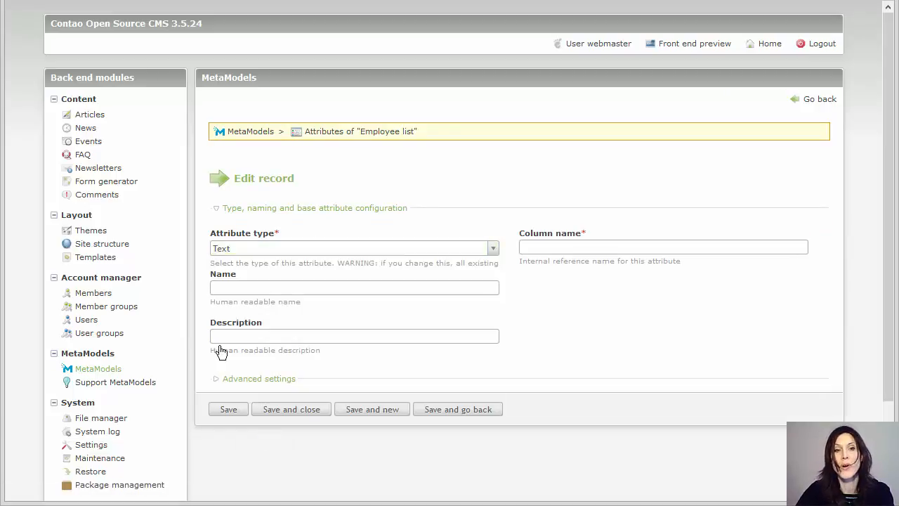
pyautogui.click(244, 288)
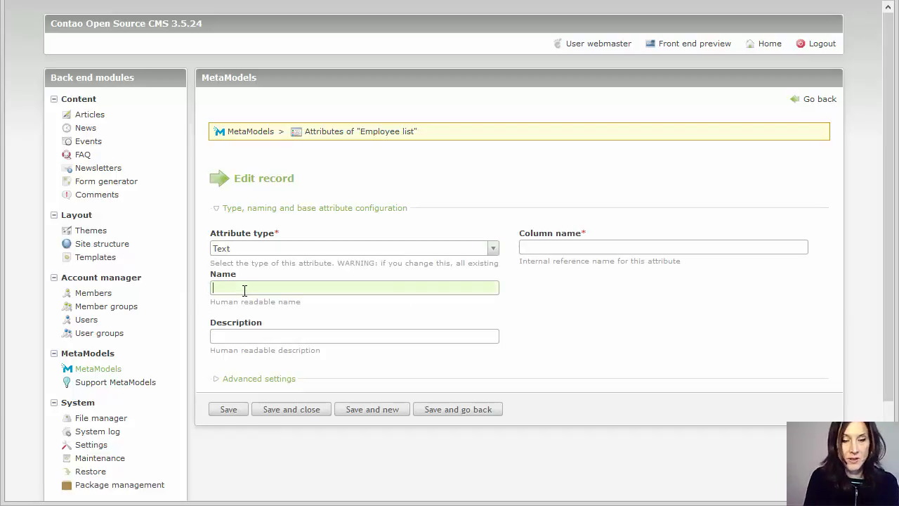
pyautogui.write('Name')
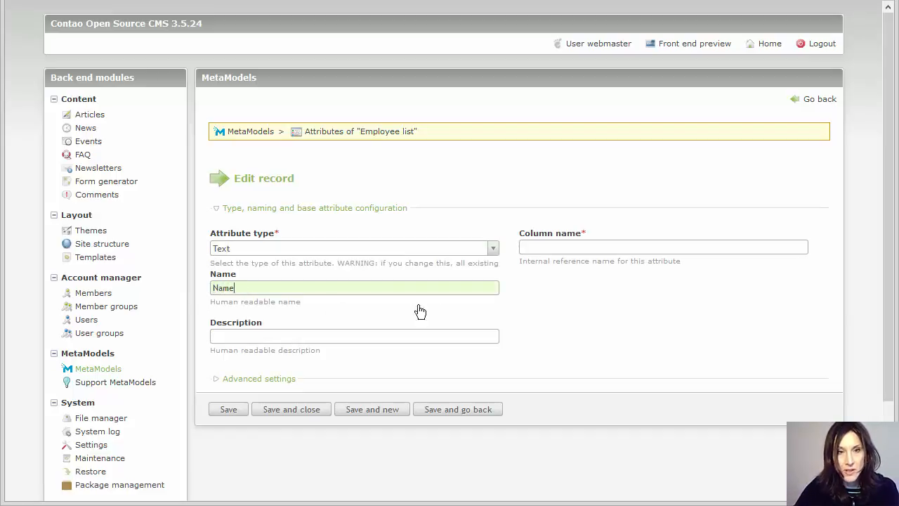
pyautogui.click(565, 247)
pyautogui.write('name')
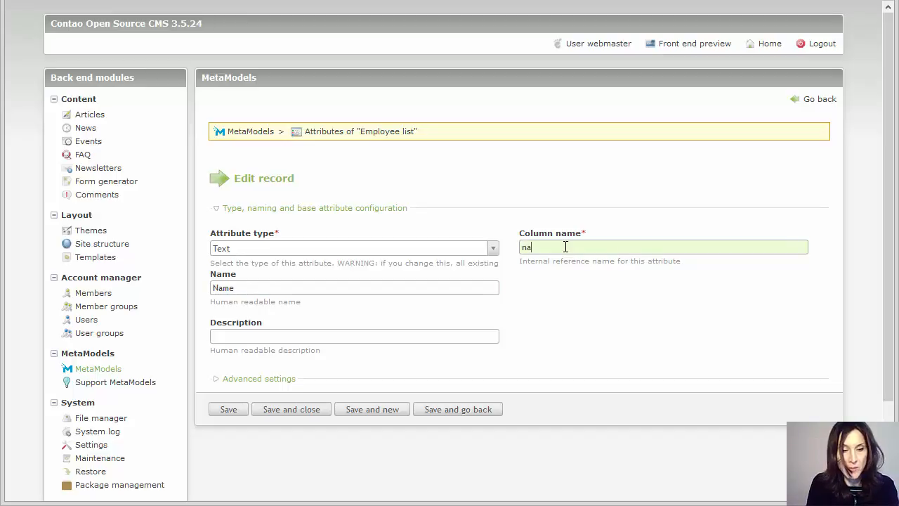
pyautogui.click(314, 335)
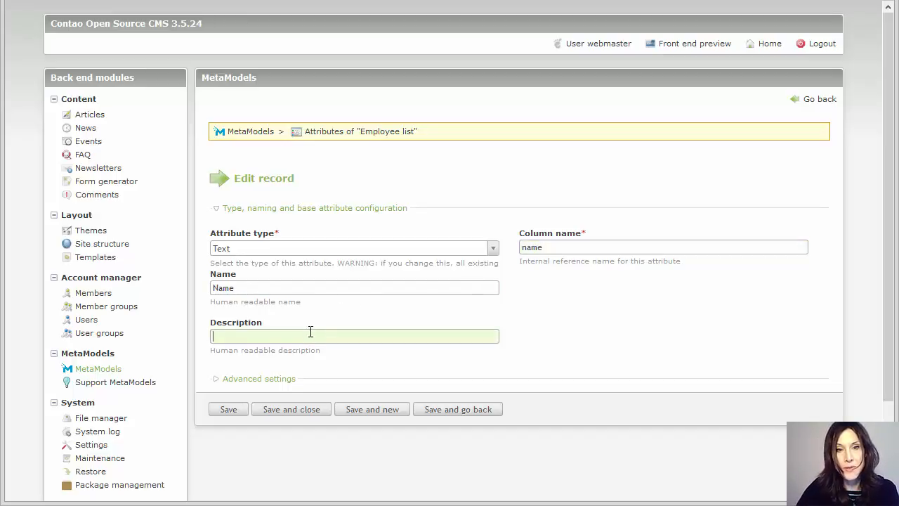
pyautogui.write('Typ')
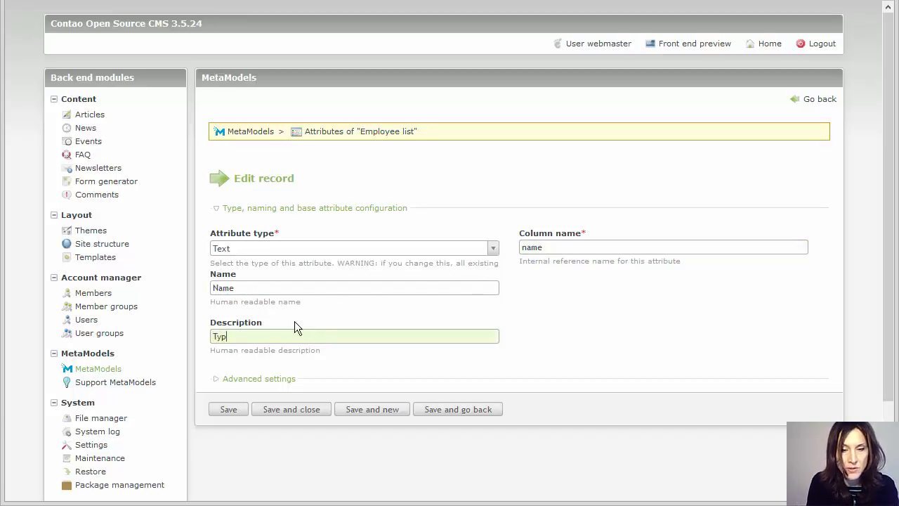
pyautogui.write('e in your last name')
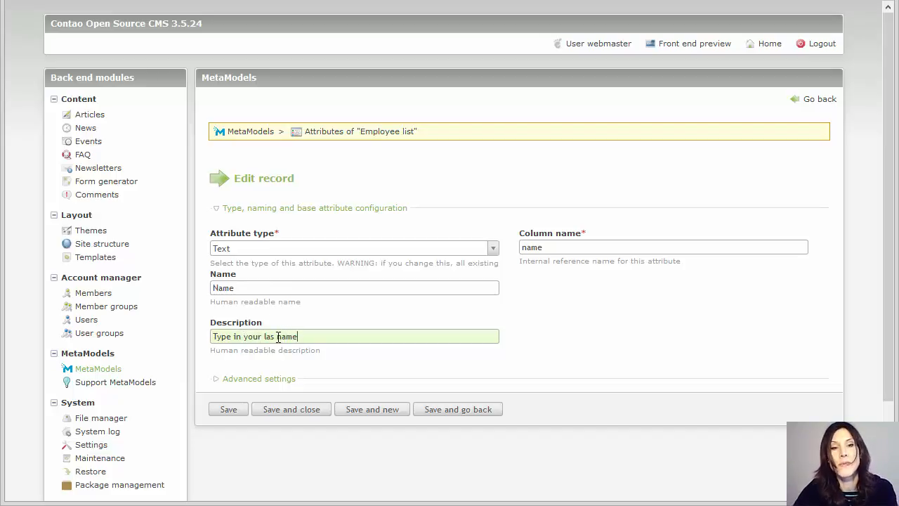
pyautogui.click(274, 337)
pyautogui.write('t')
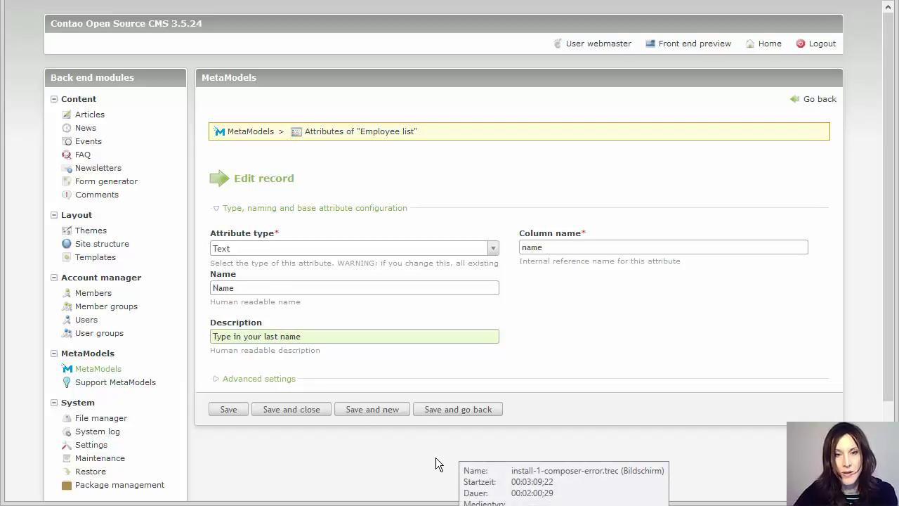
# - Save the Name attribute and start a new Text attribute named First name
pyautogui.click(375, 410)
pyautogui.click(398, 253)
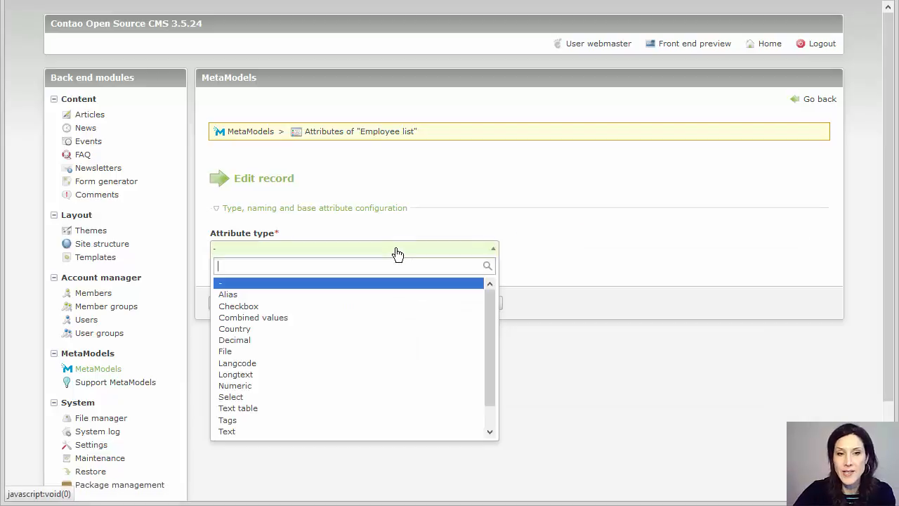
pyautogui.click(307, 432)
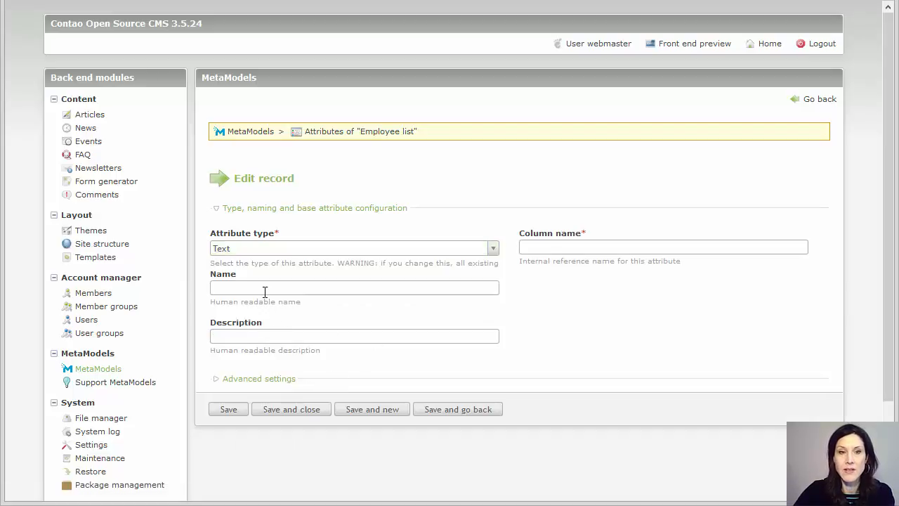
pyautogui.click(265, 289)
pyautogui.write('Fi')
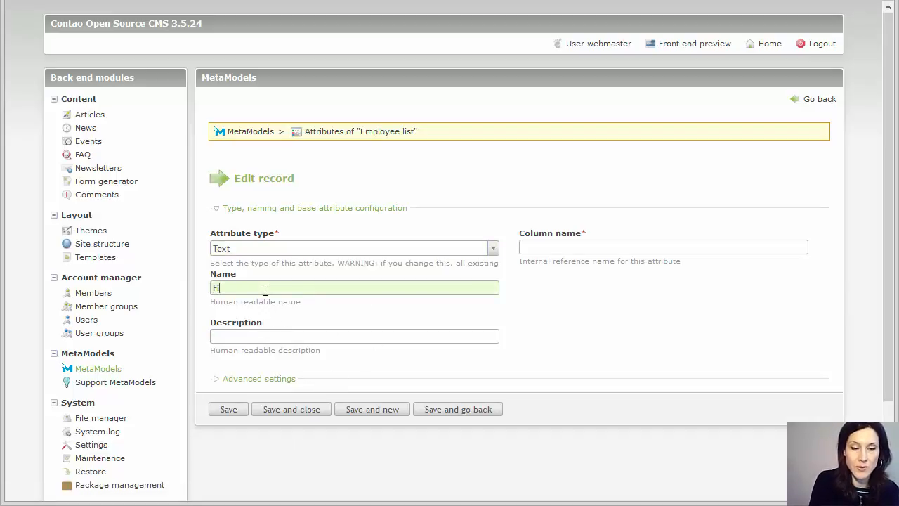
pyautogui.write('rst nae')
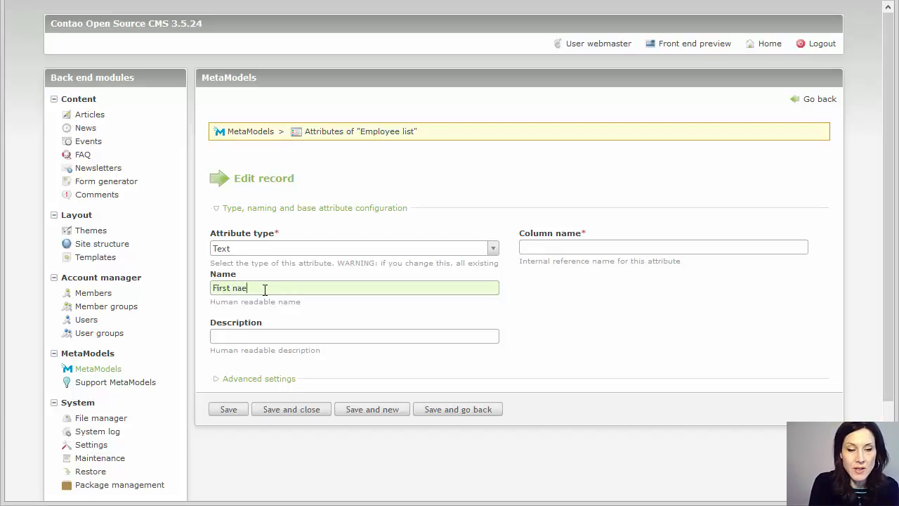
pyautogui.press('Tab')
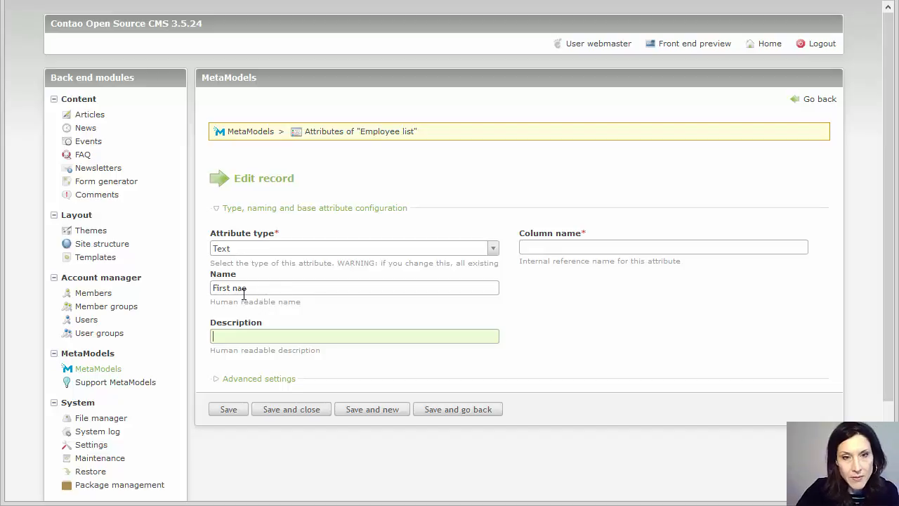
pyautogui.click(243, 291)
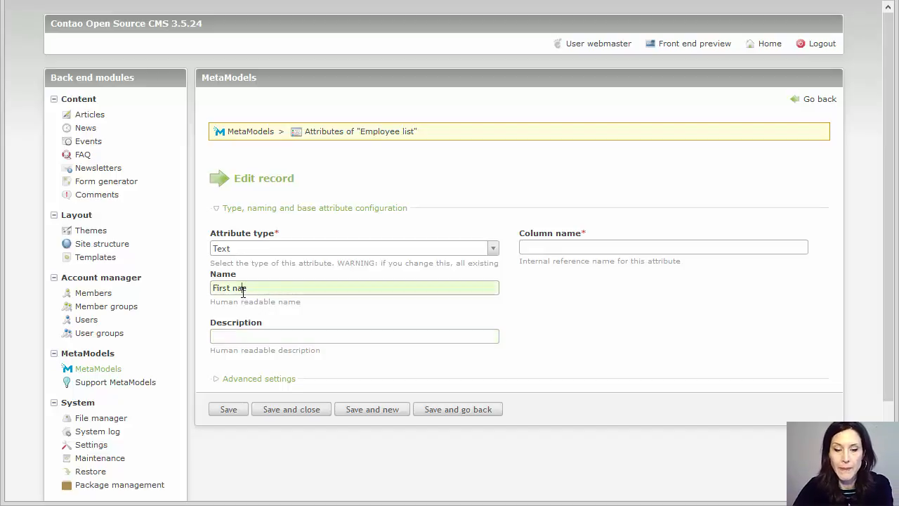
pyautogui.write('m')
# - Give First name the description 'First name' and column firstname, then save it
pyautogui.click(228, 335)
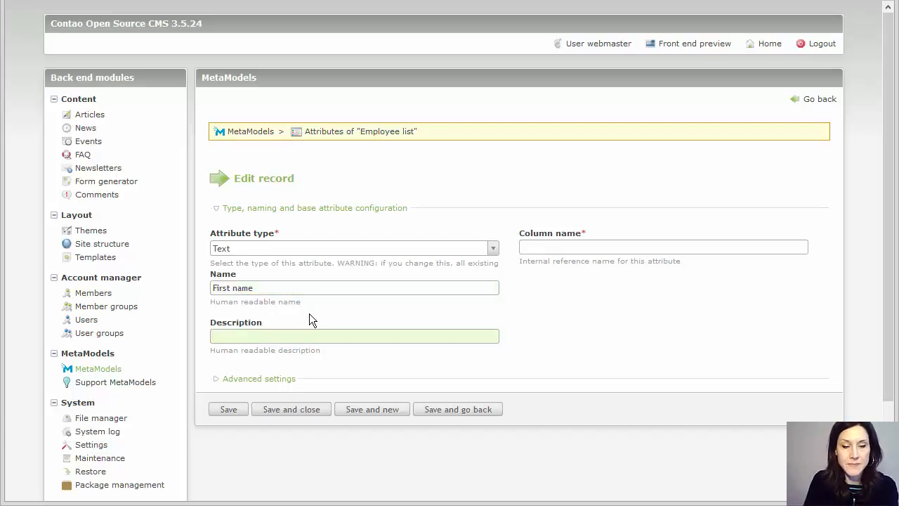
pyautogui.write('First')
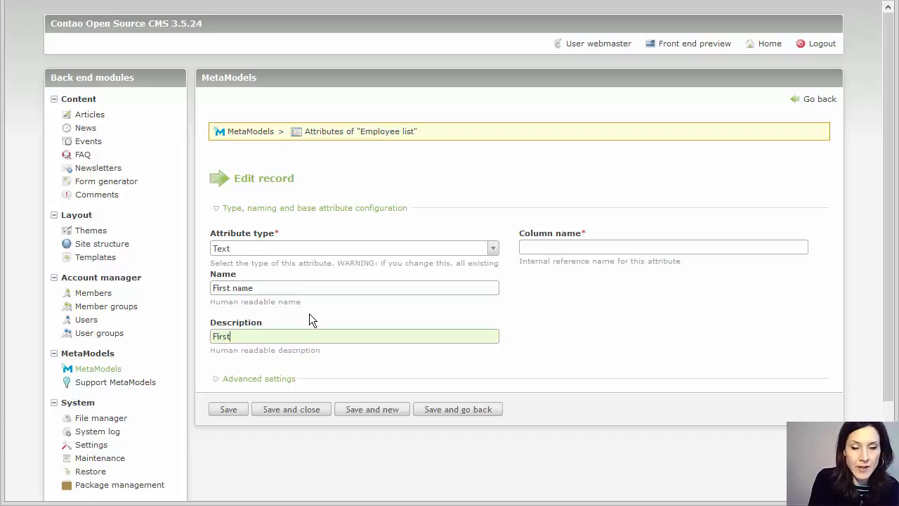
pyautogui.write(' name')
pyautogui.click(547, 249)
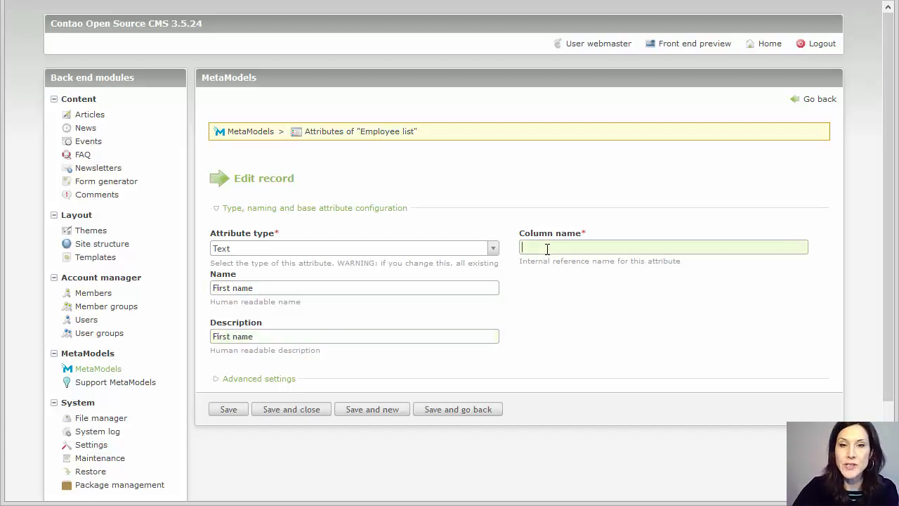
pyautogui.write('fi')
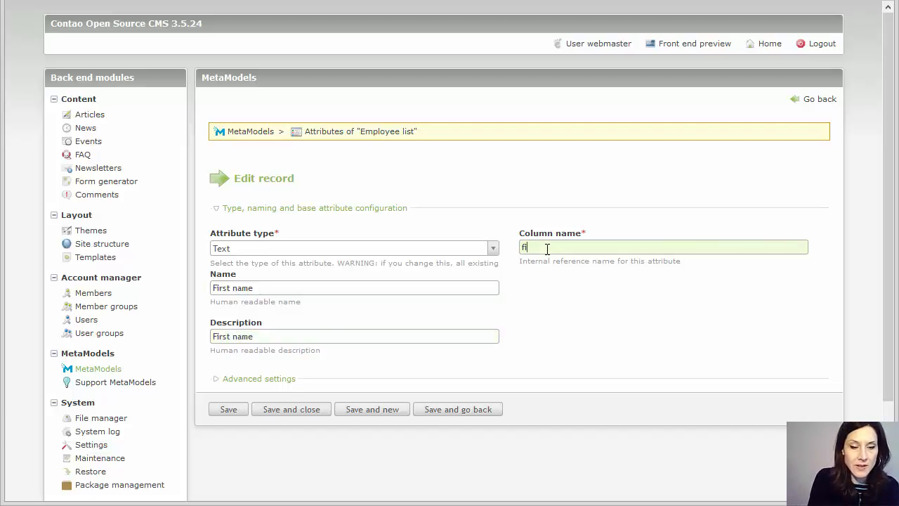
pyautogui.write('rstname')
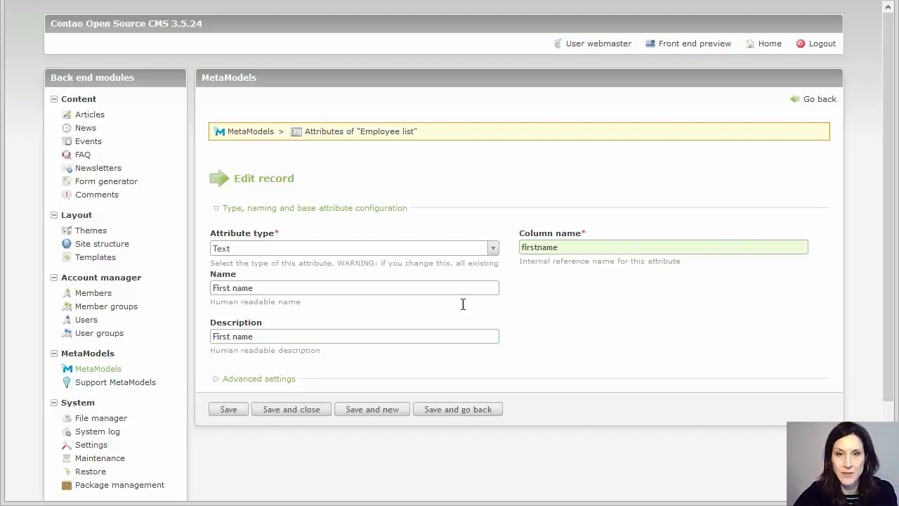
pyautogui.click(372, 410)
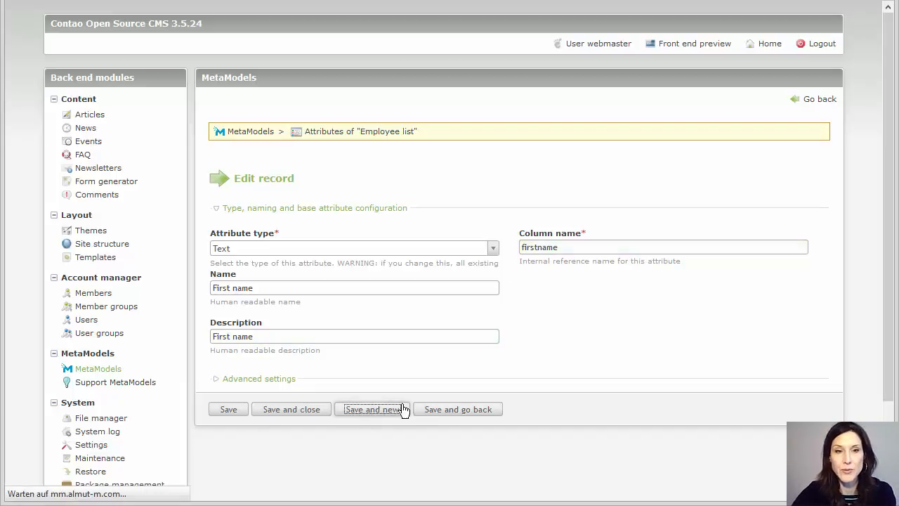
# - Define a Text attribute Email, column email, described 'Your Email', and save it
pyautogui.click(309, 252)
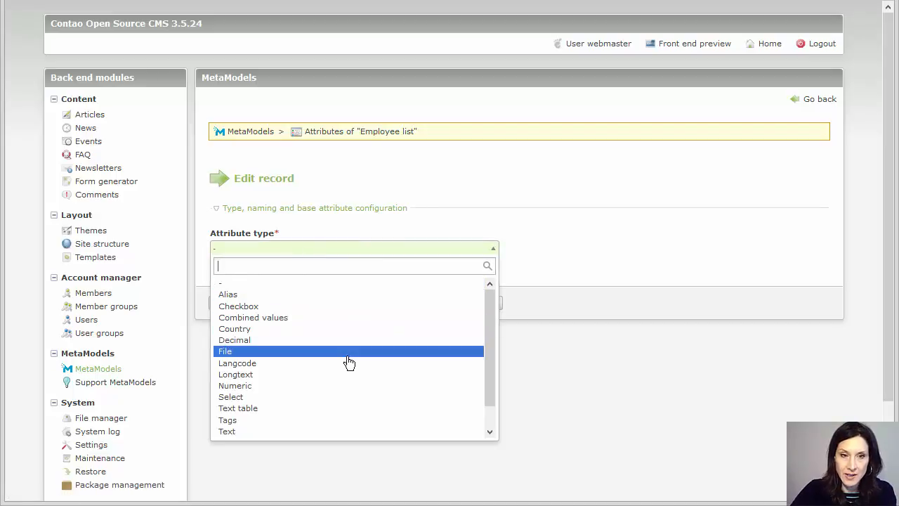
pyautogui.click(325, 431)
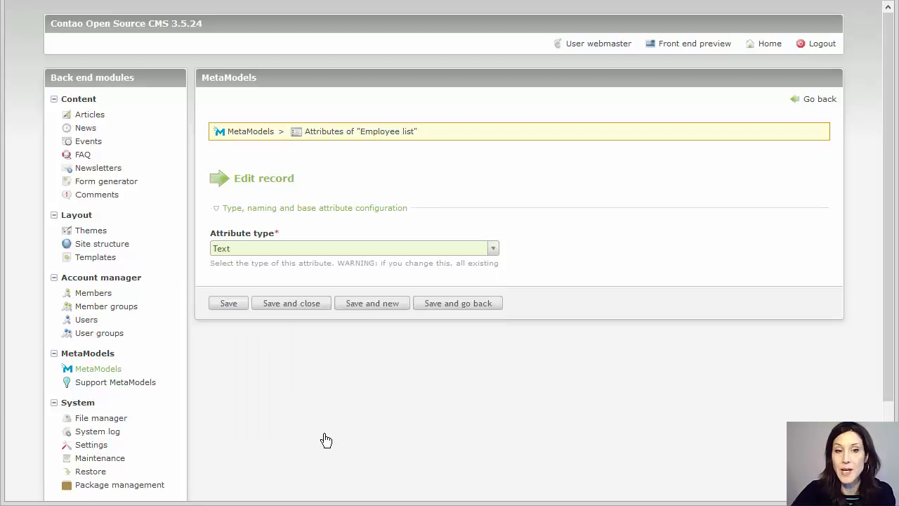
pyautogui.click(371, 289)
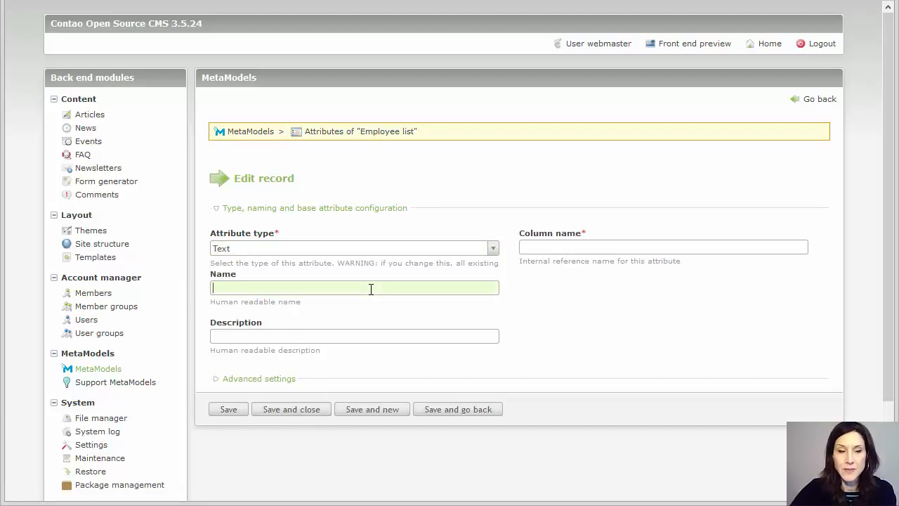
pyautogui.write('Email')
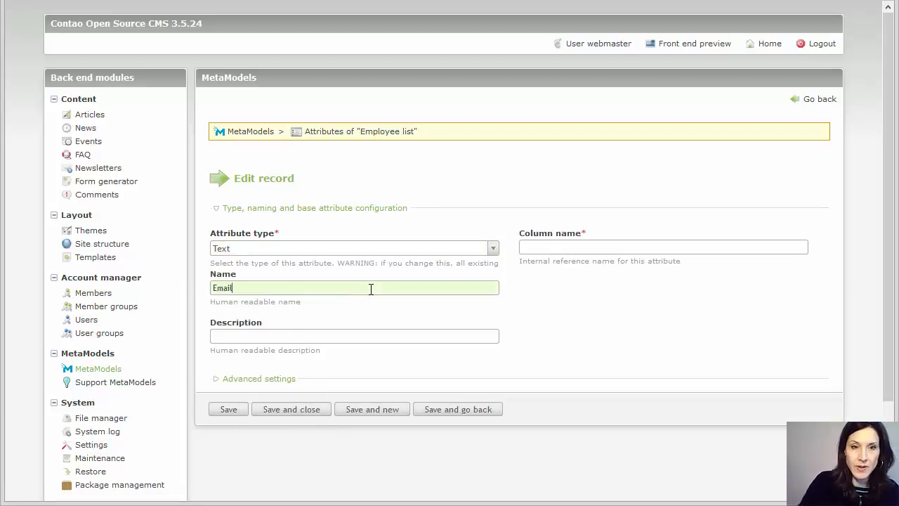
pyautogui.click(526, 246)
pyautogui.write('e')
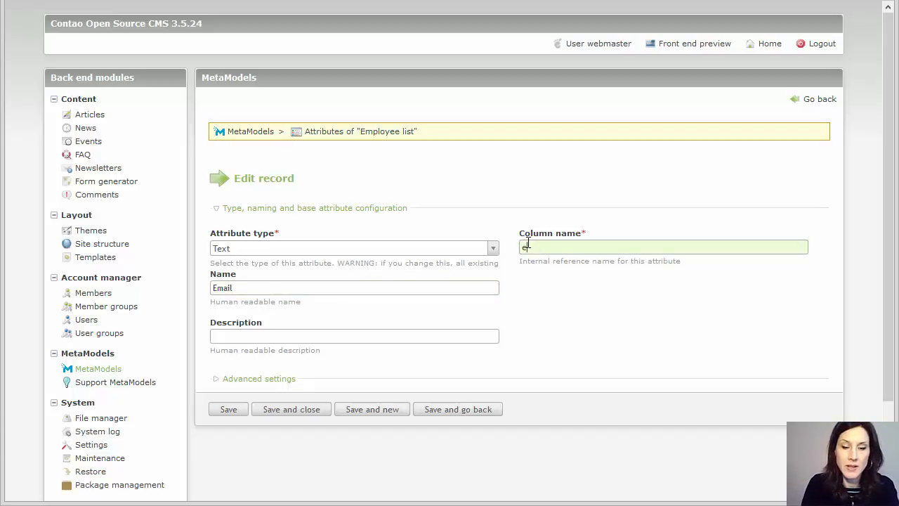
pyautogui.write('mail')
pyautogui.click(410, 338)
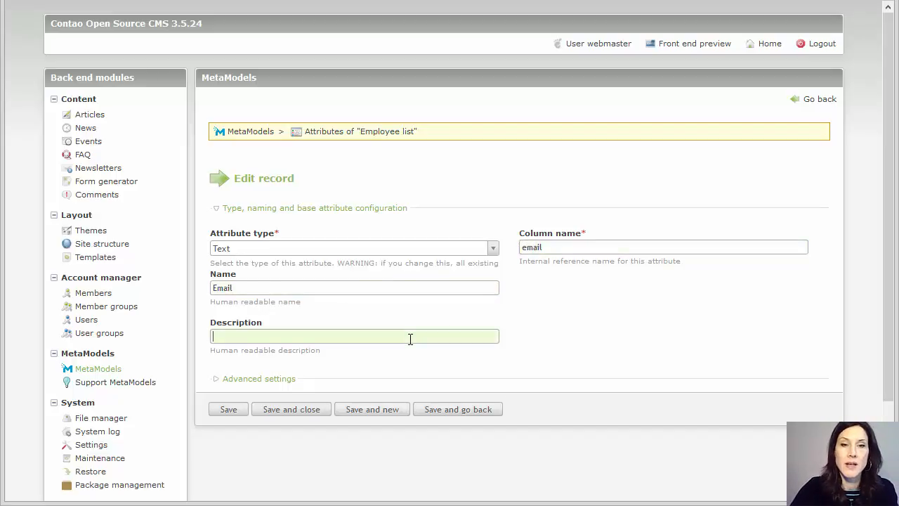
pyautogui.write('Email')
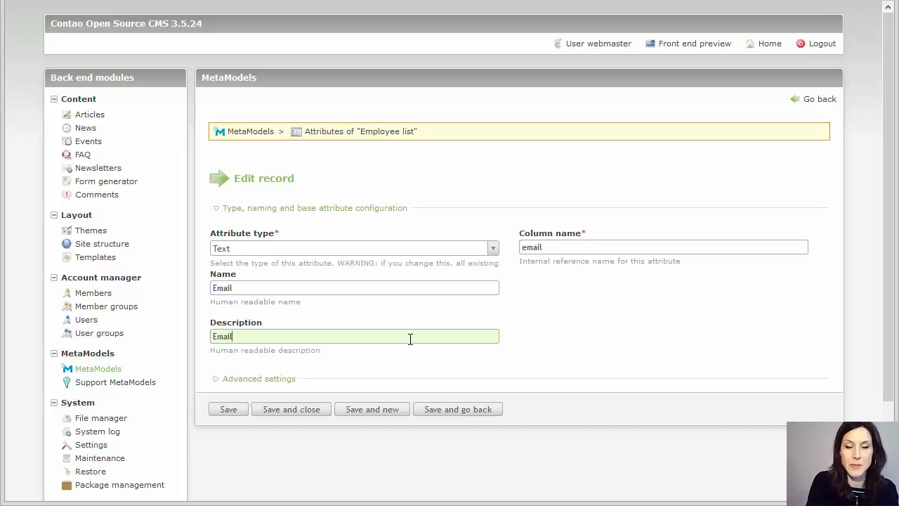
pyautogui.press('Home')
pyautogui.write('Your')
pyautogui.click(356, 414)
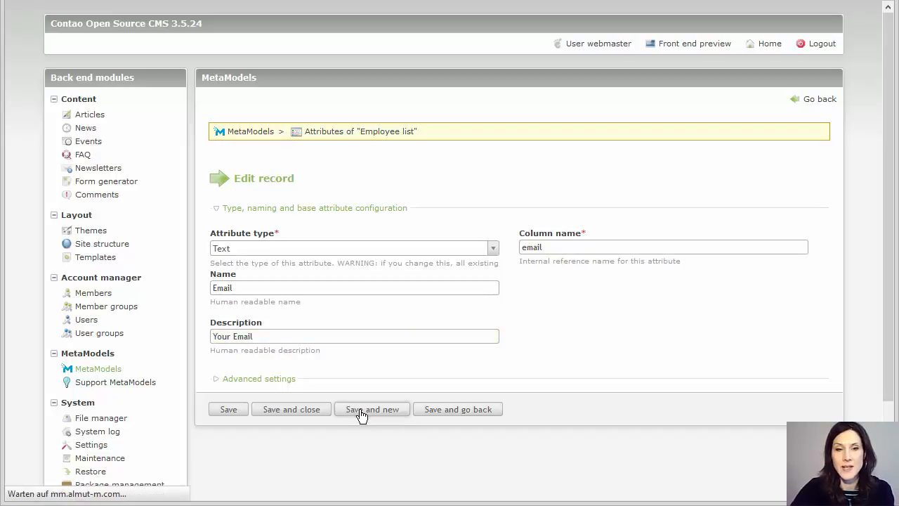
# - Add a Text attribute Department, column department, described 'Department of the employee', and save it
pyautogui.click(341, 252)
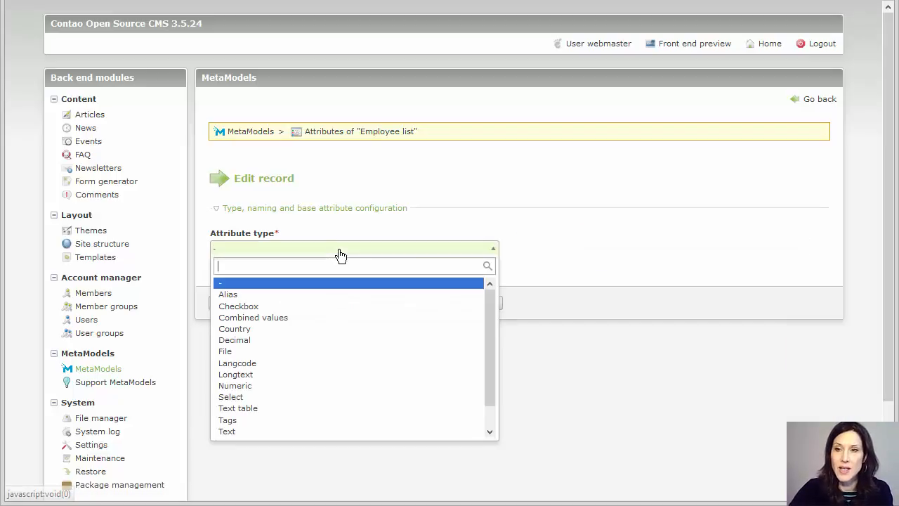
pyautogui.click(298, 431)
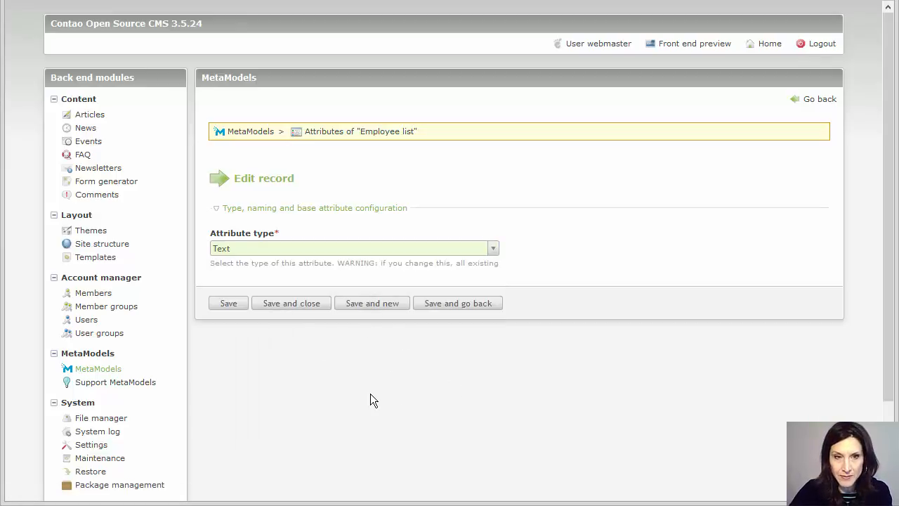
pyautogui.click(230, 306)
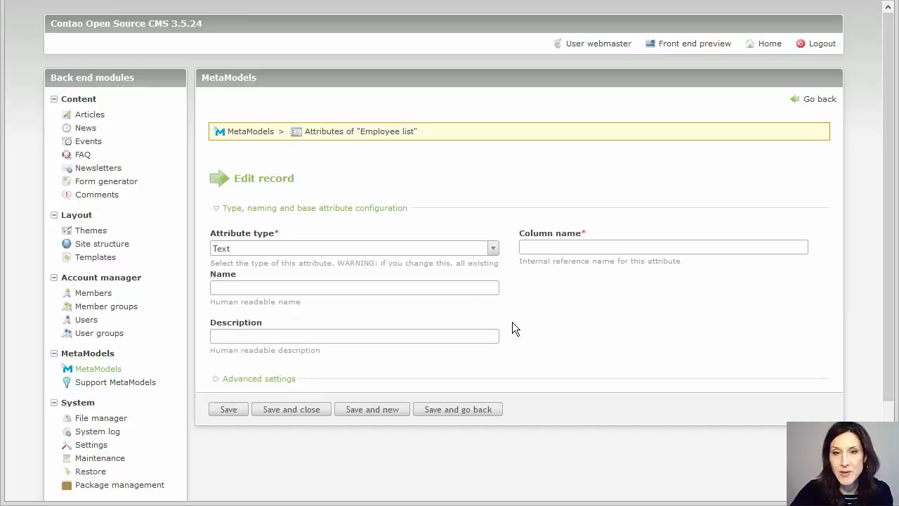
pyautogui.click(306, 288)
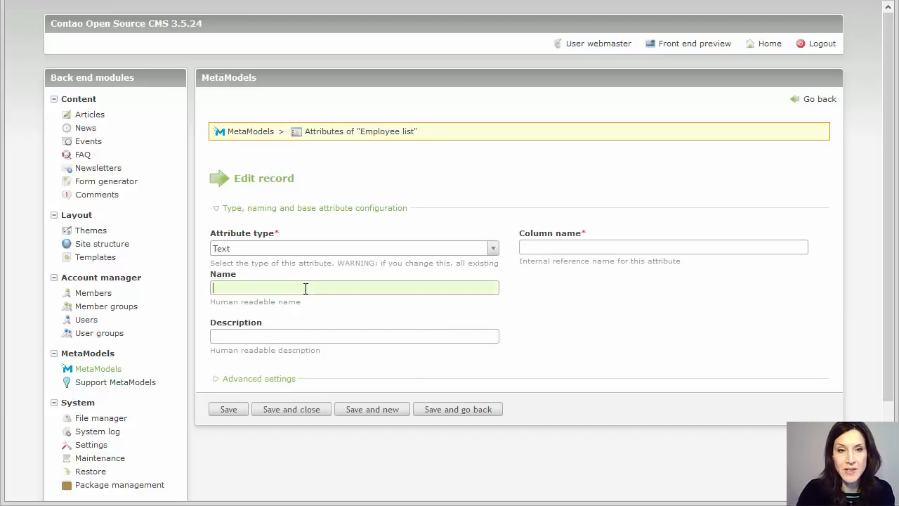
pyautogui.write('Department')
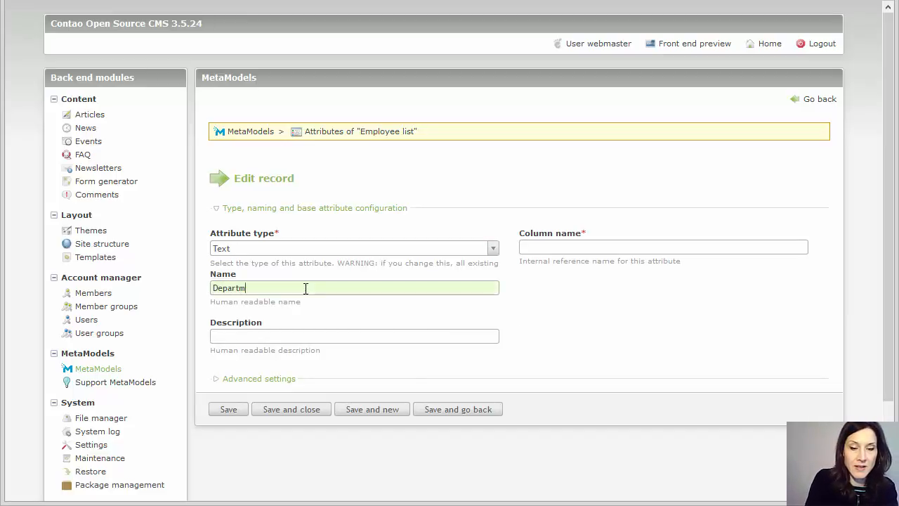
pyautogui.click(528, 245)
pyautogui.write('departm')
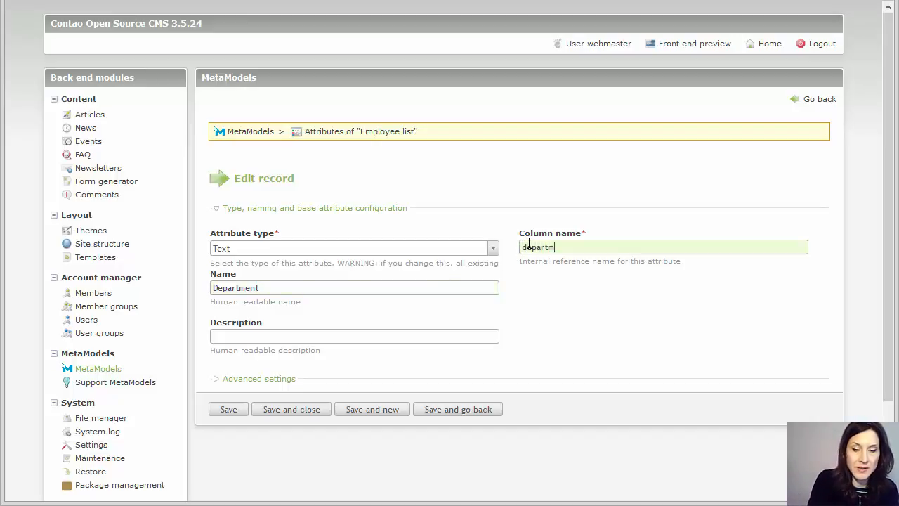
pyautogui.write('ent')
pyautogui.click(268, 337)
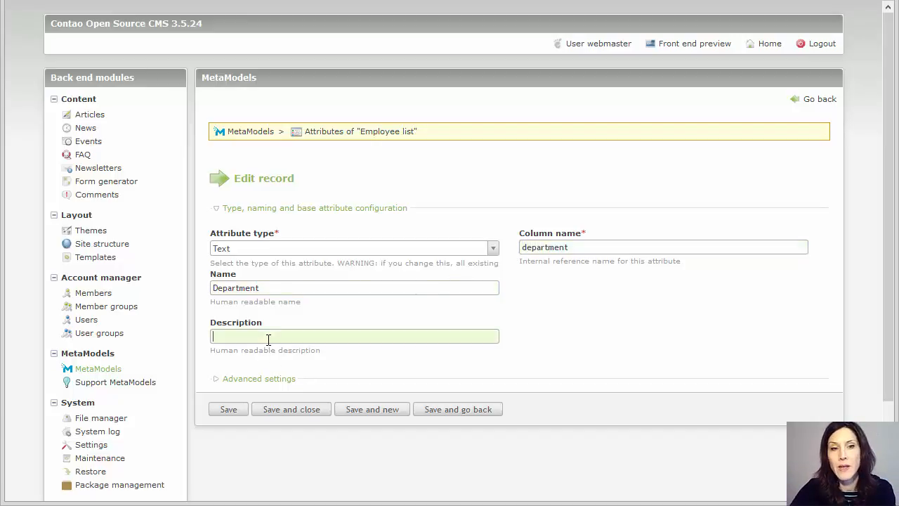
pyautogui.write('Depa')
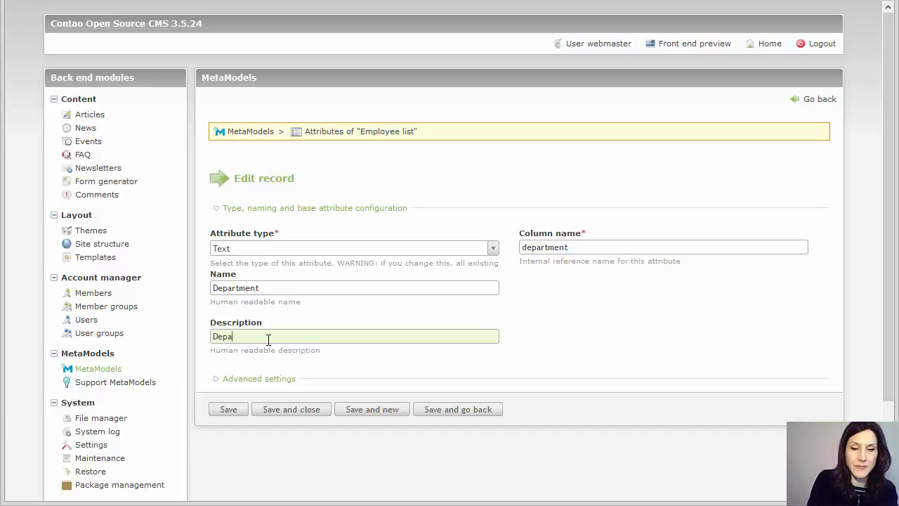
pyautogui.write('rtment of')
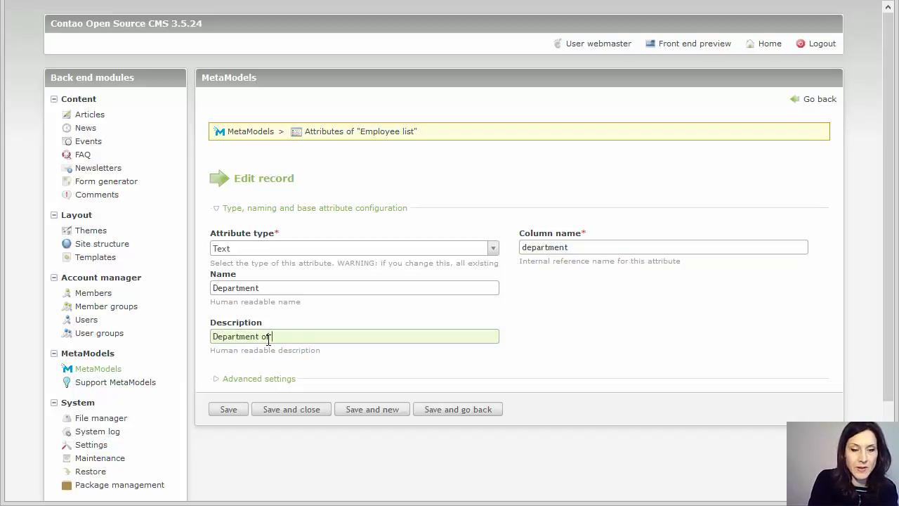
pyautogui.write(' the employee')
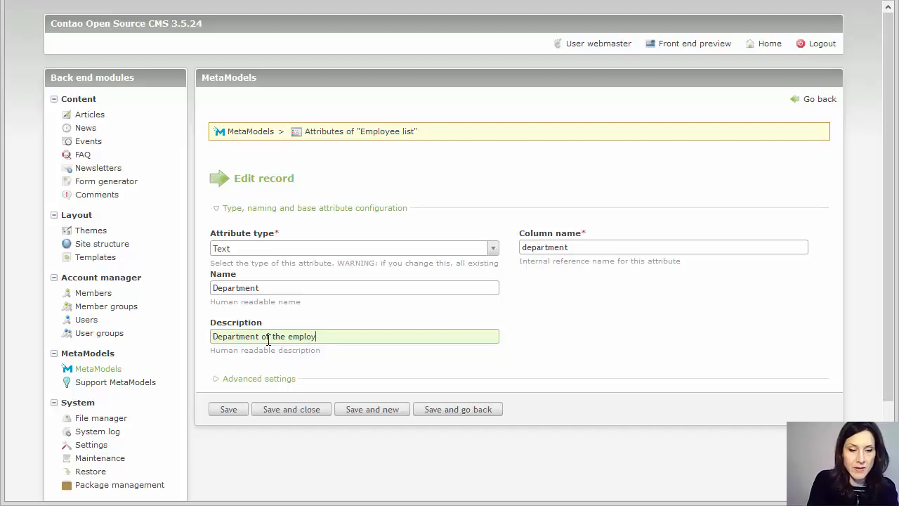
pyautogui.click(283, 414)
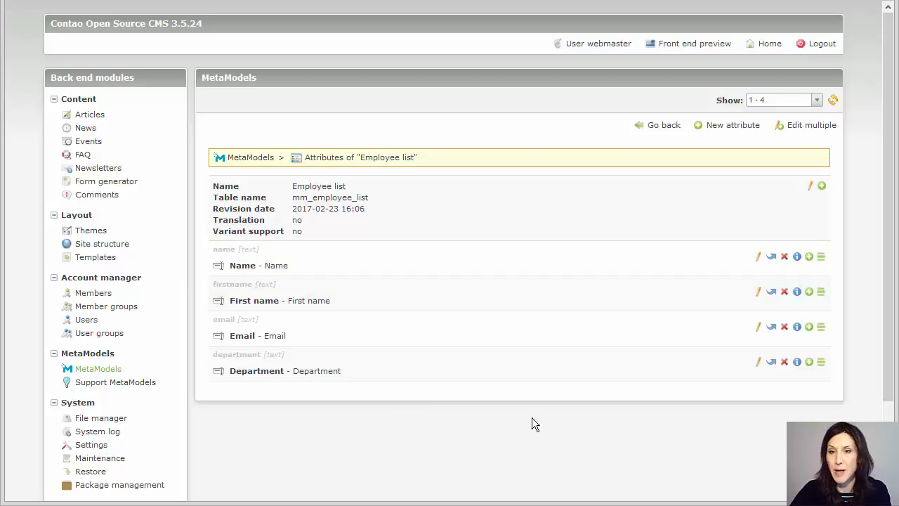
# - Add a new Checkbox attribute to Employee list, placed after Department
pyautogui.click(730, 130)
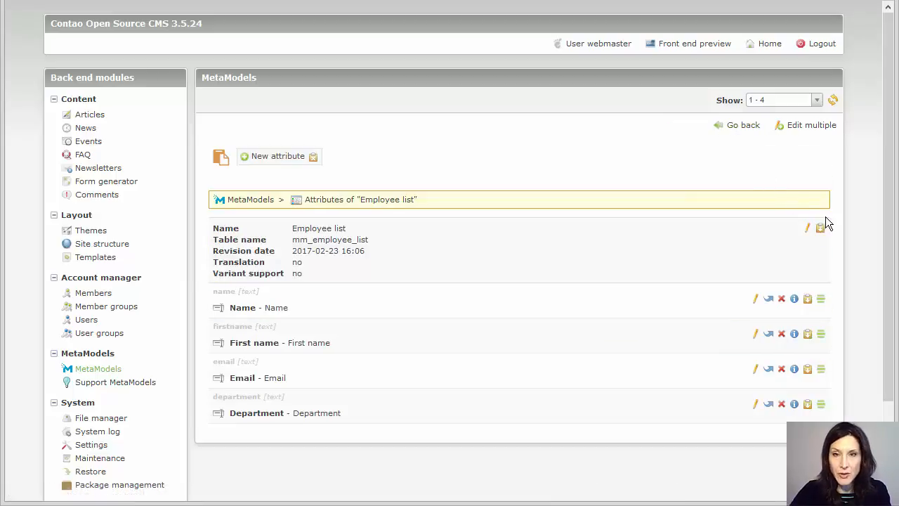
pyautogui.click(807, 407)
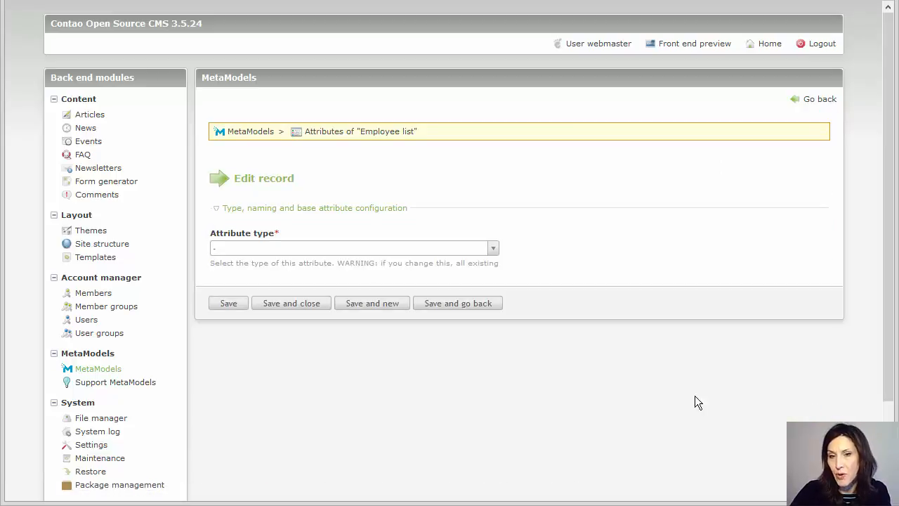
pyautogui.click(325, 252)
pyautogui.scroll(-1, 323, 358)
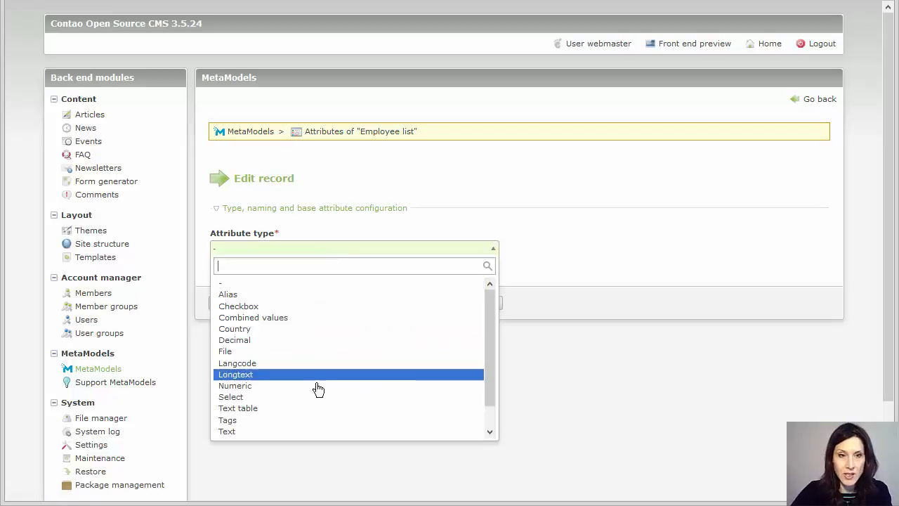
pyautogui.scroll(-1, 337, 365)
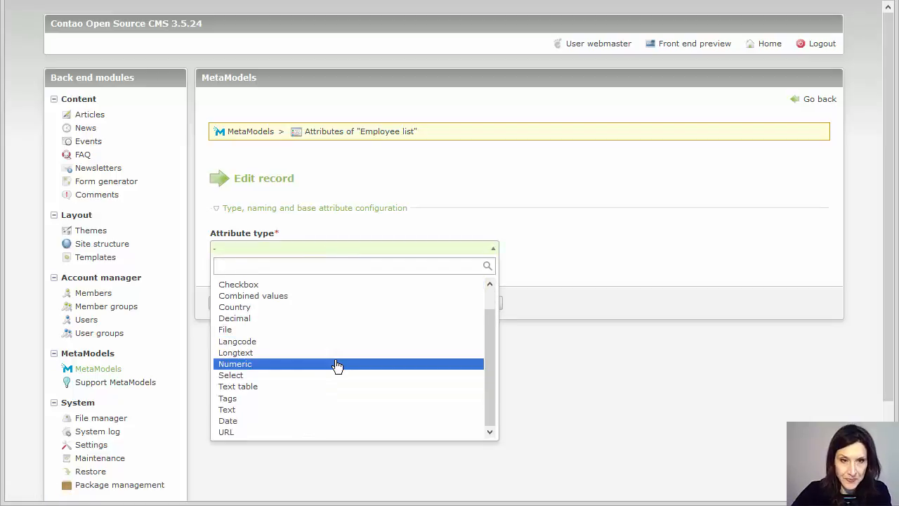
pyautogui.scroll(2, 250, 338)
pyautogui.click(245, 309)
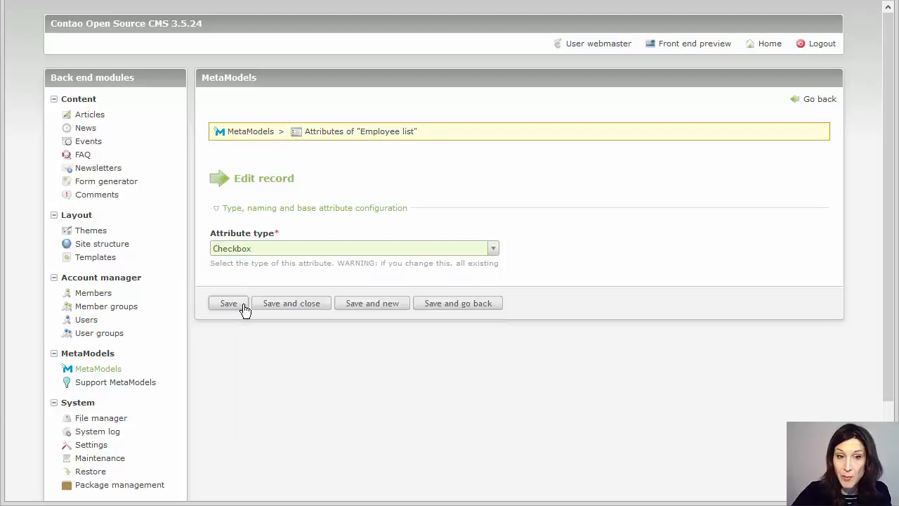
# - Name the attribute 'Published', describe it as 'Published or not', set column 'published', and save
pyautogui.click(333, 290)
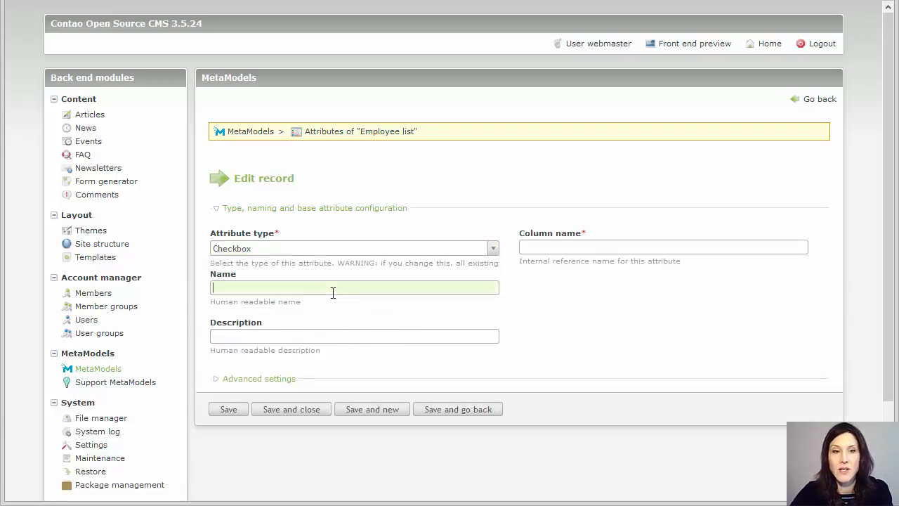
pyautogui.write('Published')
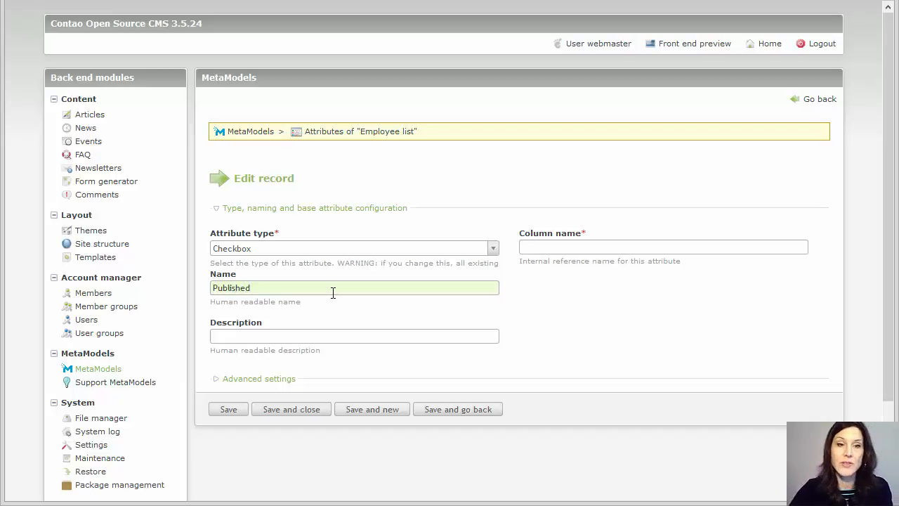
pyautogui.click(295, 335)
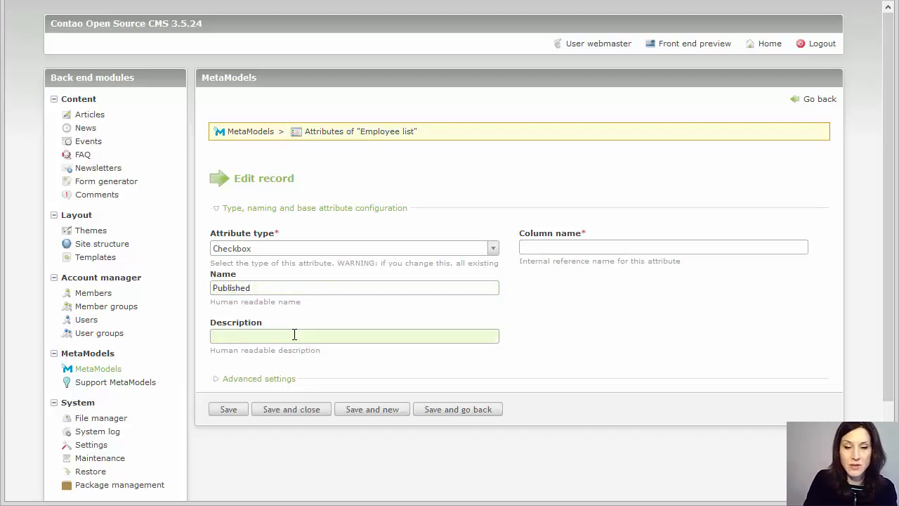
pyautogui.write('Publ')
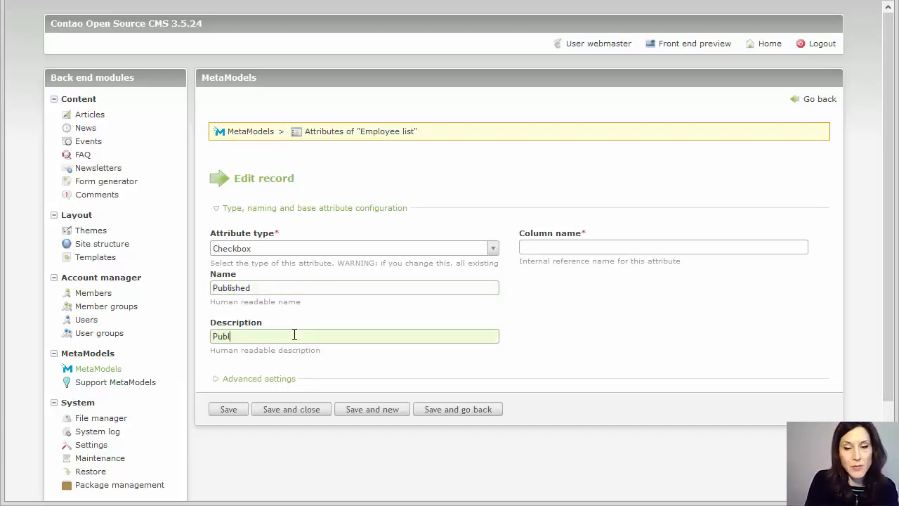
pyautogui.write('ished or ')
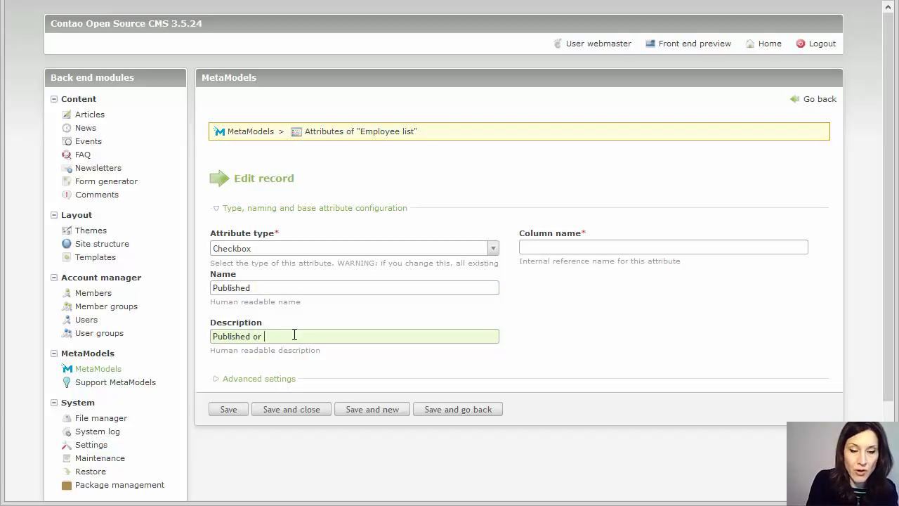
pyautogui.write('not')
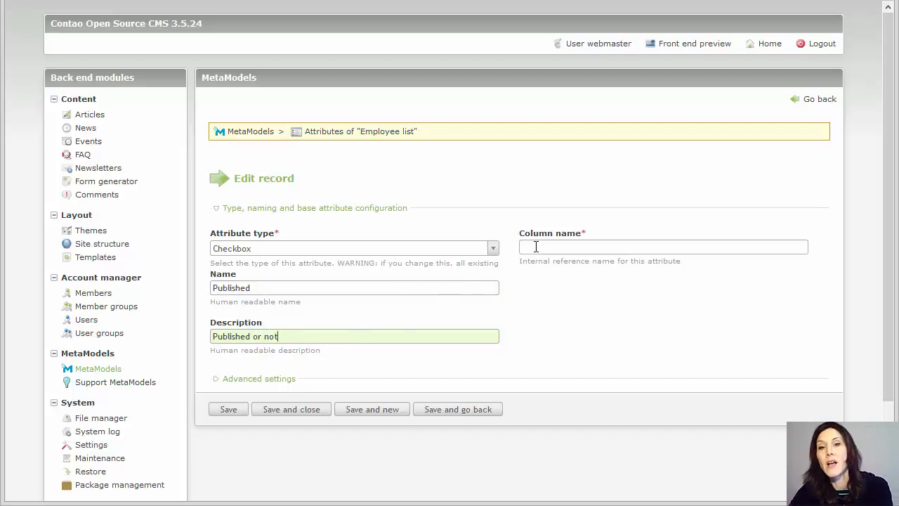
pyautogui.click(535, 246)
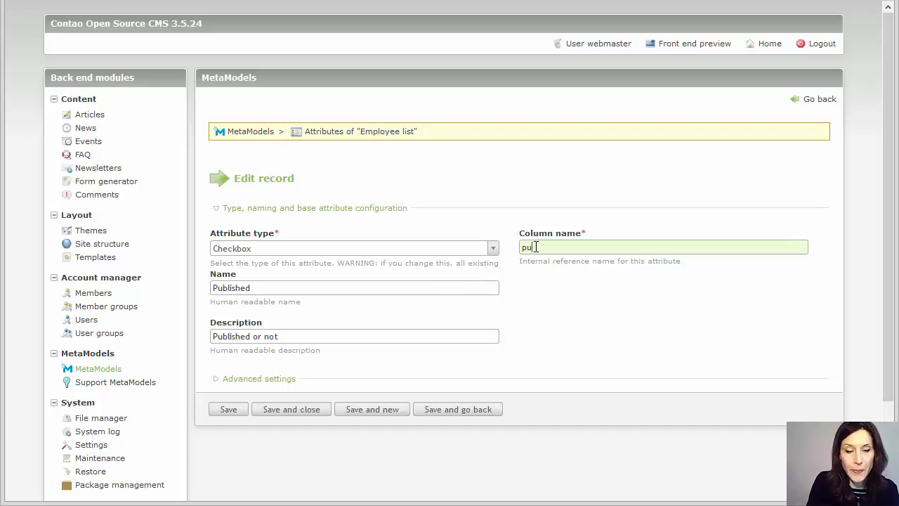
pyautogui.write('published')
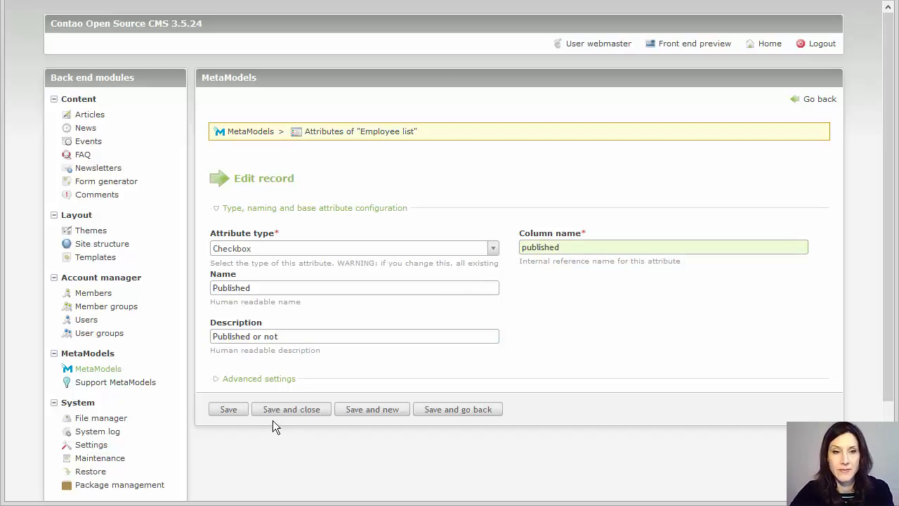
pyautogui.click(313, 413)
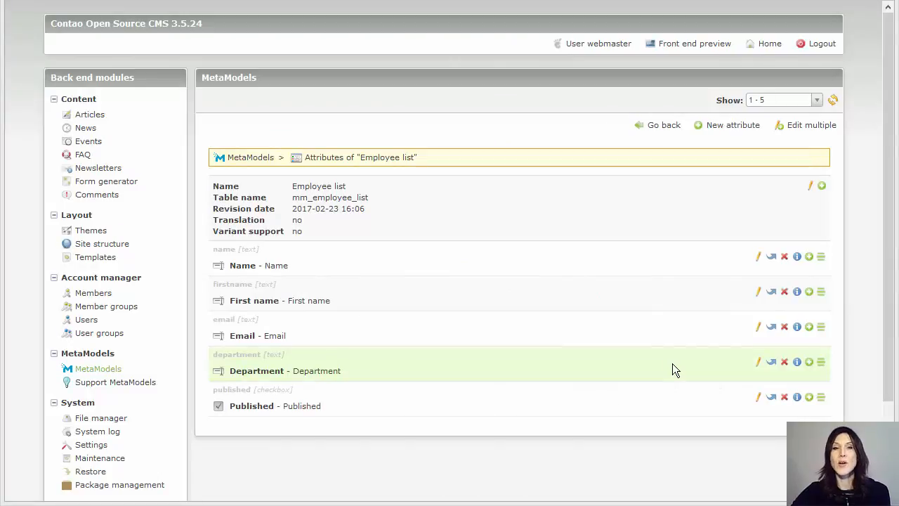
# - Return from the Employee list attributes to the MetaModels overview
pyautogui.click(95, 373)
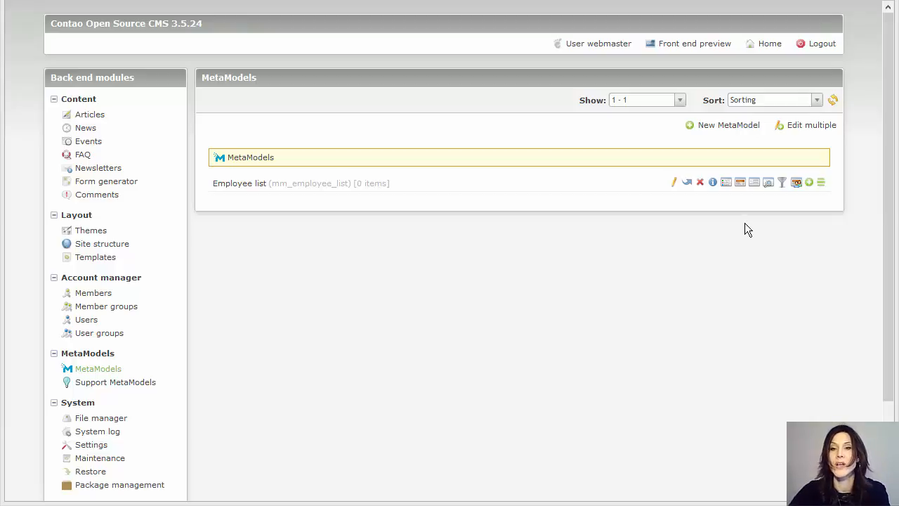
# - Create an Employee list render setting named 'BE list', mark it as default, and save
pyautogui.click(739, 185)
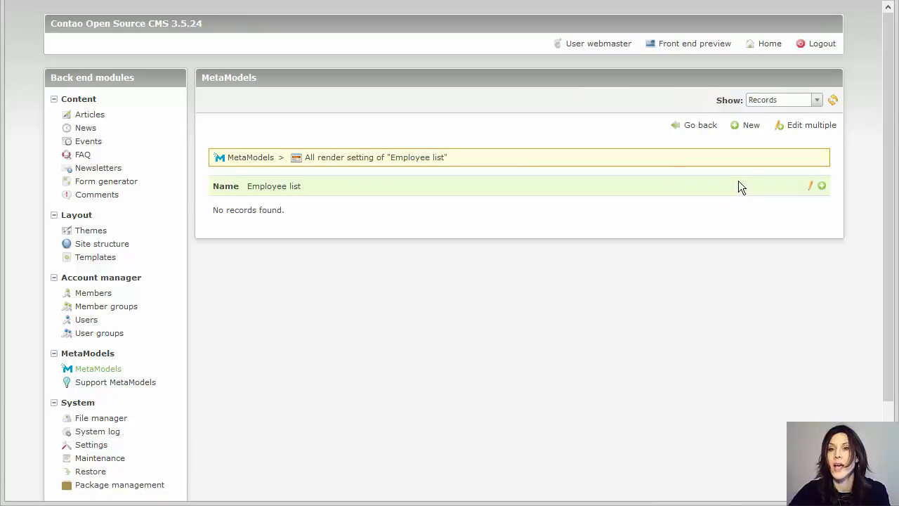
pyautogui.click(750, 127)
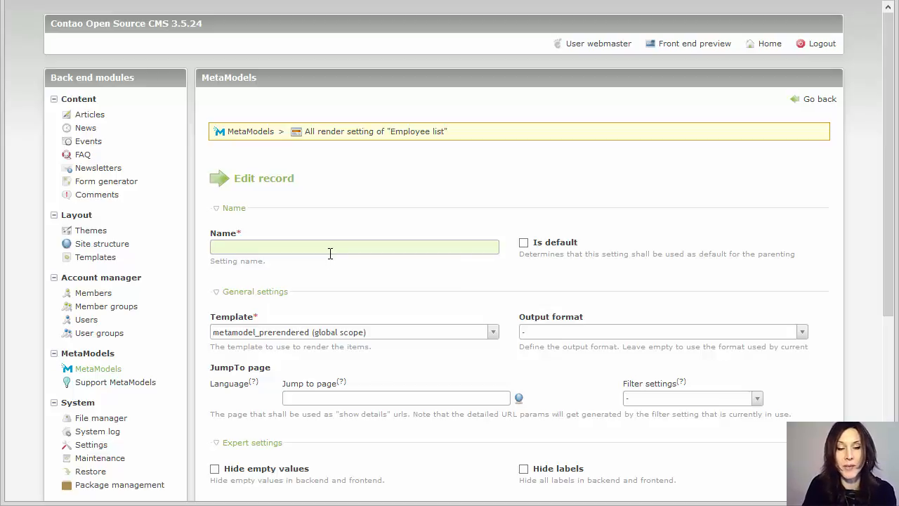
pyautogui.write('BE')
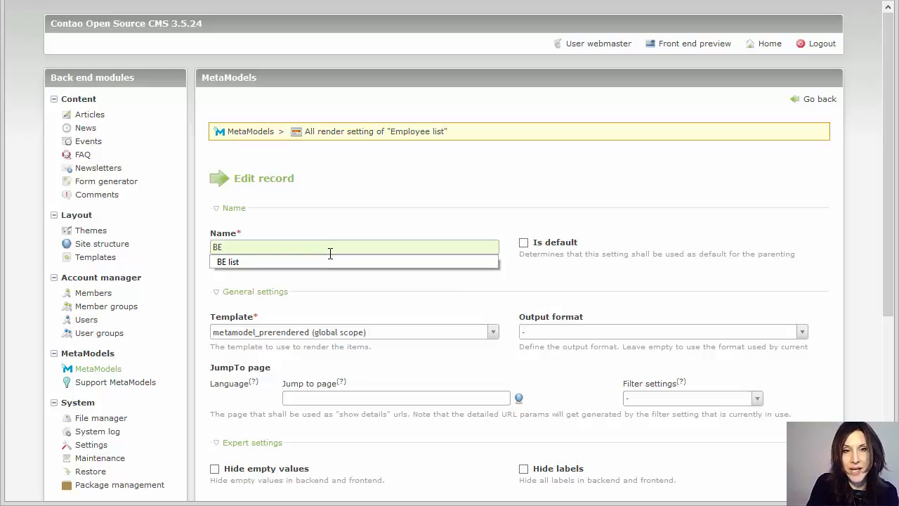
pyautogui.write(' list')
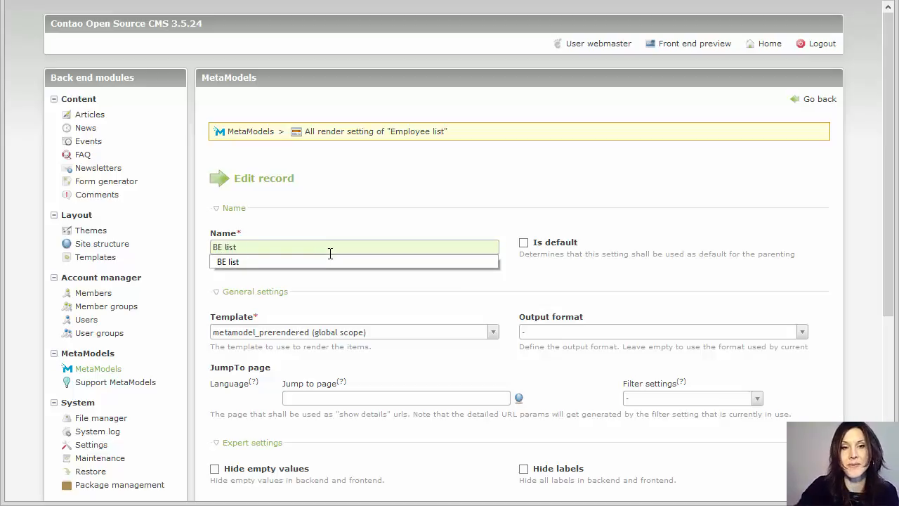
pyautogui.press('Down')
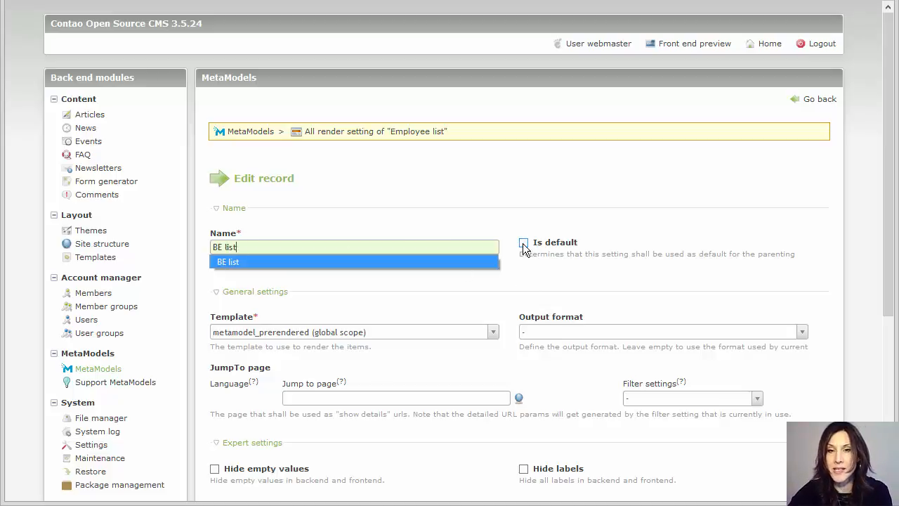
pyautogui.click(524, 244)
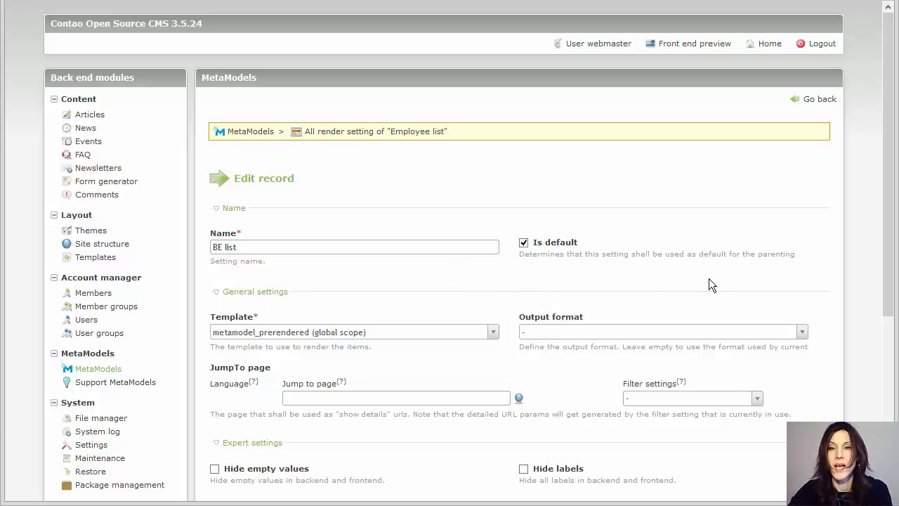
pyautogui.scroll(-4, 709, 284)
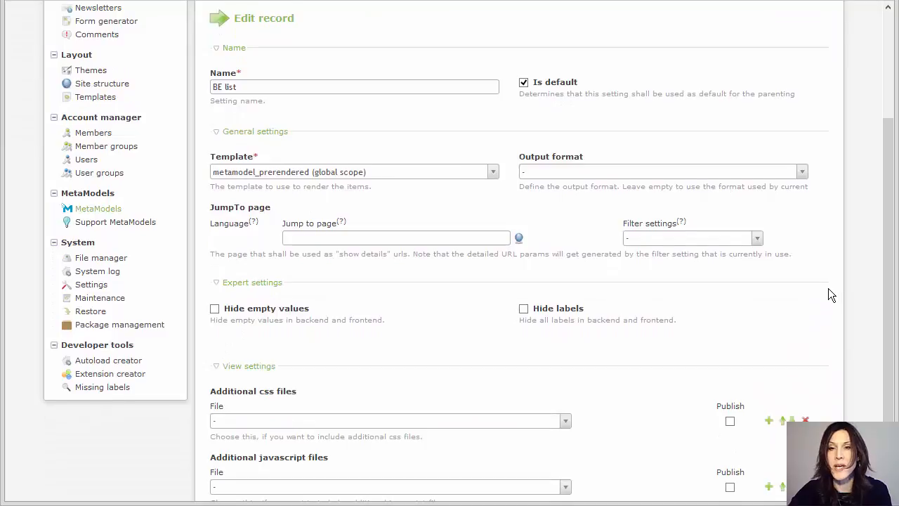
pyautogui.scroll(-2, 828, 295)
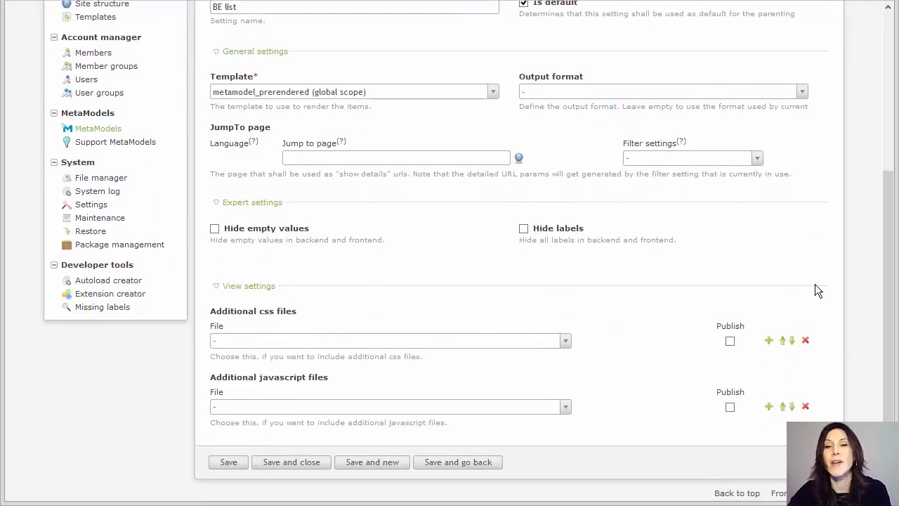
pyautogui.scroll(-1, 713, 316)
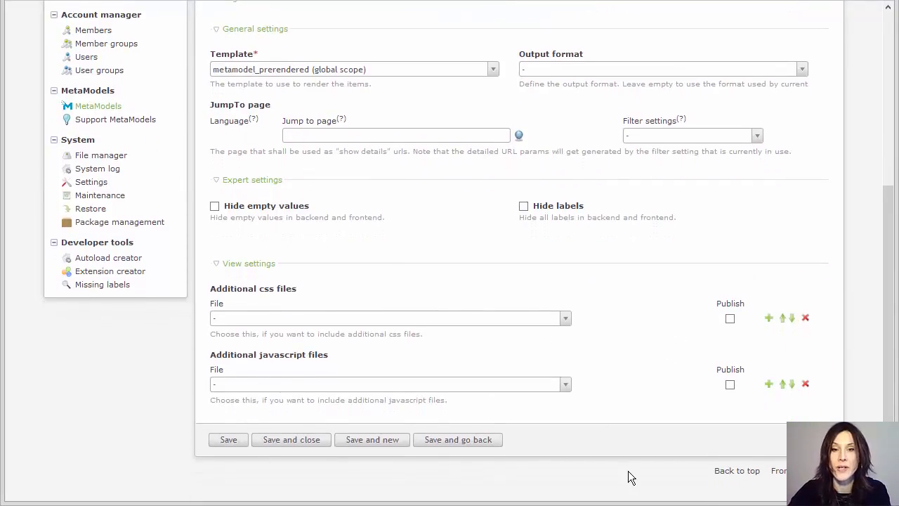
pyautogui.click(300, 448)
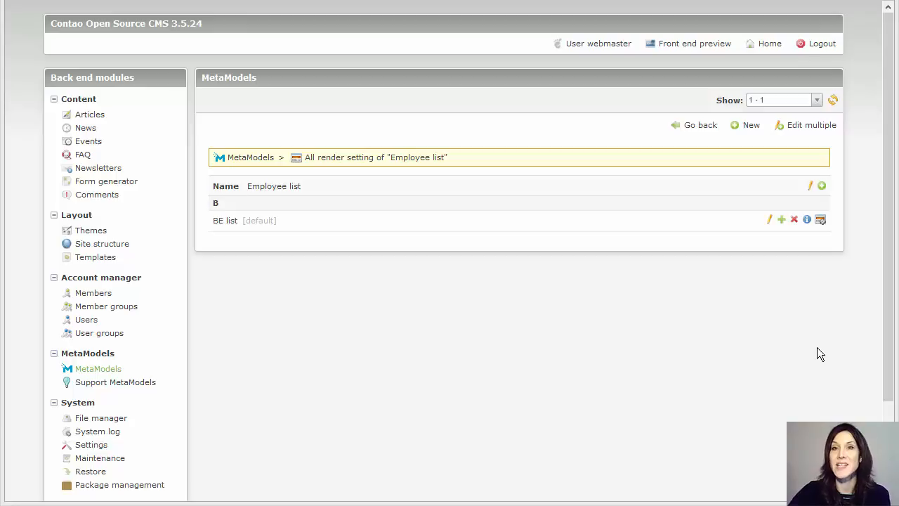
# - Add all five attributes (name, firstname, email, department, published) to BE list and save
pyautogui.click(820, 221)
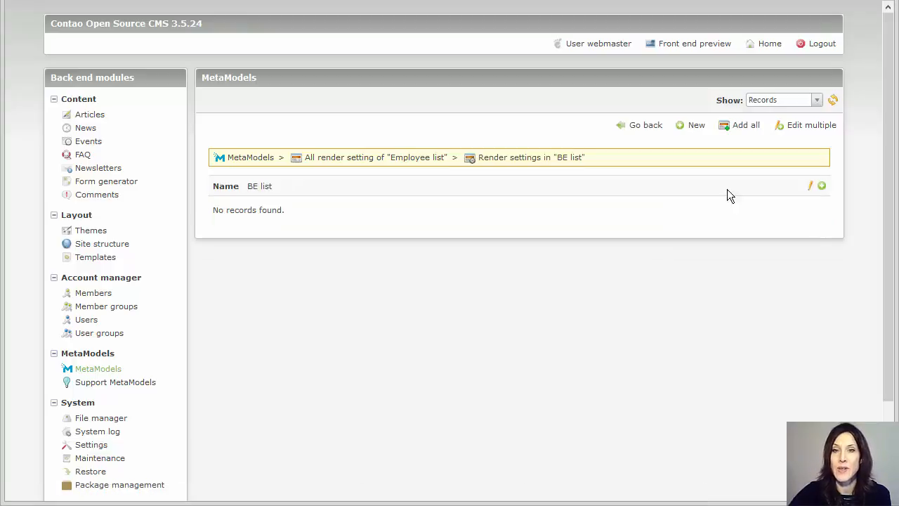
pyautogui.click(745, 127)
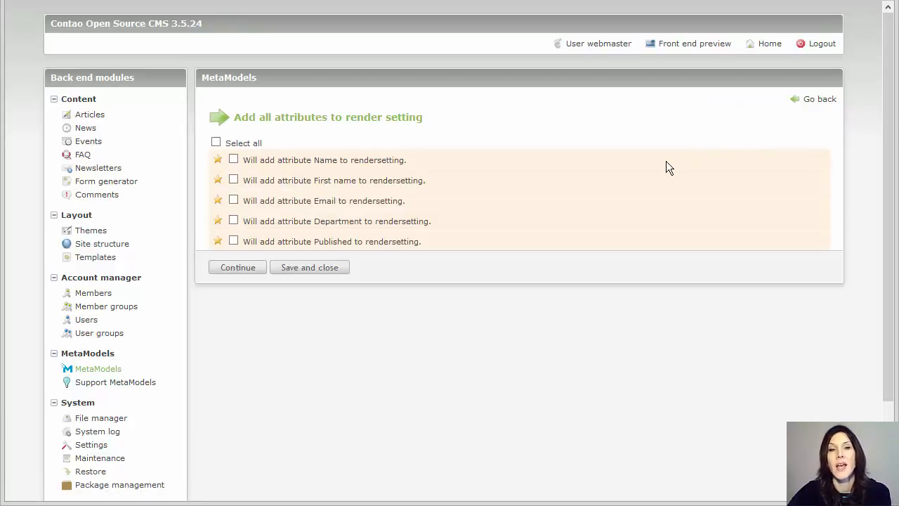
pyautogui.click(215, 143)
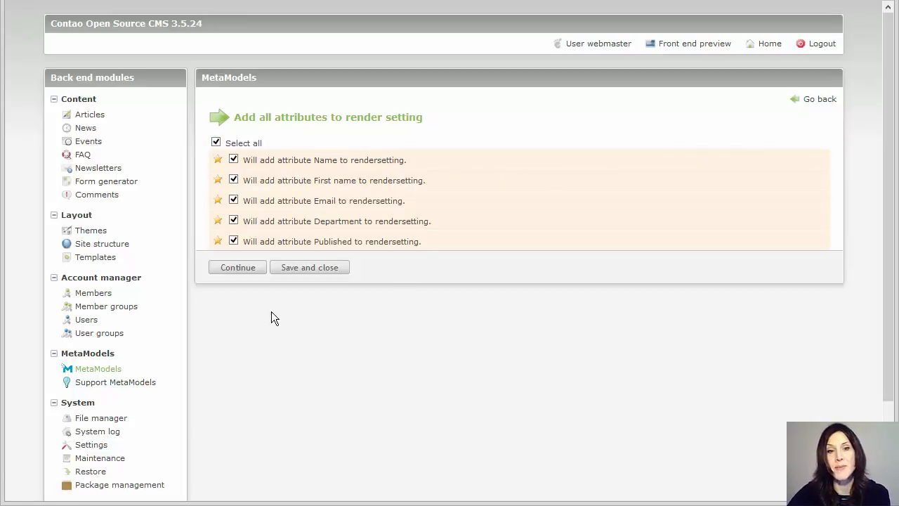
pyautogui.click(240, 269)
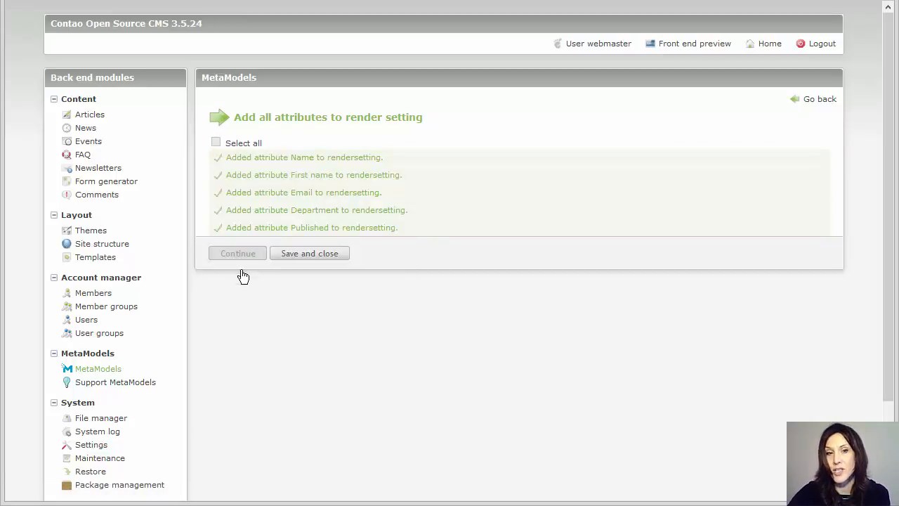
pyautogui.click(309, 255)
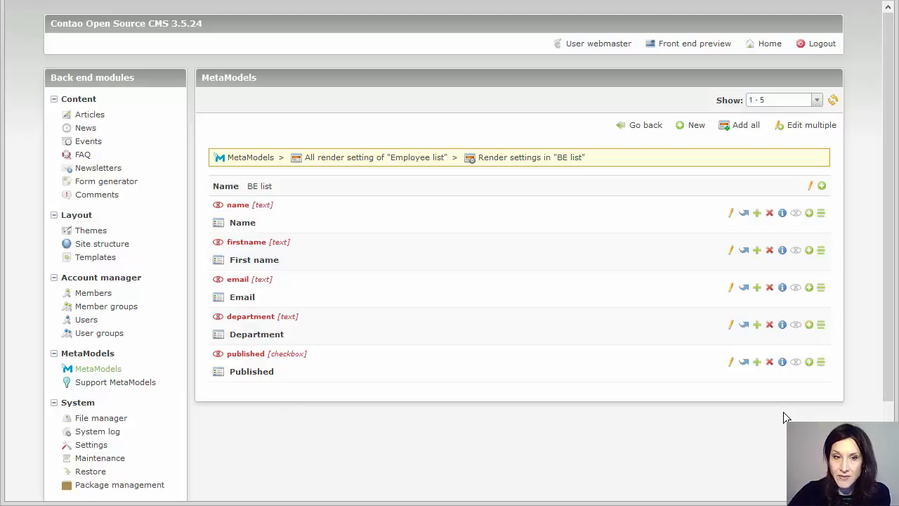
# - Make Department, First name and Name visible in BE list, then return to the render settings overview
pyautogui.click(797, 325)
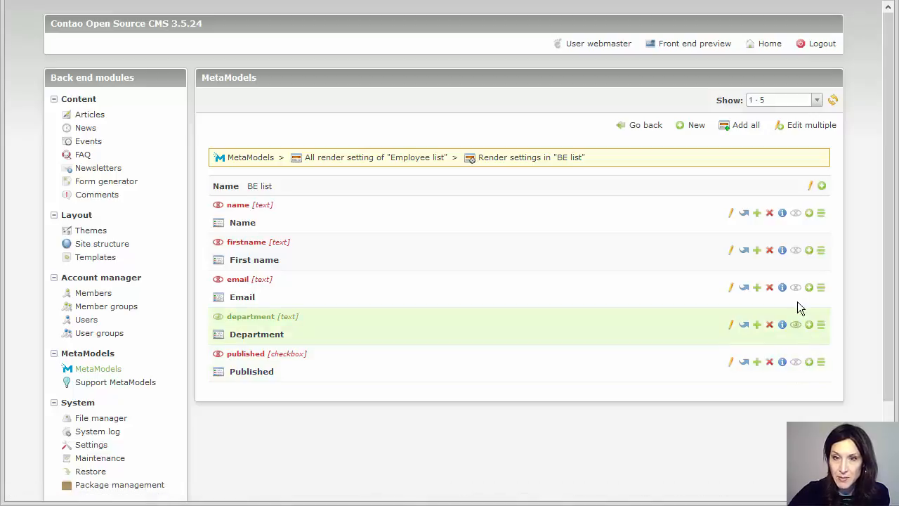
pyautogui.click(795, 254)
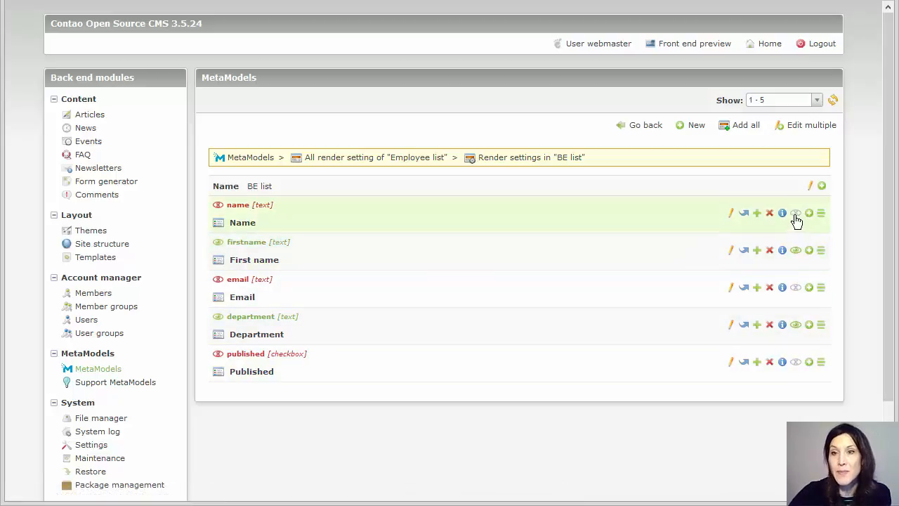
pyautogui.click(795, 214)
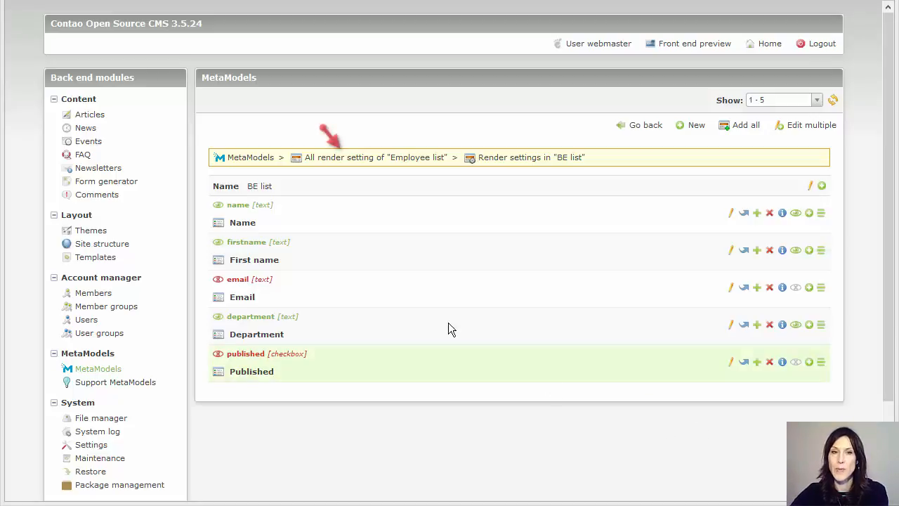
pyautogui.click(360, 161)
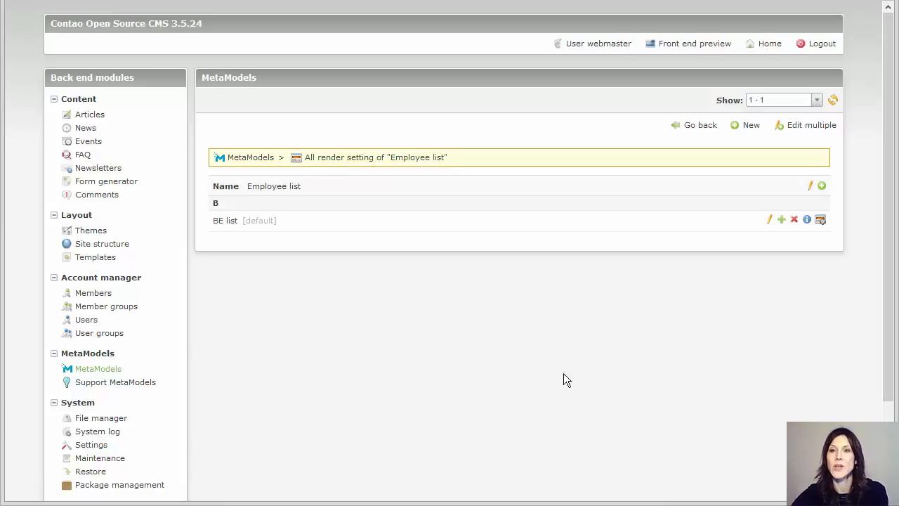
# - Create a second render setting 'FE list' with Hide labels enabled and save it
pyautogui.click(754, 128)
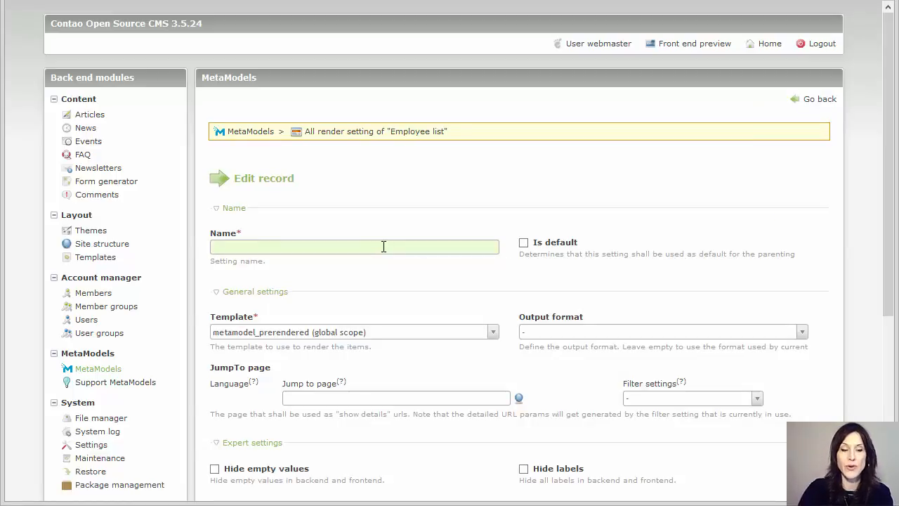
pyautogui.write('FE')
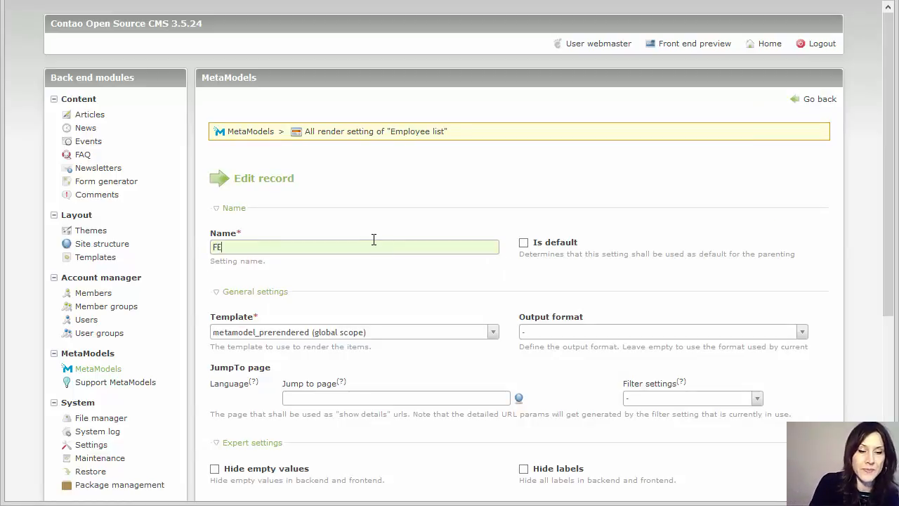
pyautogui.write(' list')
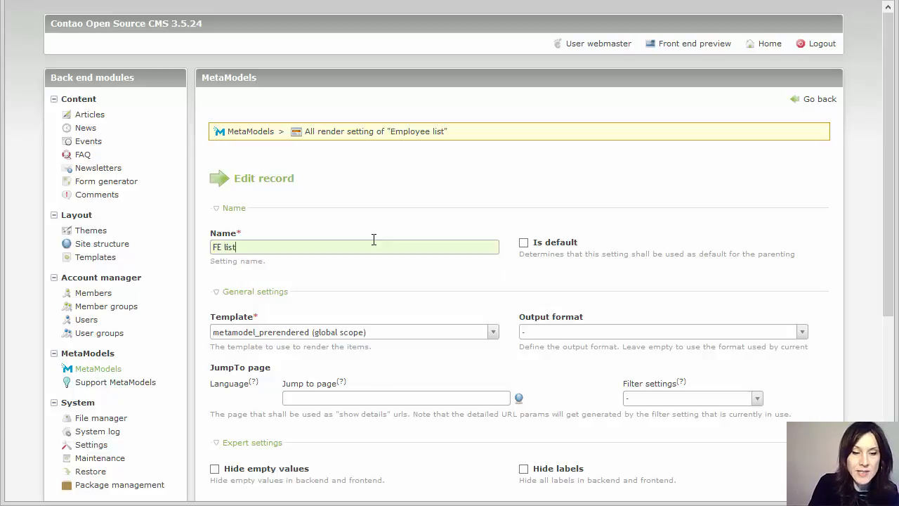
pyautogui.scroll(-3, 515, 267)
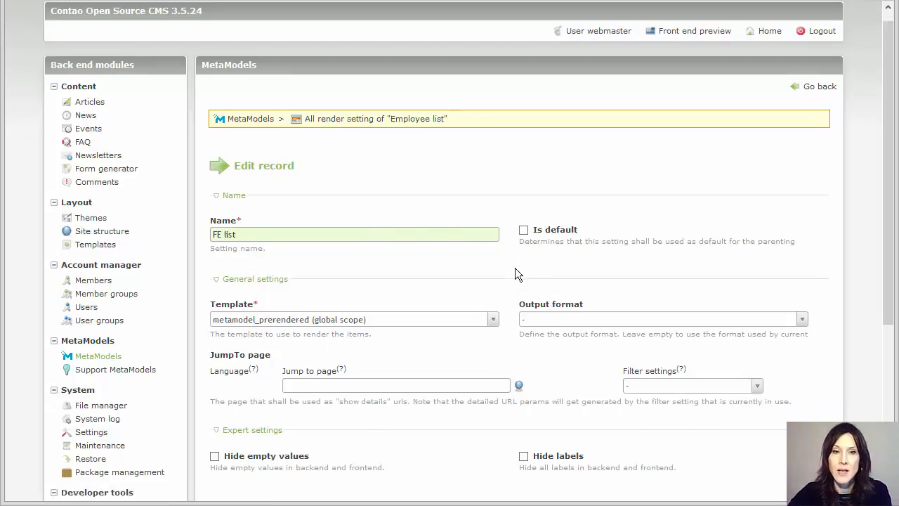
pyautogui.scroll(-3, 792, 341)
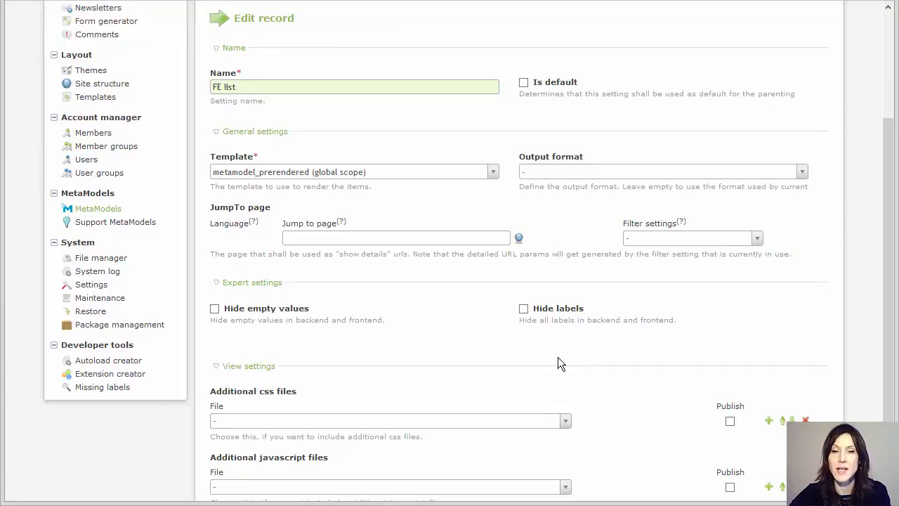
pyautogui.click(523, 309)
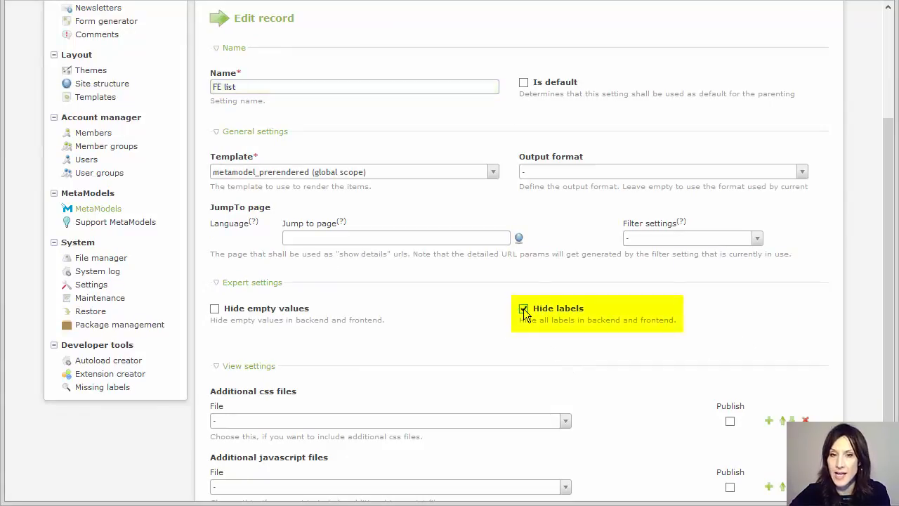
pyautogui.scroll(-3, 456, 316)
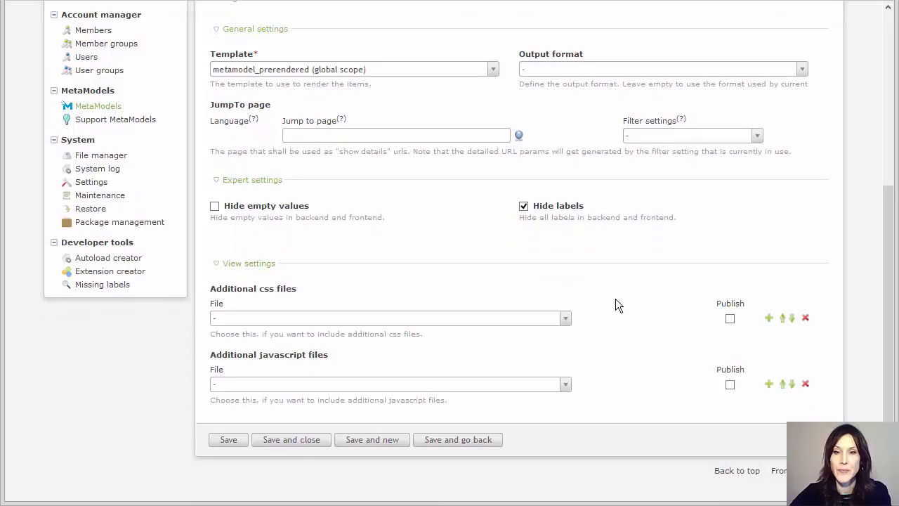
pyautogui.click(301, 442)
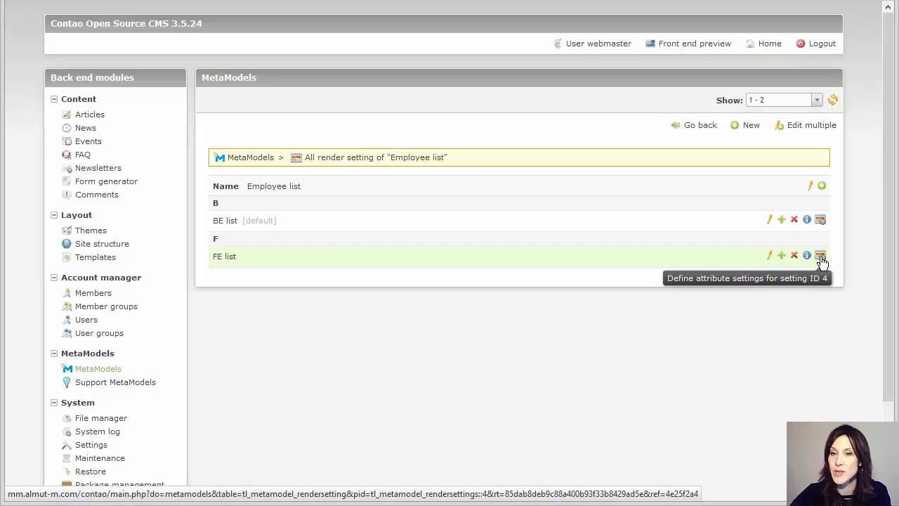
# - Add all five attributes (name, firstname, email, department, published) to FE list and save
pyautogui.click(820, 257)
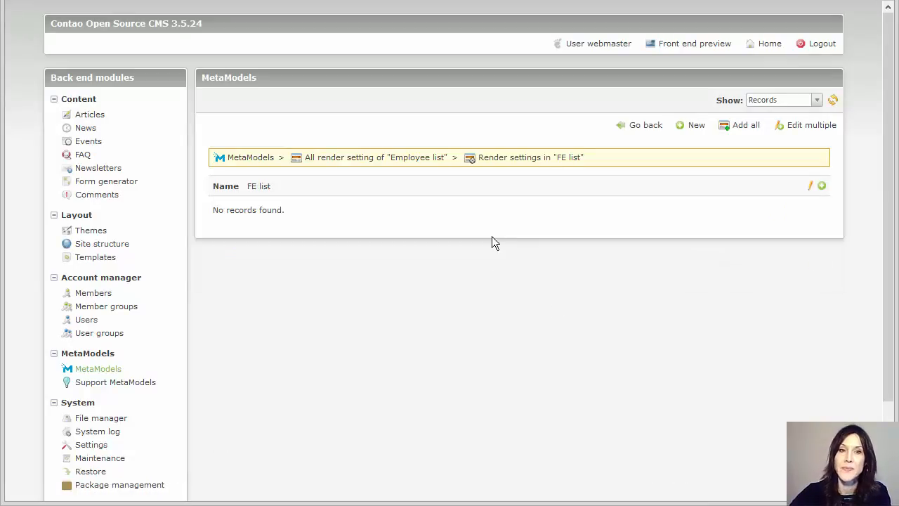
pyautogui.click(749, 132)
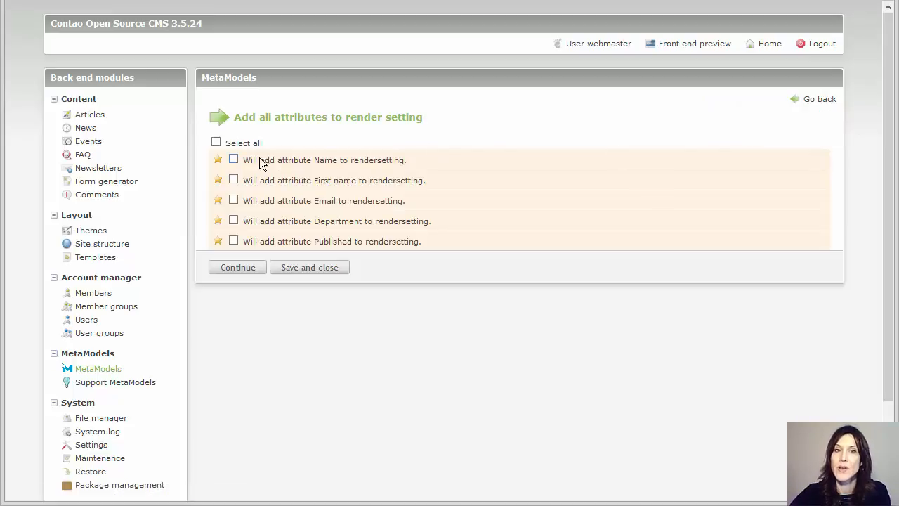
pyautogui.click(215, 143)
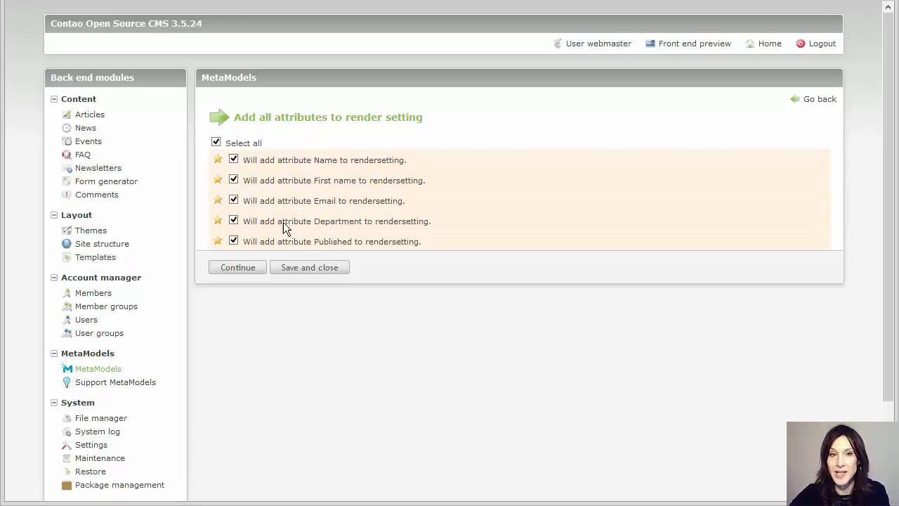
pyautogui.click(235, 271)
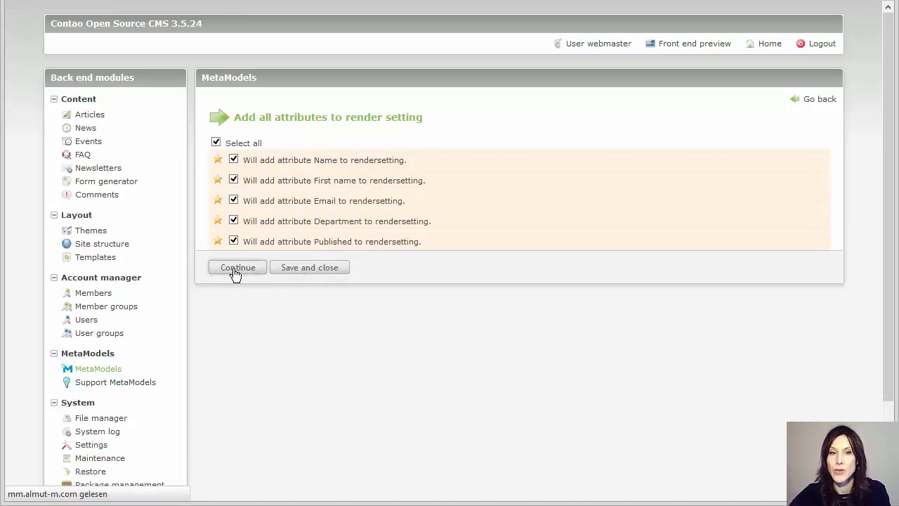
pyautogui.click(311, 256)
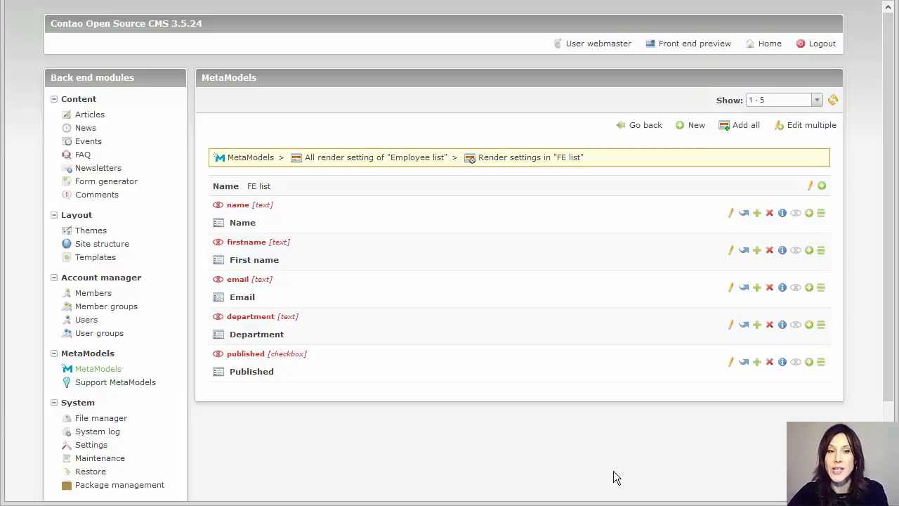
# - Make Department, Email, First name and Name visible in FE list, leaving Published hidden, and go back
pyautogui.click(795, 324)
pyautogui.click(796, 287)
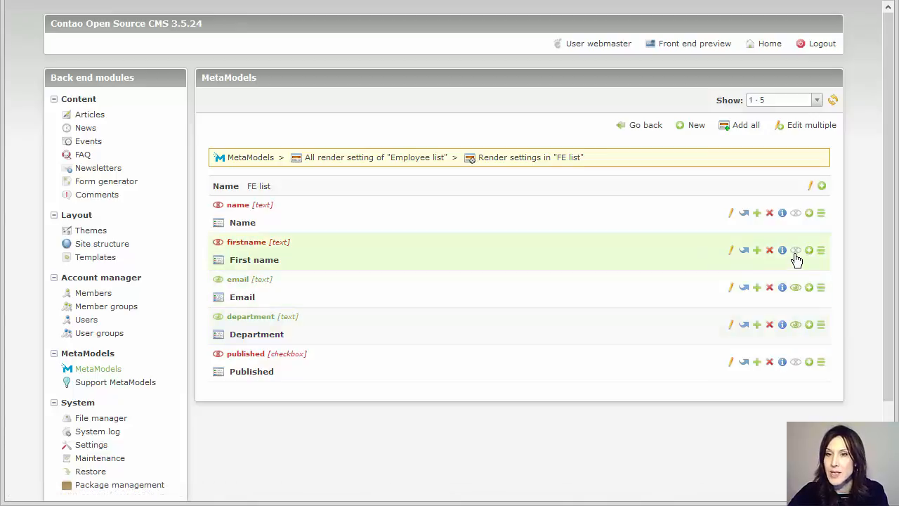
pyautogui.click(795, 250)
pyautogui.click(796, 213)
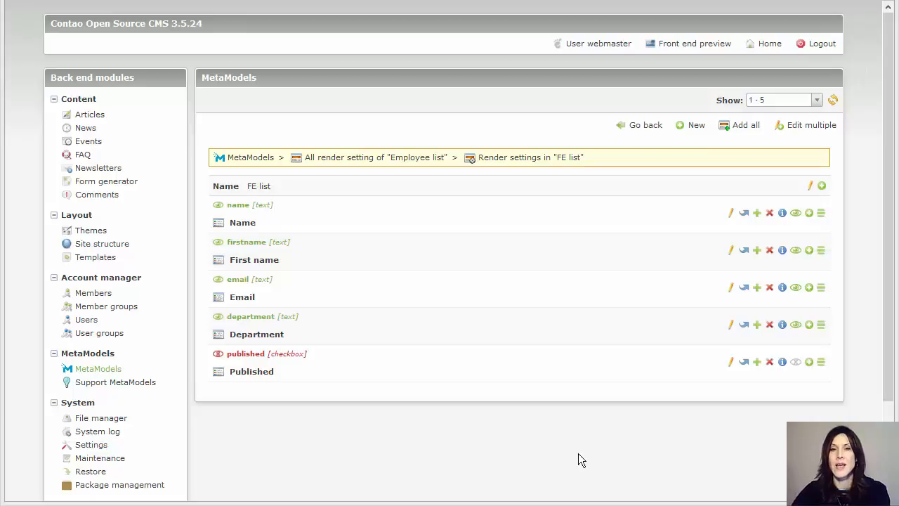
pyautogui.click(344, 158)
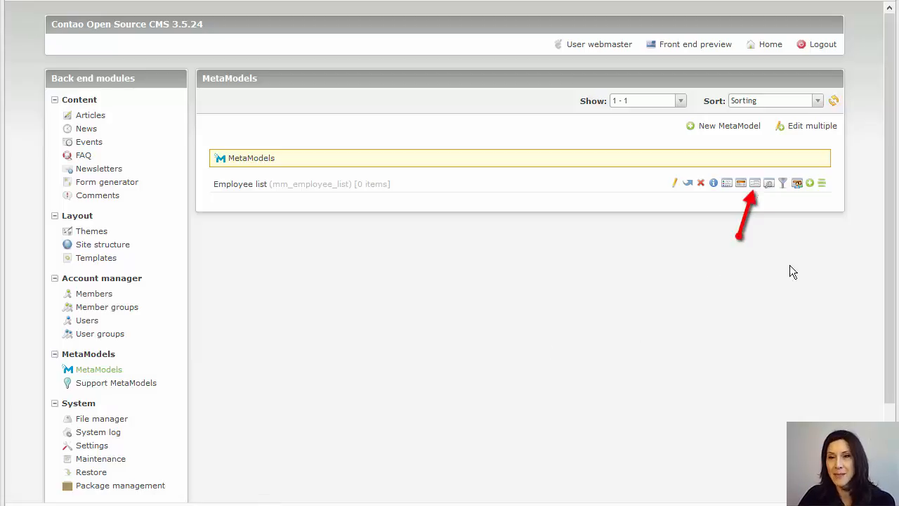
# - Start a new input screen for Employee list and name it 'Input'
pyautogui.click(755, 186)
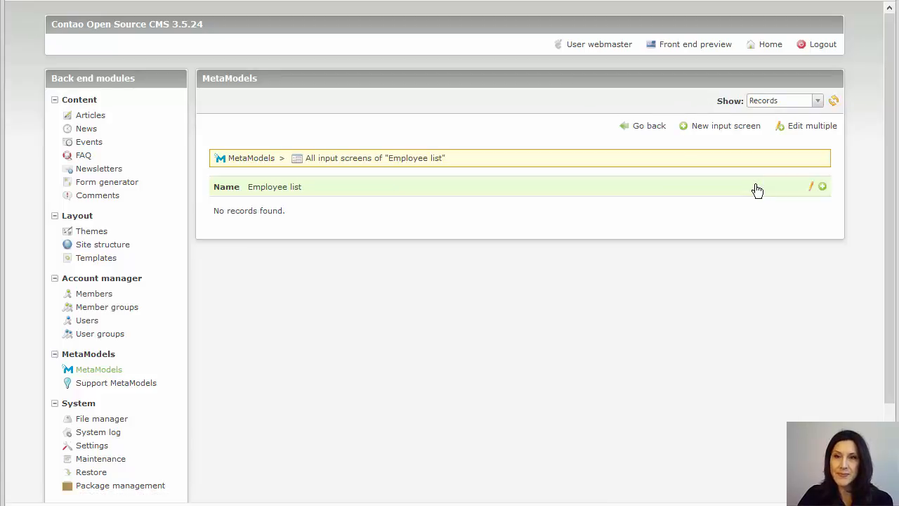
pyautogui.click(735, 132)
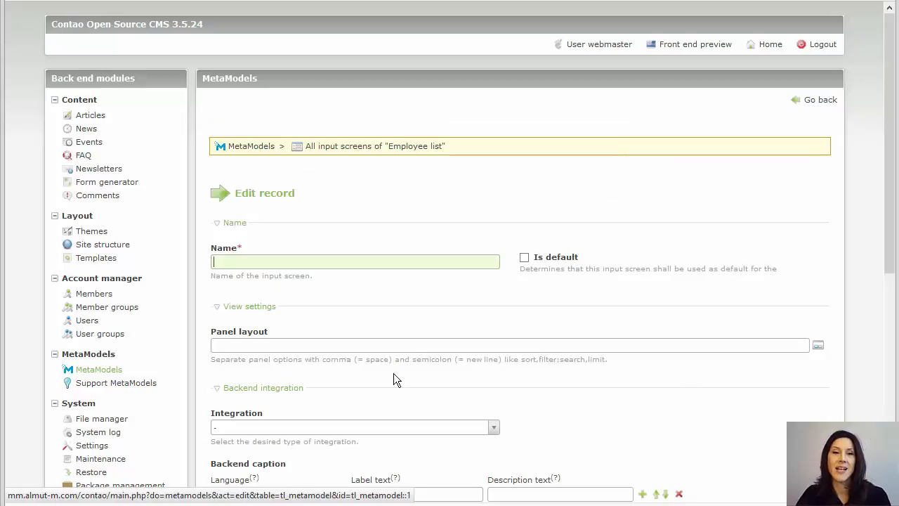
pyautogui.write('I')
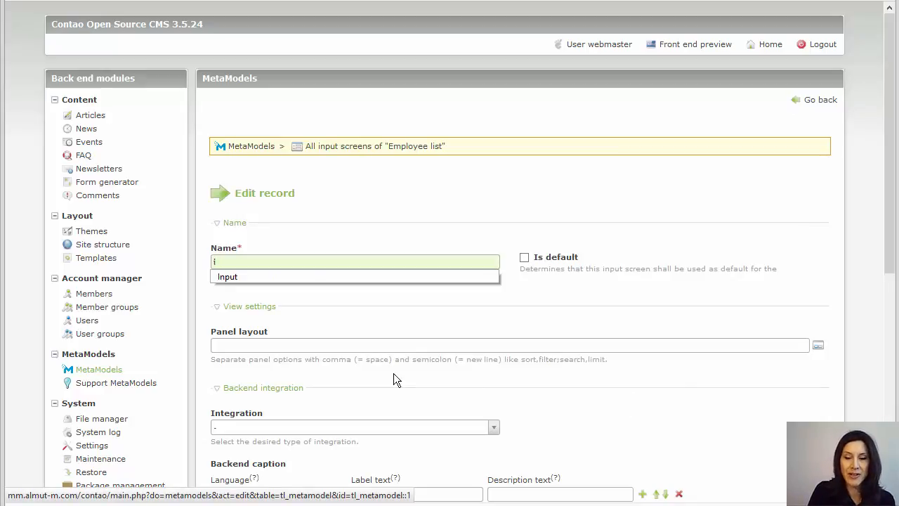
pyautogui.press('Down')
pyautogui.press('Return')
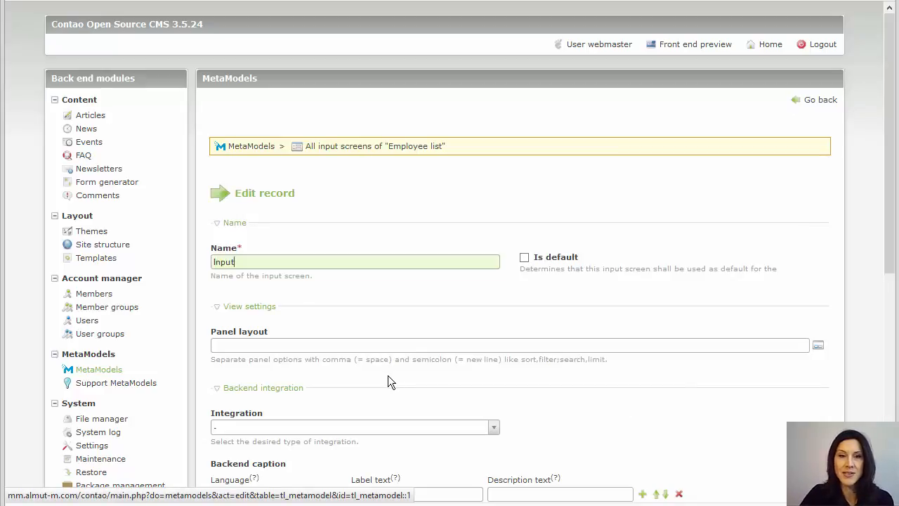
pyautogui.scroll(-3, 596, 386)
pyautogui.scroll(-1, 702, 388)
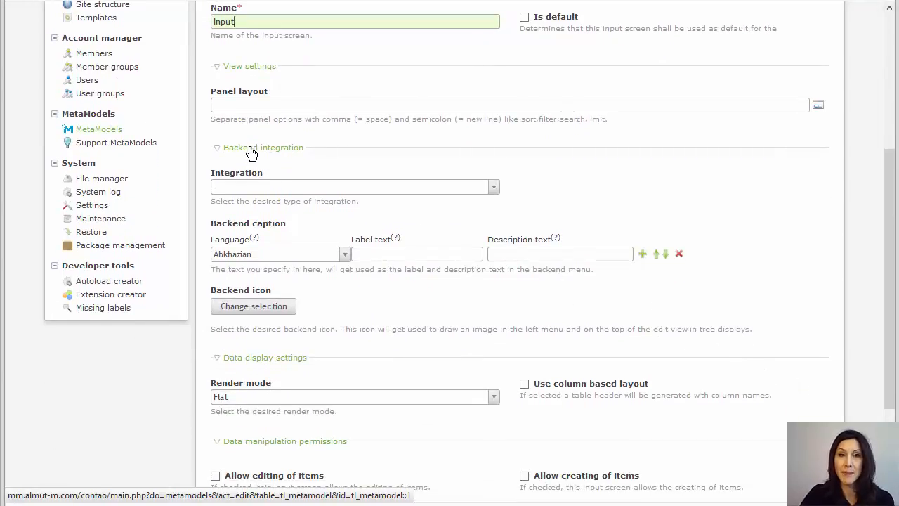
# - Set the Input screen's integration to Standalone in the MetaModels backend section
pyautogui.click(305, 187)
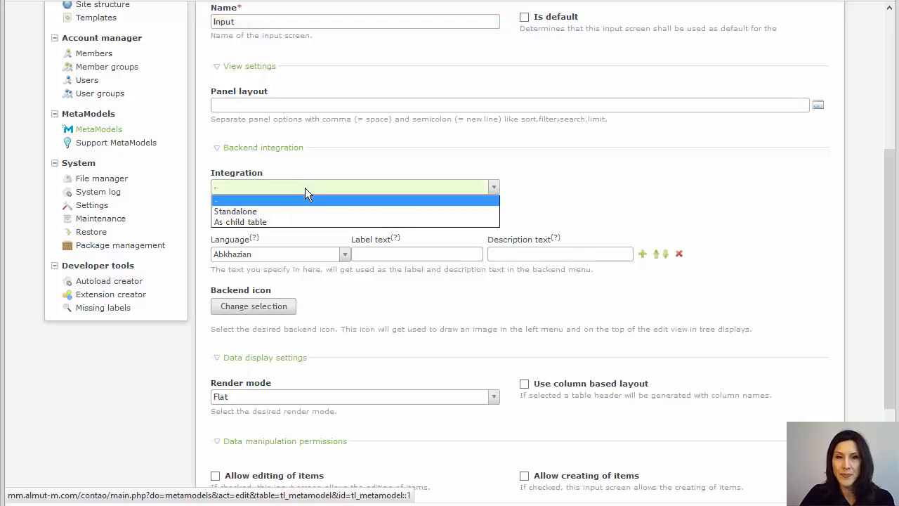
pyautogui.click(291, 210)
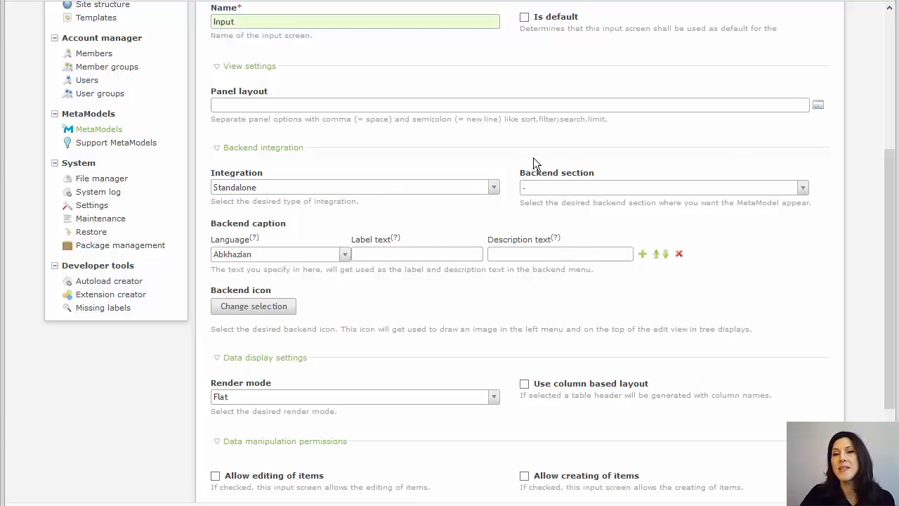
pyautogui.click(570, 195)
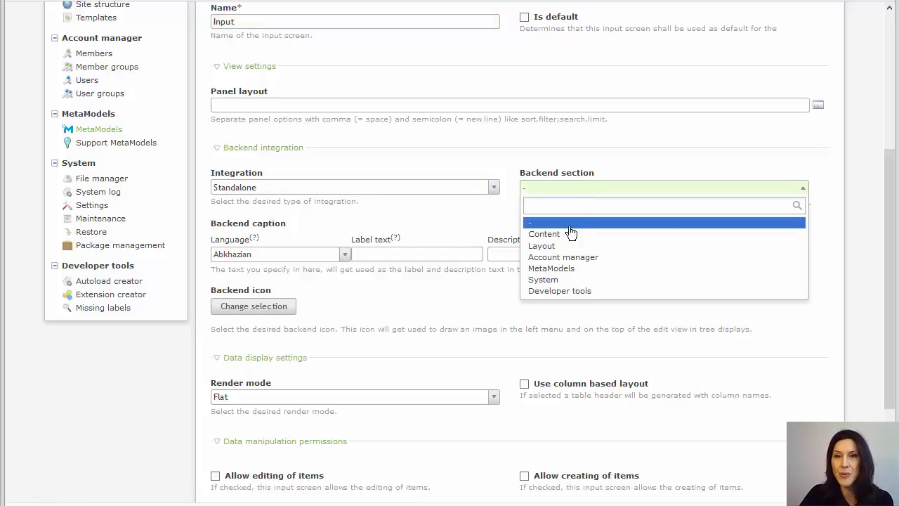
pyautogui.click(564, 270)
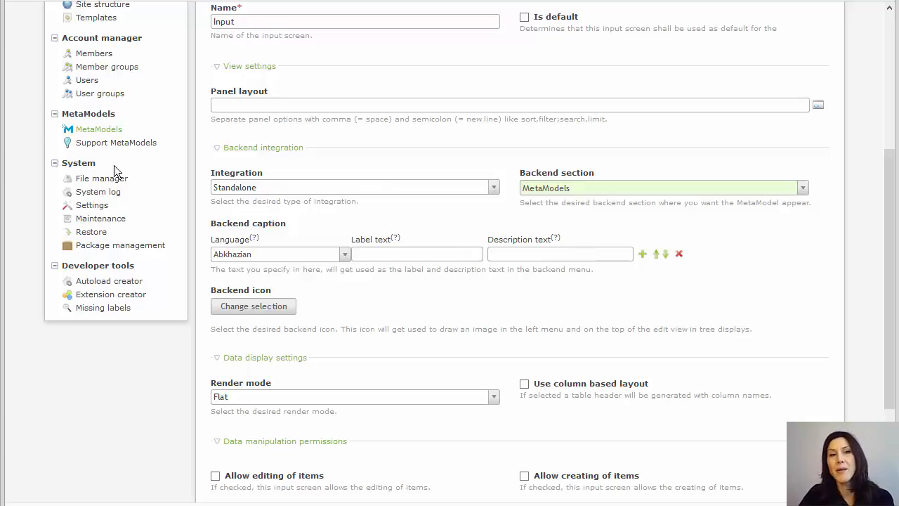
# - Allow editing, creating and deleting of items, then save the input screen
pyautogui.scroll(-3, 489, 304)
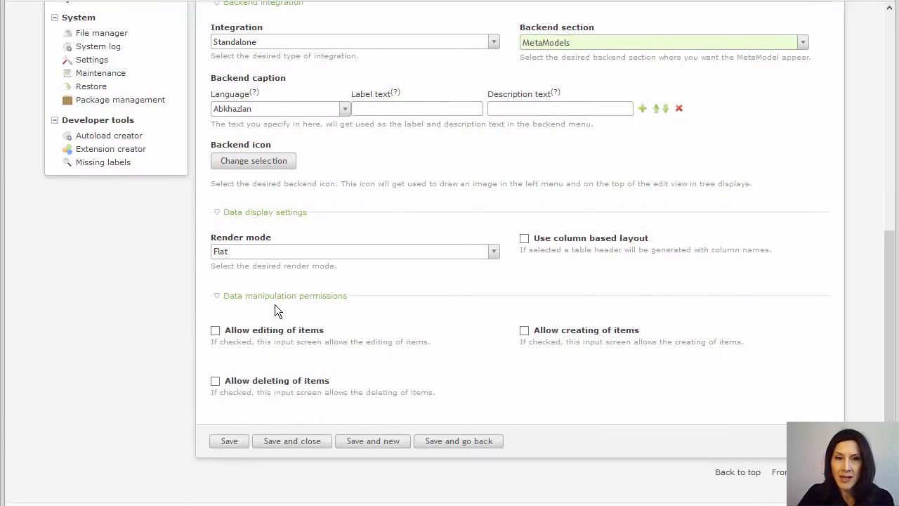
pyautogui.click(215, 331)
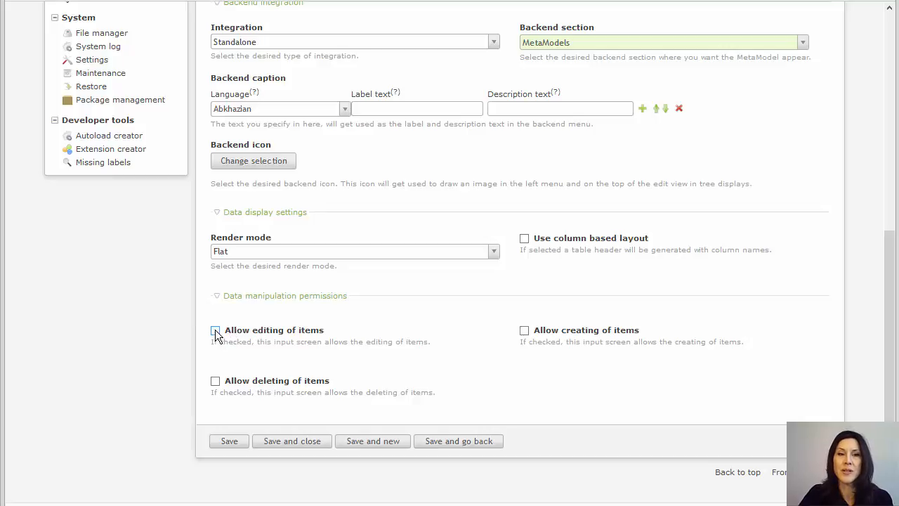
pyautogui.click(524, 331)
pyautogui.click(216, 381)
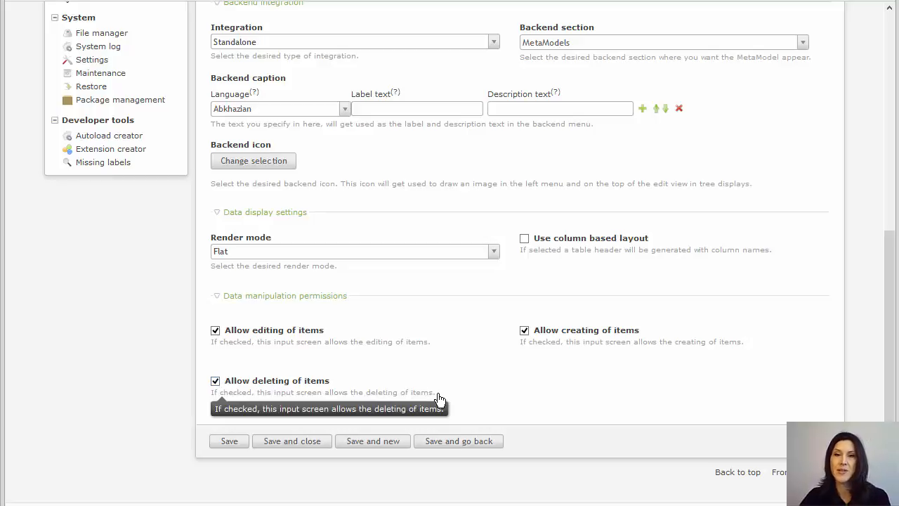
pyautogui.click(305, 447)
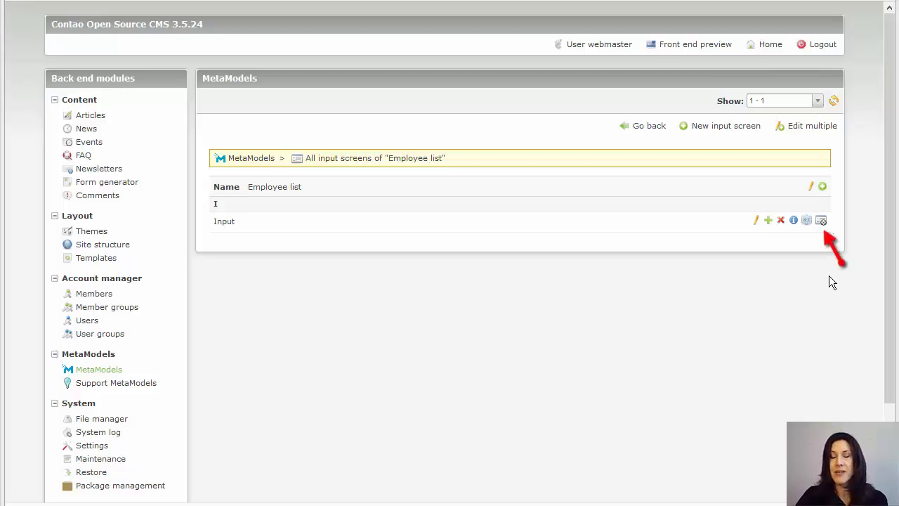
# - Add all five Employee list attributes to the Input screen and save
pyautogui.click(821, 222)
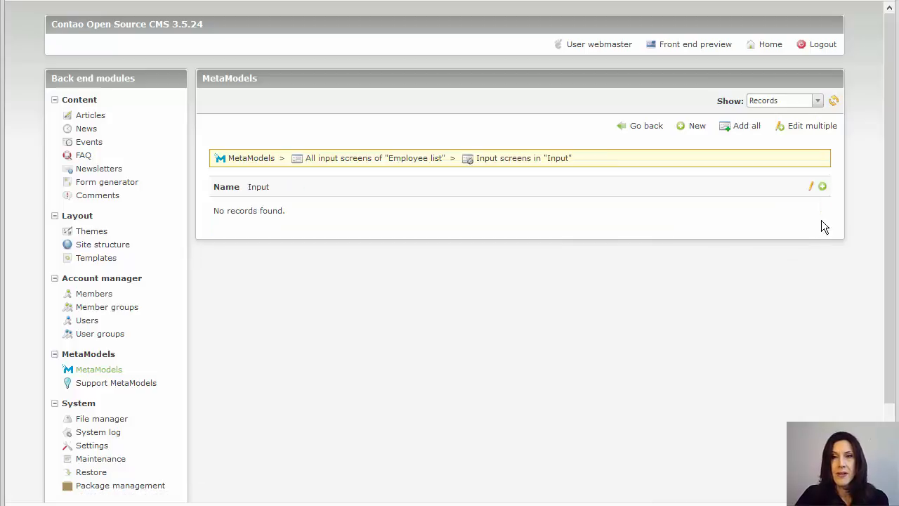
pyautogui.click(742, 130)
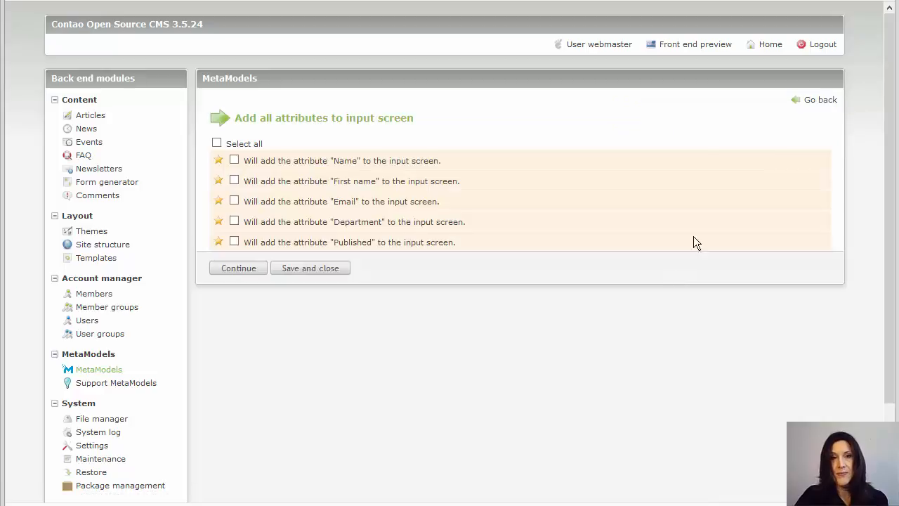
pyautogui.click(215, 143)
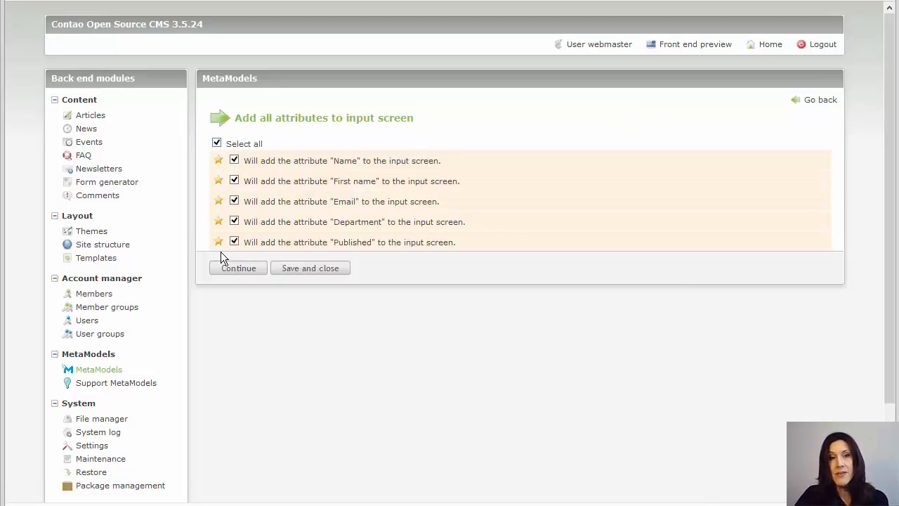
pyautogui.click(236, 274)
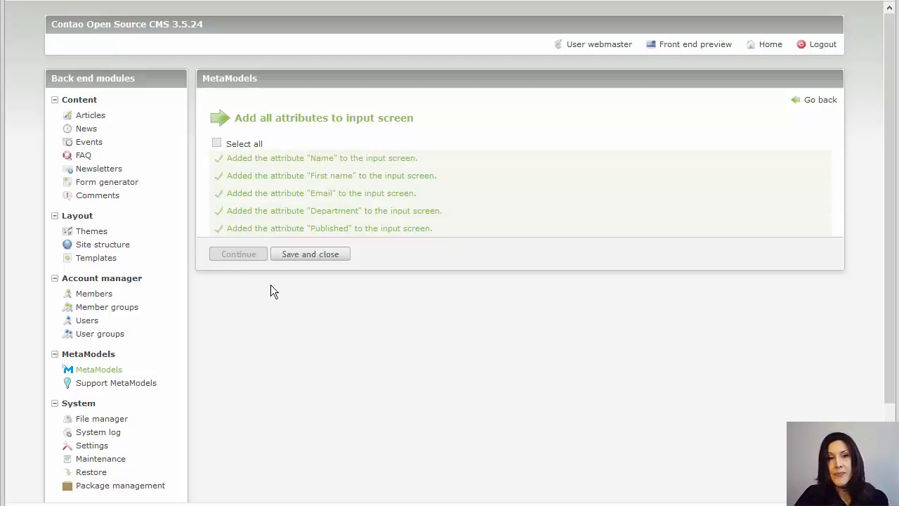
pyautogui.click(305, 260)
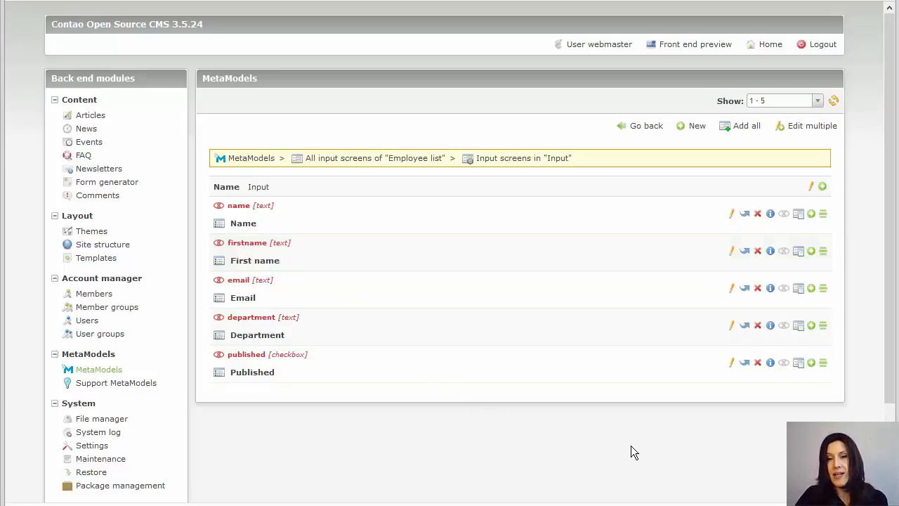
# - Make Published, Department, Email, First name and Name visible, then return to MetaModels
pyautogui.click(784, 365)
pyautogui.click(784, 327)
pyautogui.click(784, 289)
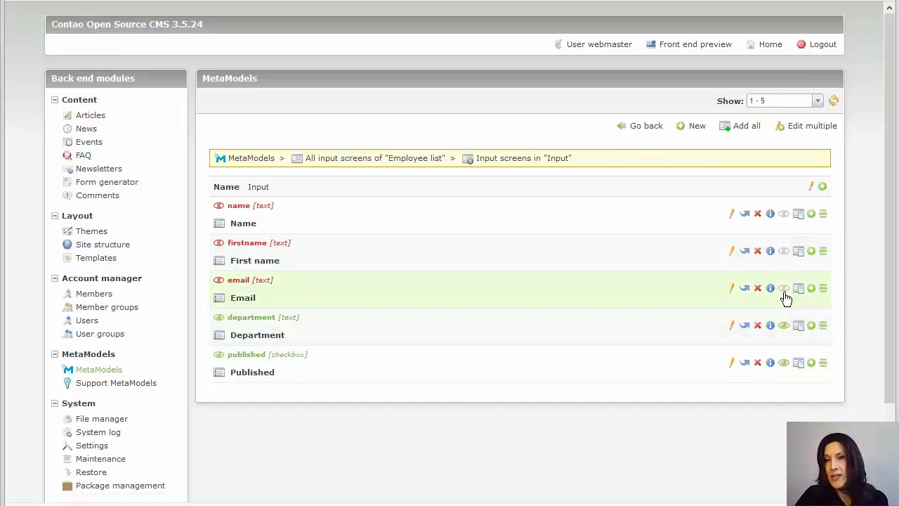
pyautogui.click(784, 252)
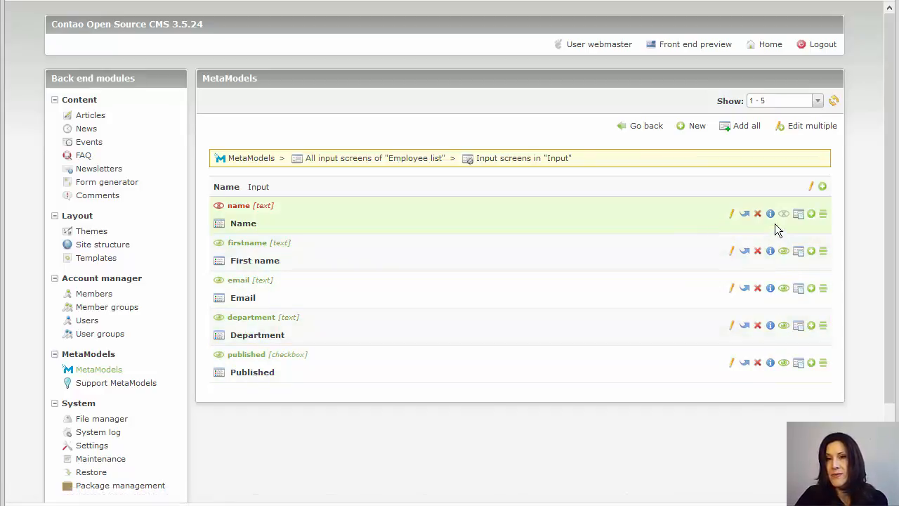
pyautogui.click(783, 215)
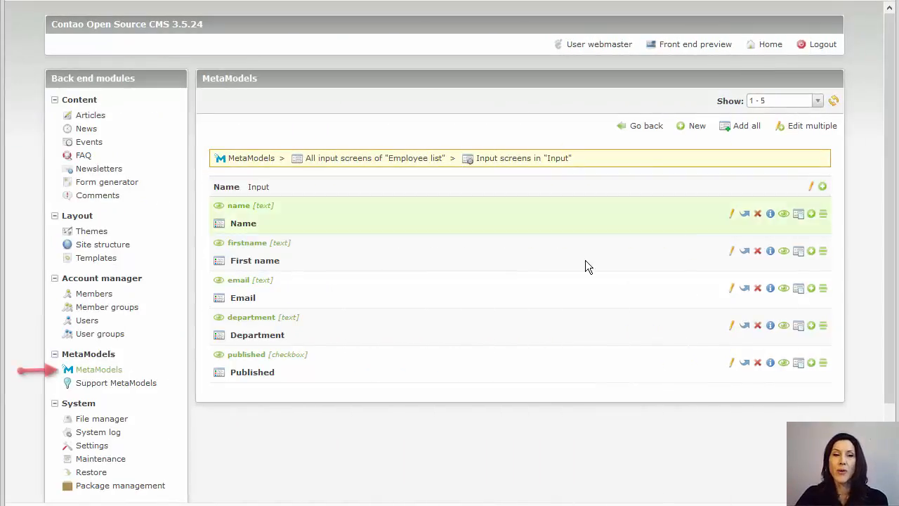
pyautogui.click(116, 370)
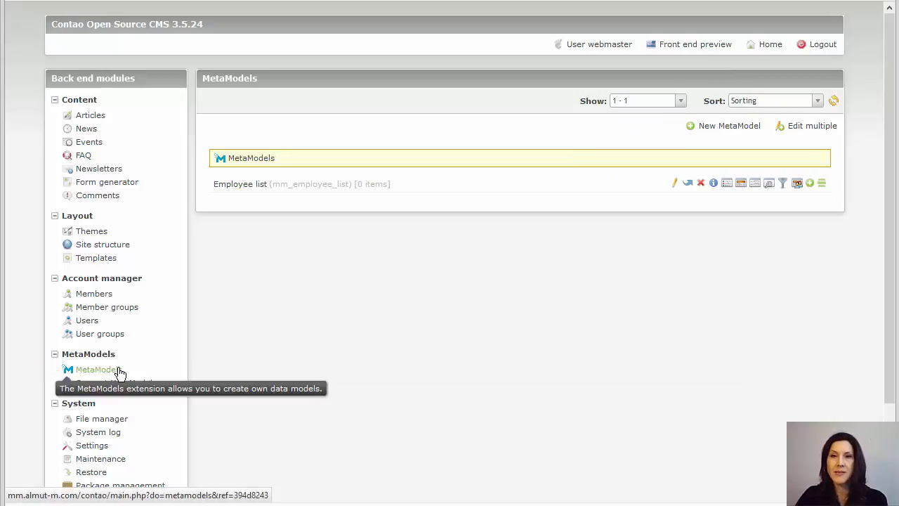
# - Assign the Administrator backend group to the input/render combination and save it
pyautogui.click(797, 184)
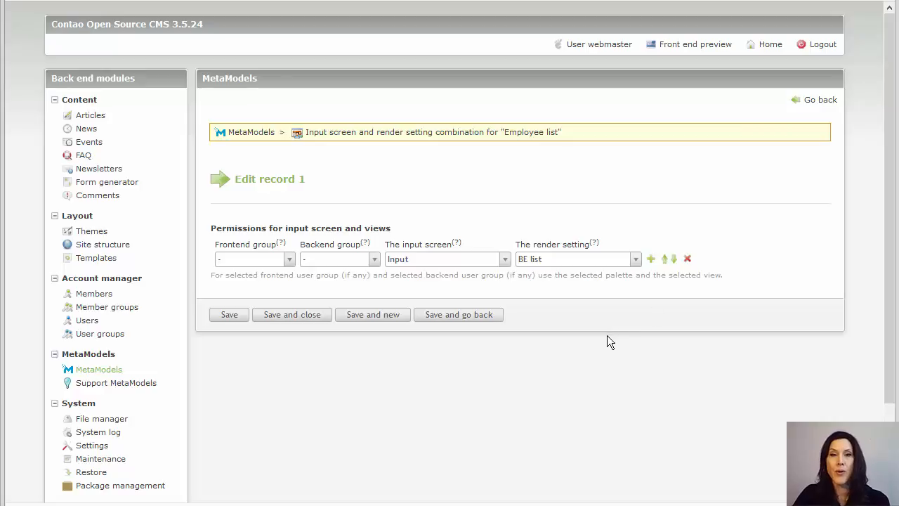
pyautogui.click(362, 259)
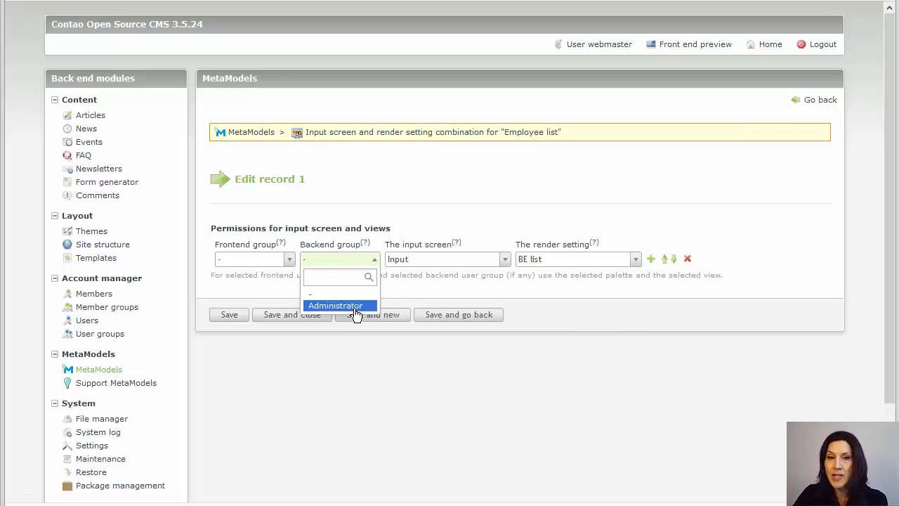
pyautogui.click(355, 307)
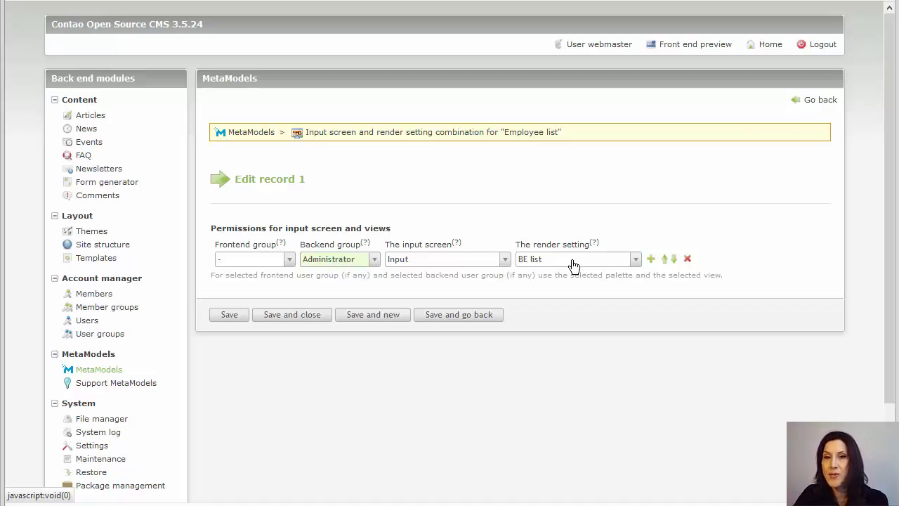
pyautogui.click(286, 322)
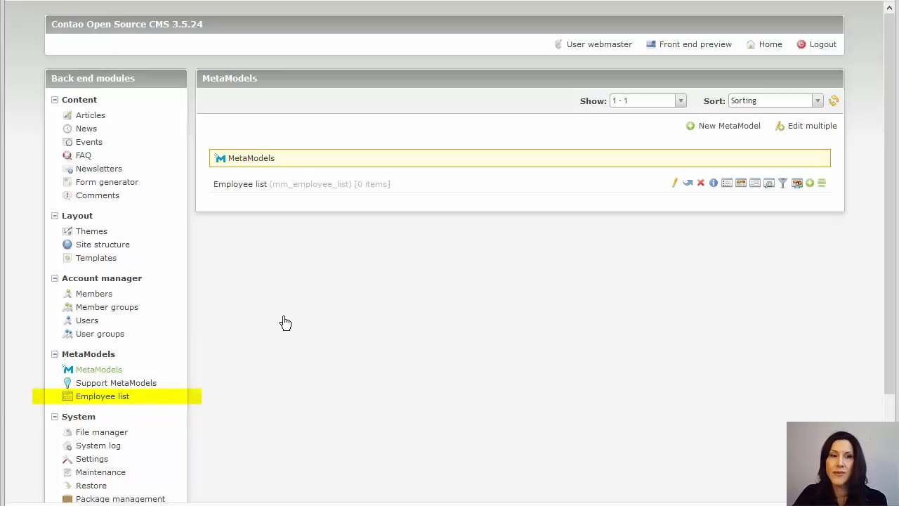
# - Create a new Employee list item and enter the employee's last and first name
pyautogui.click(90, 398)
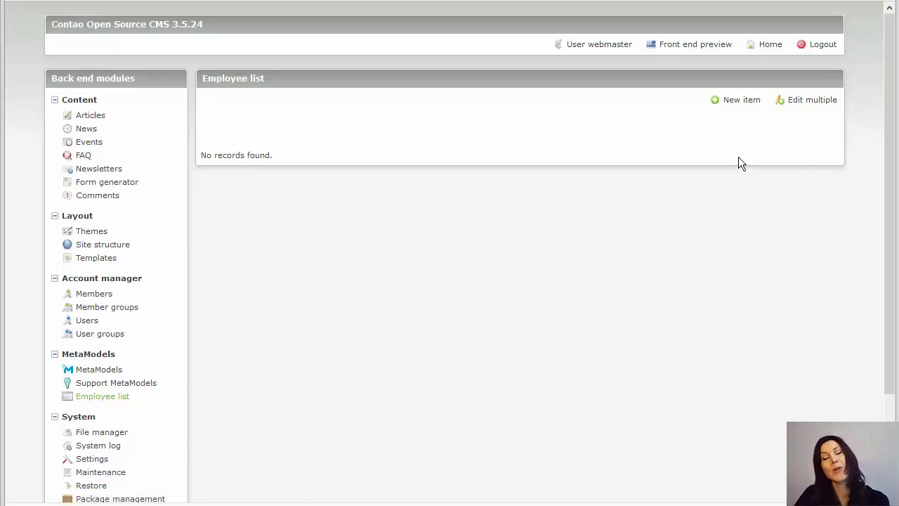
pyautogui.click(739, 102)
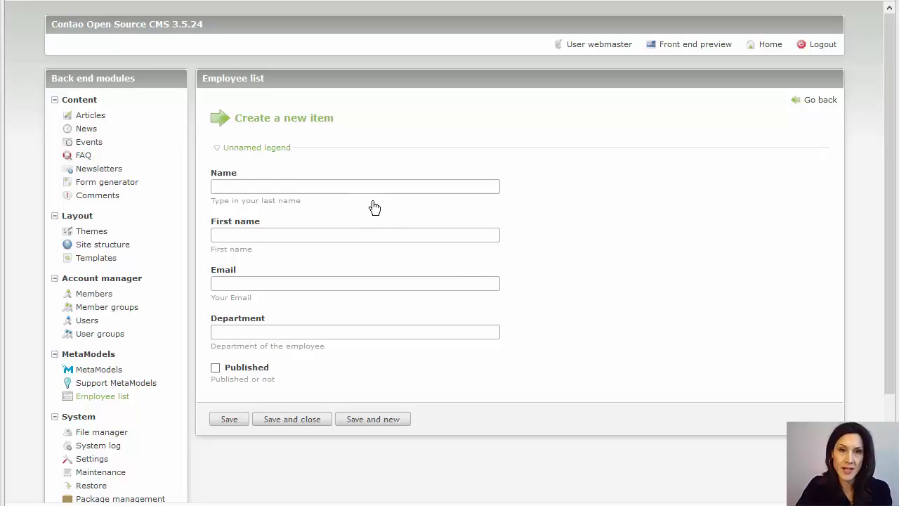
pyautogui.click(337, 186)
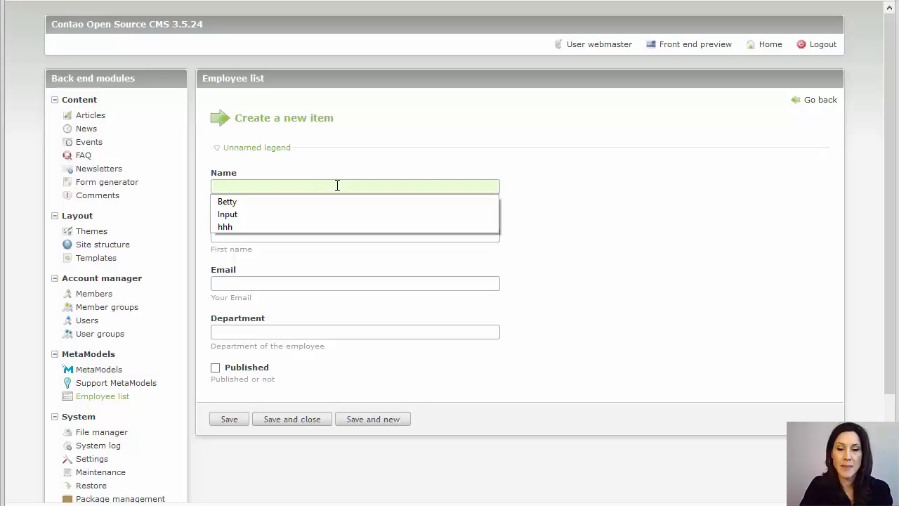
pyautogui.write('Parker')
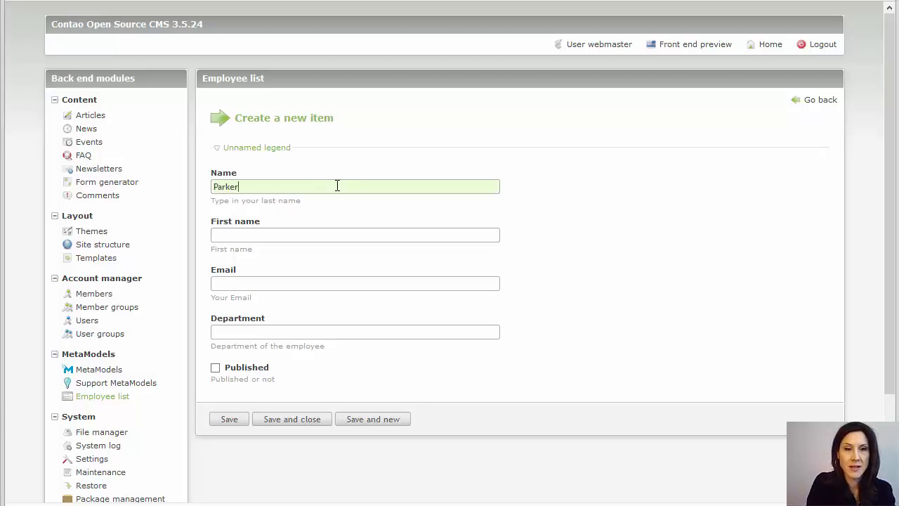
pyautogui.press('Tab')
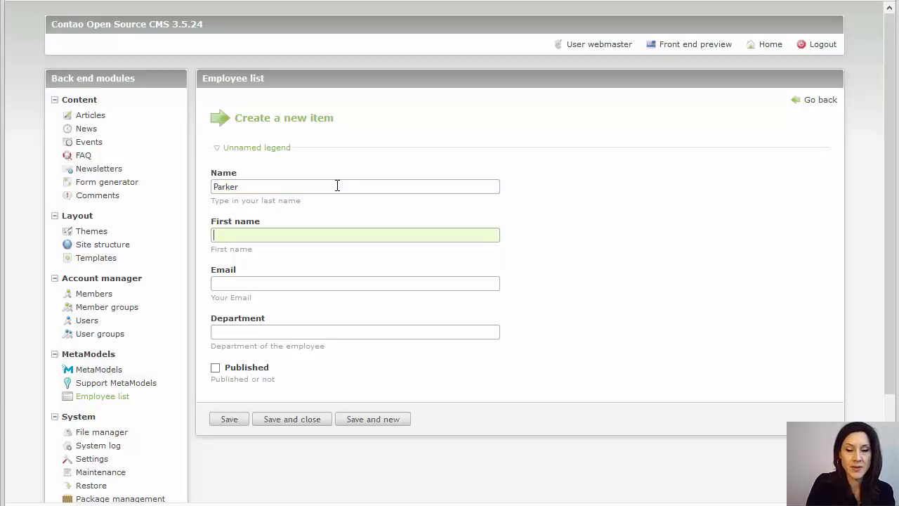
pyautogui.write('Peter')
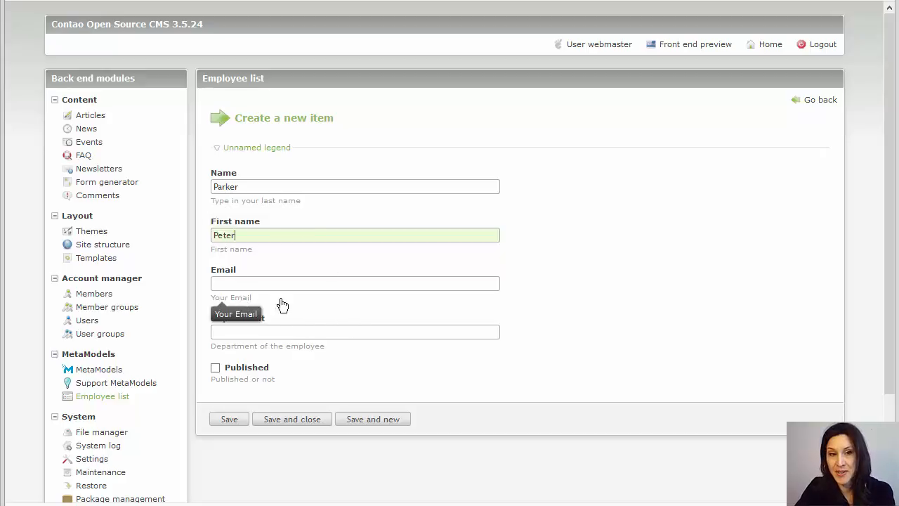
# - Fill in the employee's e-mail, mark the entry Published, and save it
pyautogui.click(321, 283)
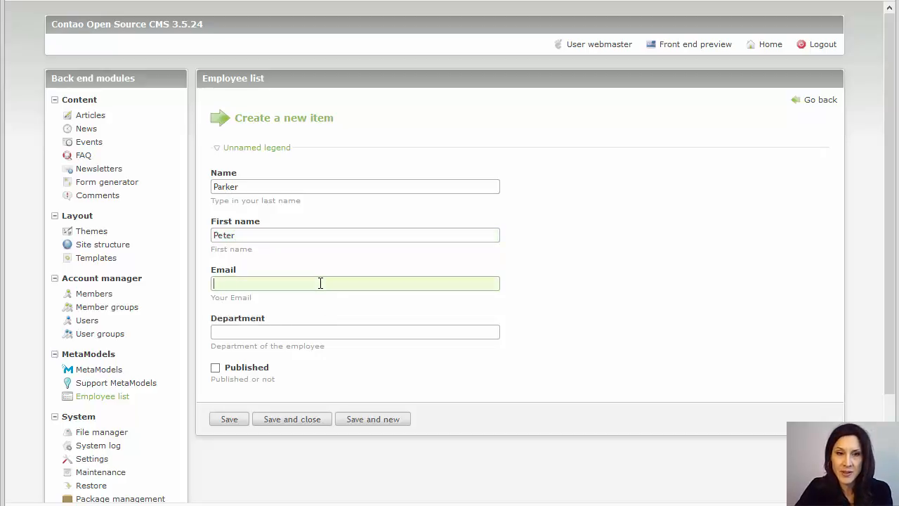
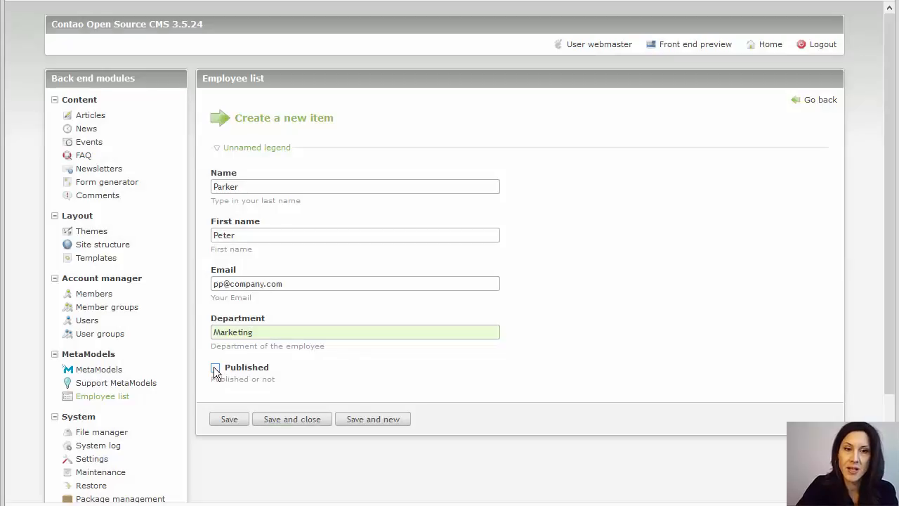
pyautogui.click(215, 368)
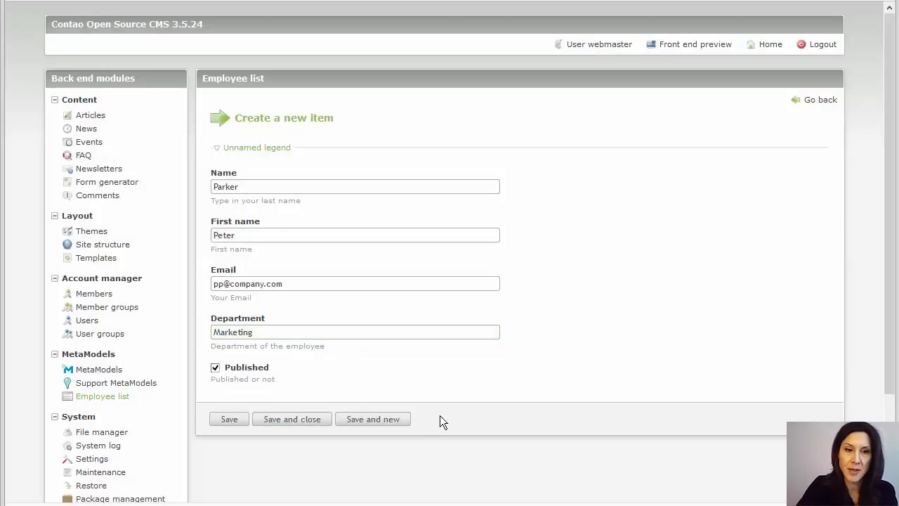
pyautogui.click(301, 424)
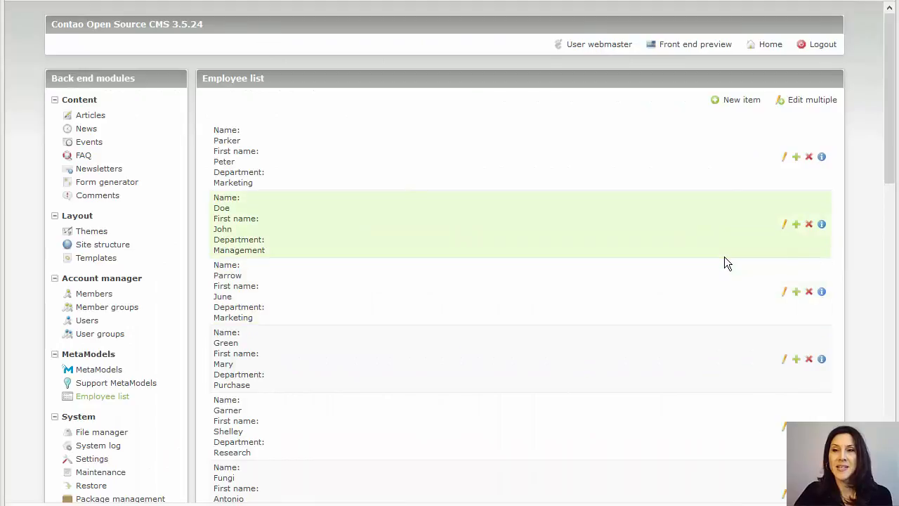
pyautogui.moveTo(887, 175)
pyautogui.mouseDown()
pyautogui.moveTo(852, 349)
pyautogui.moveTo(845, 490)
pyautogui.moveTo(845, 456)
pyautogui.moveTo(887, 409)
pyautogui.moveTo(887, 186)
pyautogui.mouseUp()
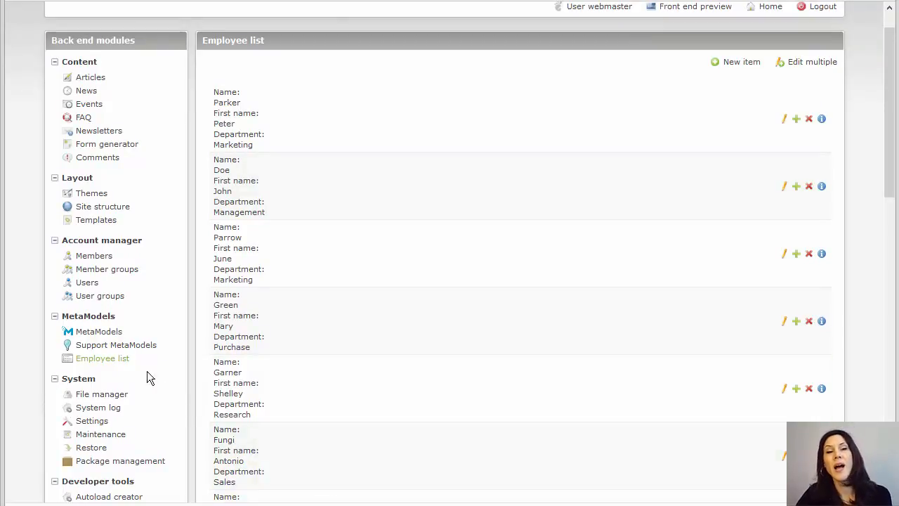
# - Turn on column based layout for the Employee list Input screen, then reopen Employee list
pyautogui.click(103, 334)
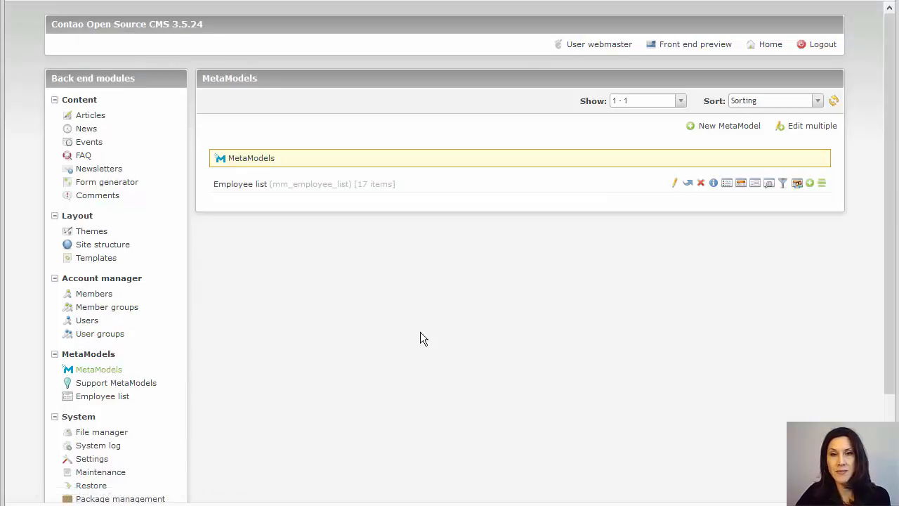
pyautogui.click(756, 185)
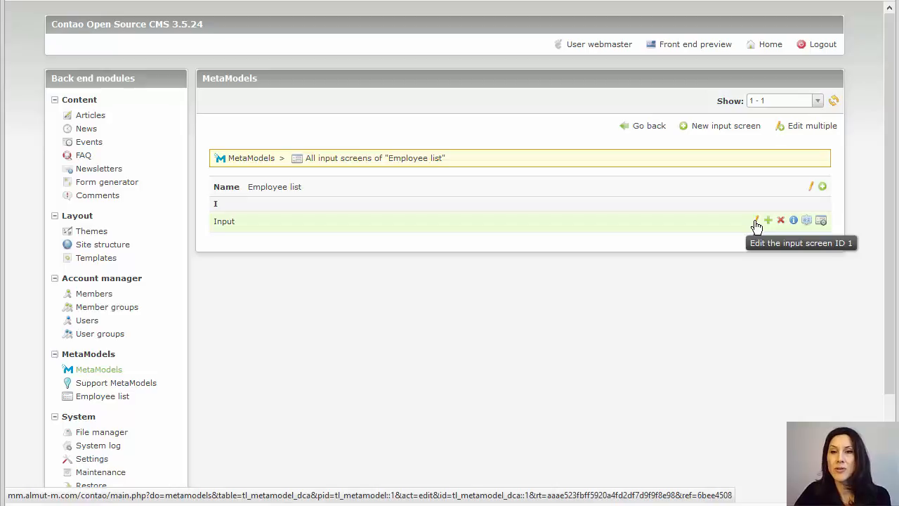
pyautogui.click(756, 222)
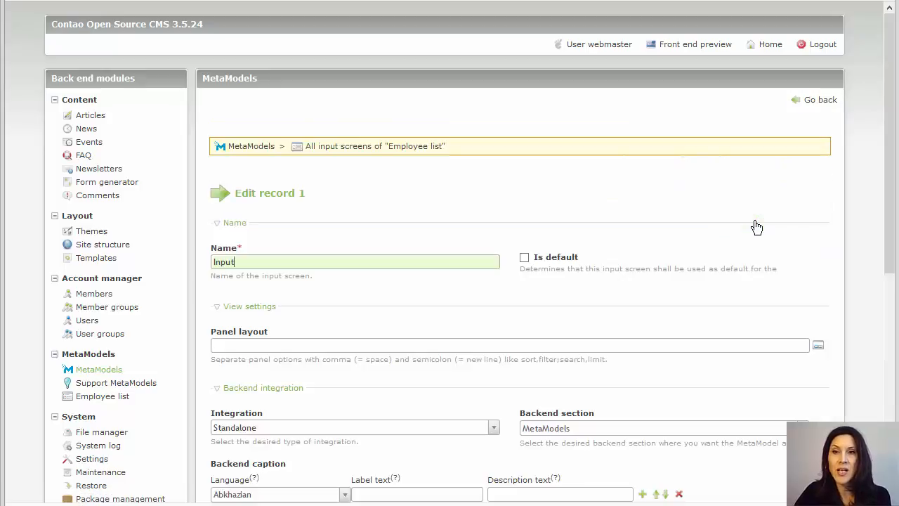
pyautogui.scroll(-3, 666, 303)
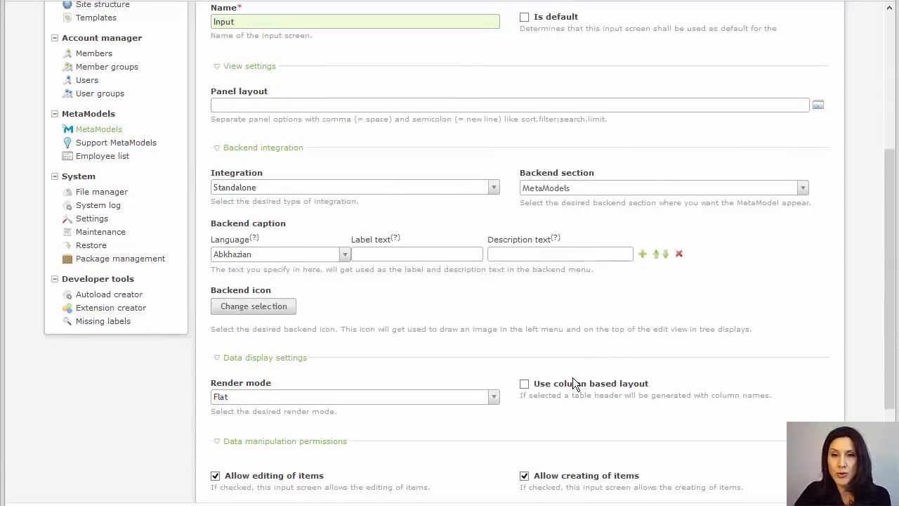
pyautogui.click(524, 386)
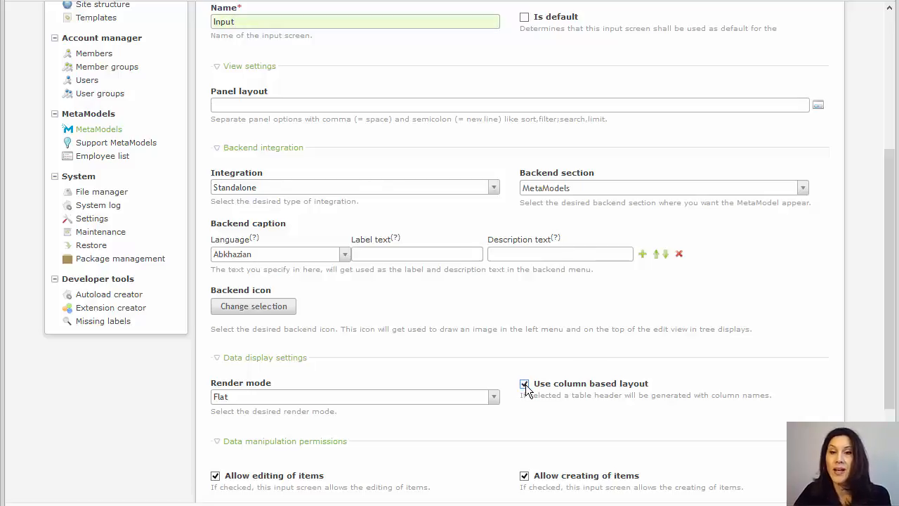
pyautogui.scroll(-2, 525, 387)
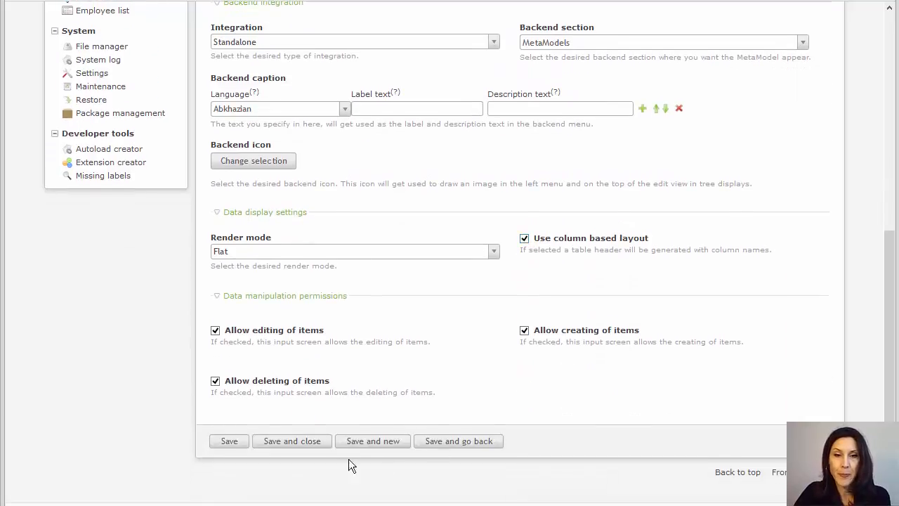
pyautogui.click(305, 444)
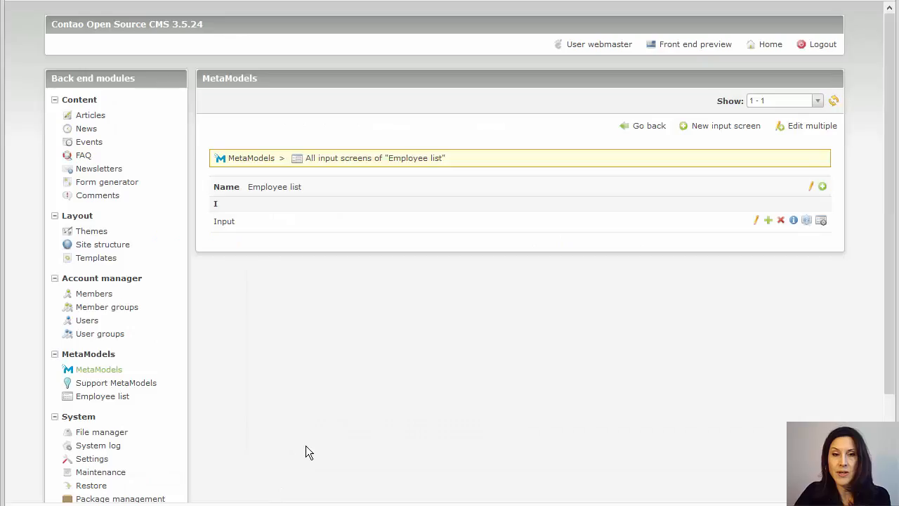
pyautogui.click(115, 402)
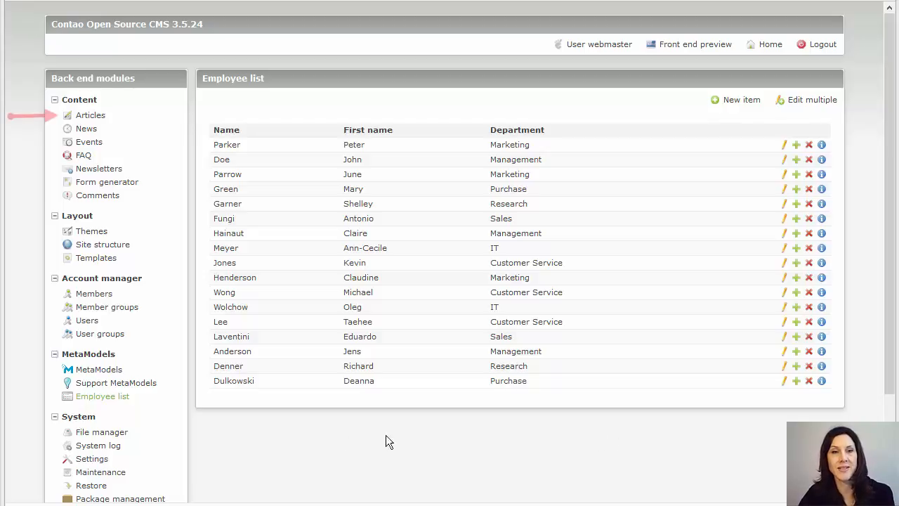
# - Add a new content element to the Home article
pyautogui.click(92, 122)
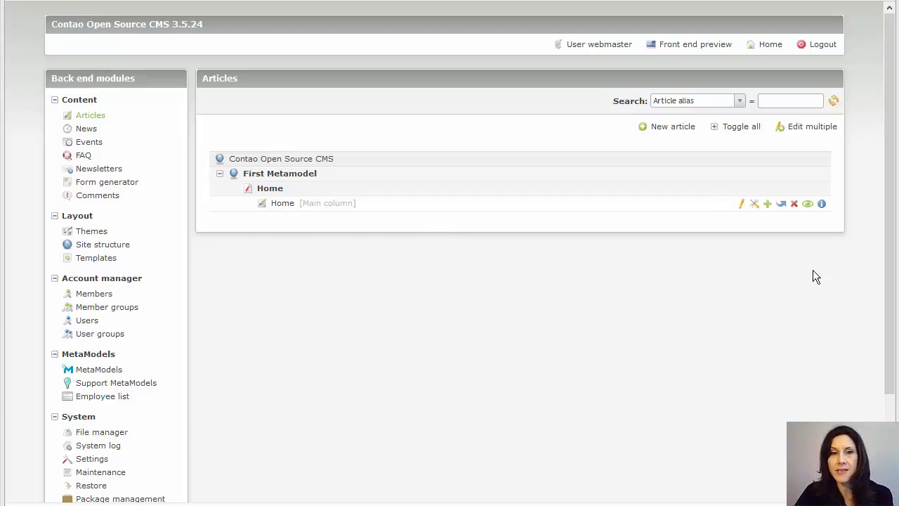
pyautogui.click(742, 211)
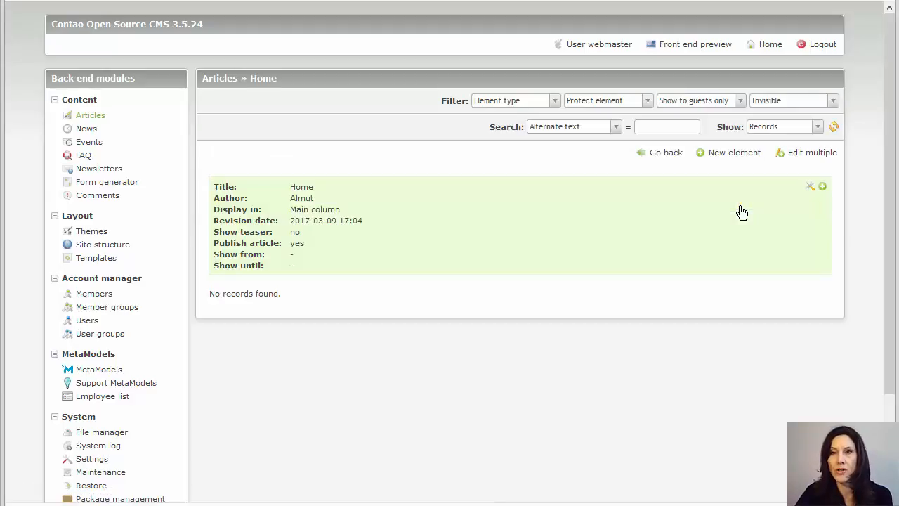
pyautogui.click(823, 188)
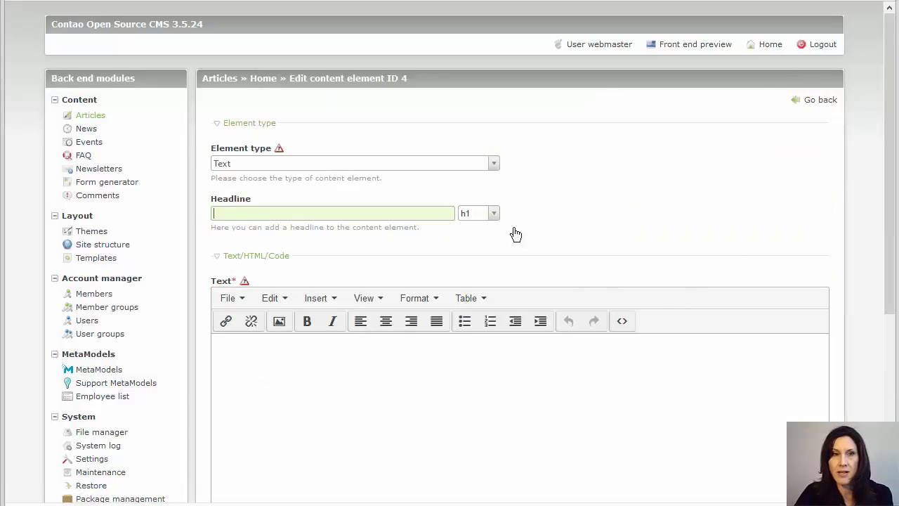
# - Make the element a MetaModel list headed 'Our employees' listing the Employee list MetaModel
pyautogui.click(436, 167)
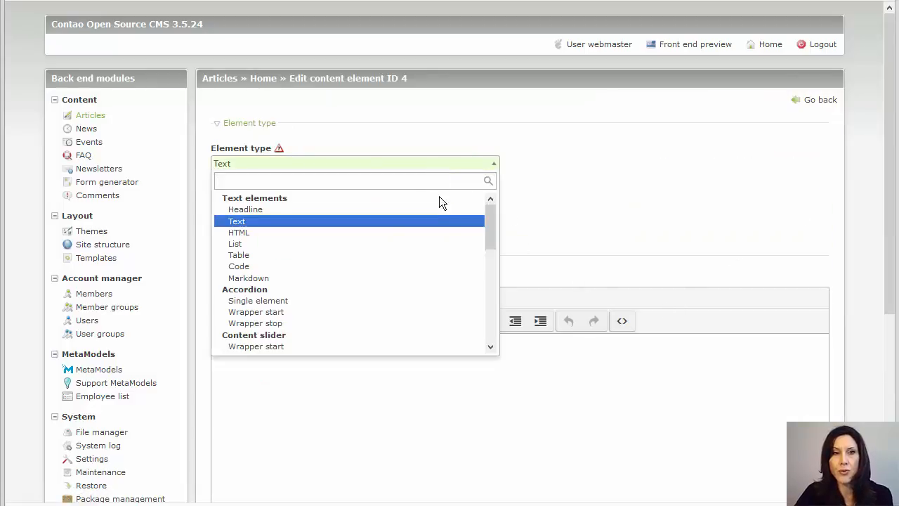
pyautogui.moveTo(490, 223); pyautogui.dragTo(498, 337)
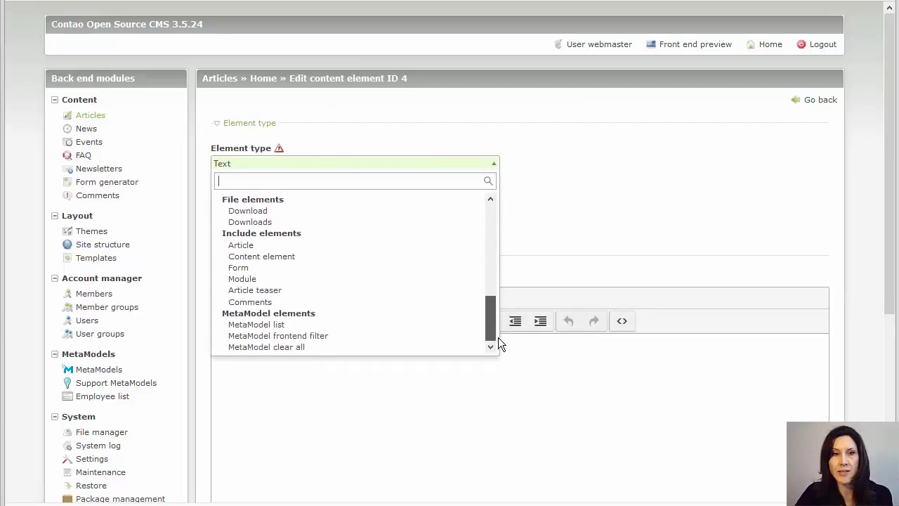
pyautogui.click(265, 327)
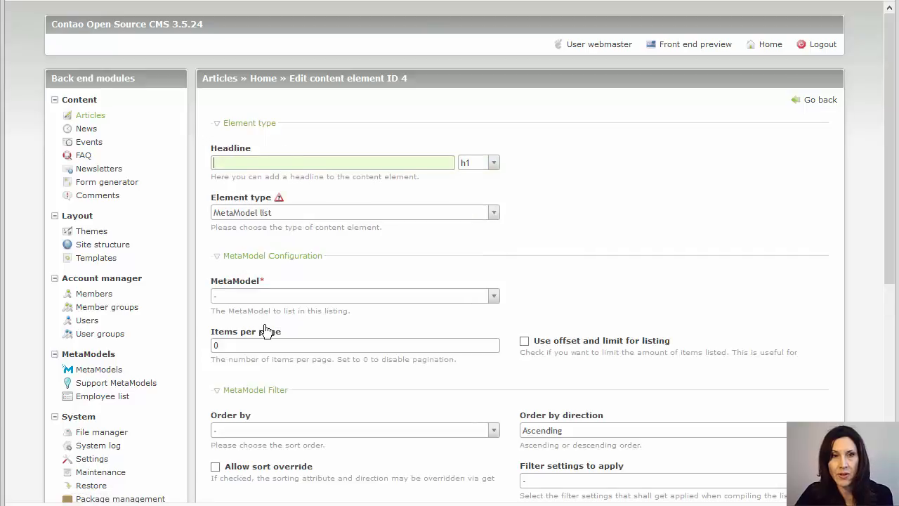
pyautogui.scroll(-2, 353, 262)
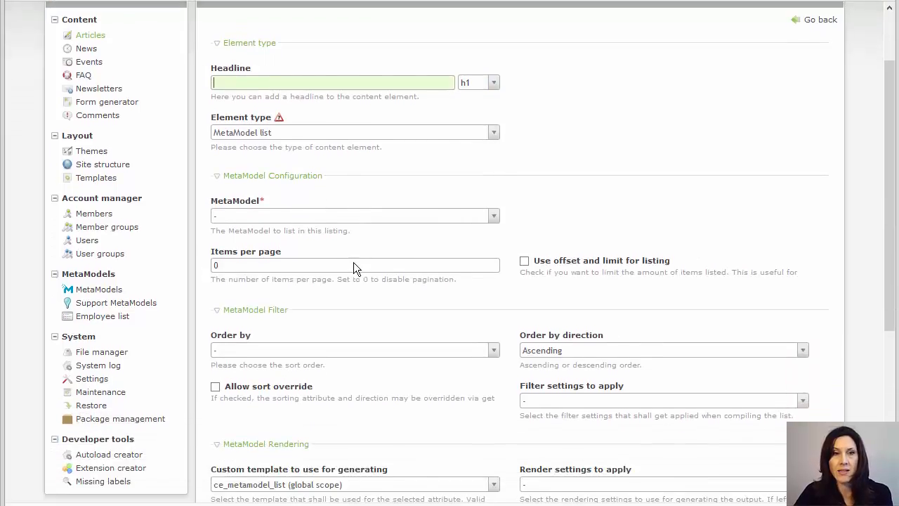
pyautogui.click(283, 85)
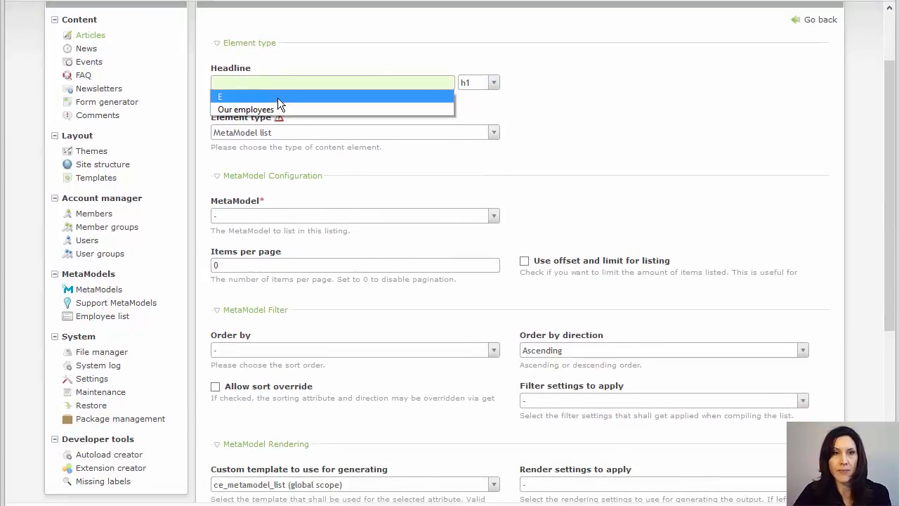
pyautogui.click(273, 110)
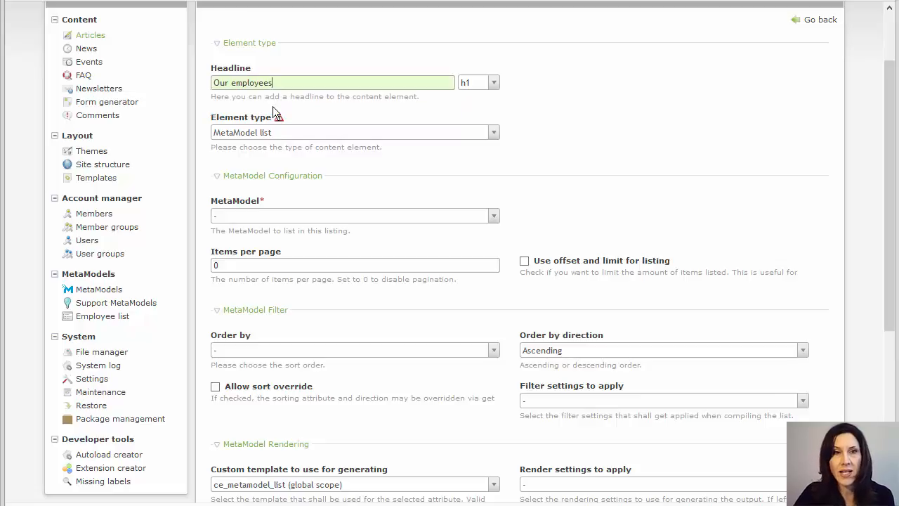
pyautogui.click(312, 223)
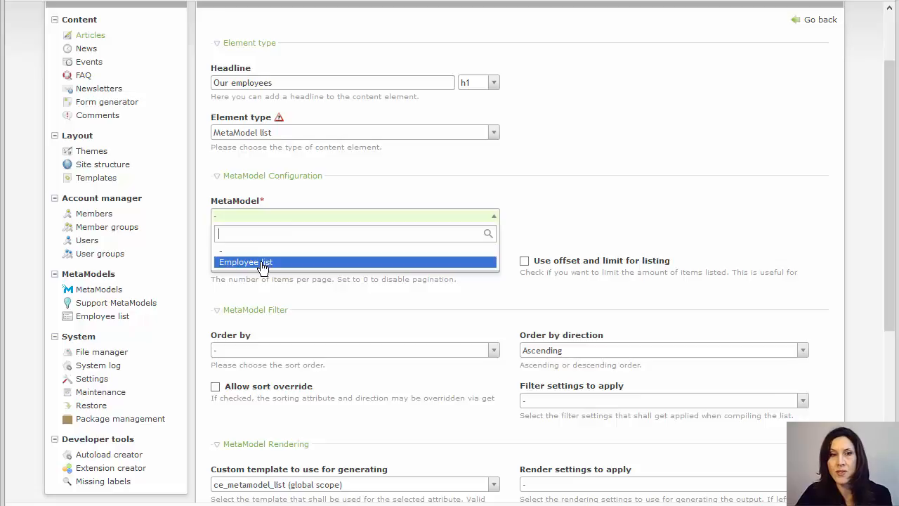
pyautogui.click(262, 264)
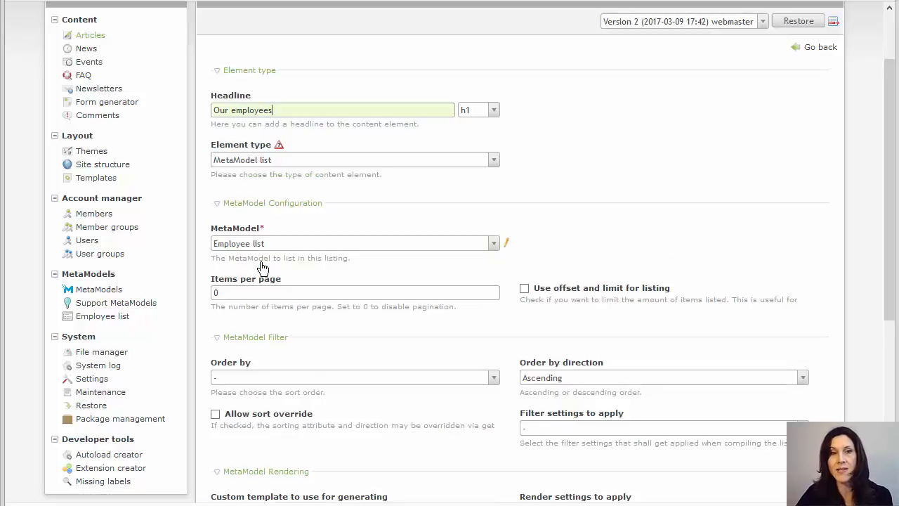
# - Sort the list by Name, apply the FE list render setting, and save
pyautogui.scroll(-2, 320, 292)
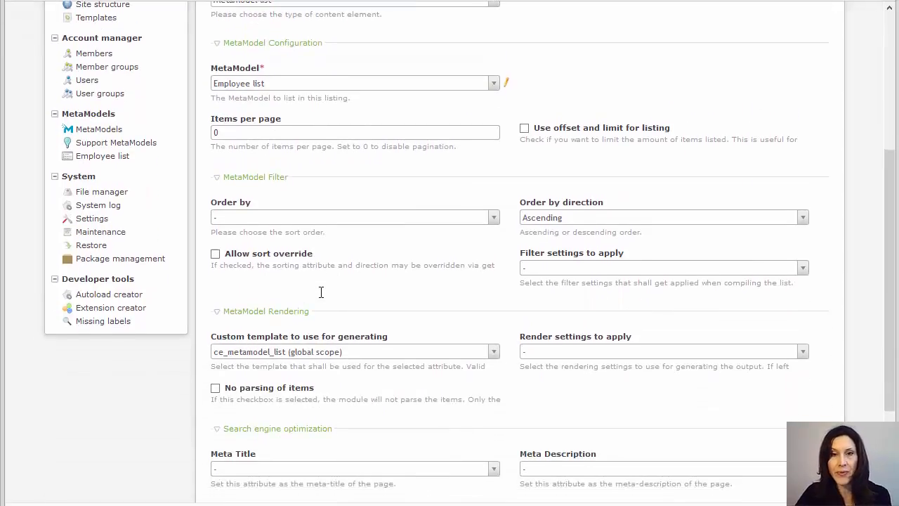
pyautogui.scroll(-1, 319, 292)
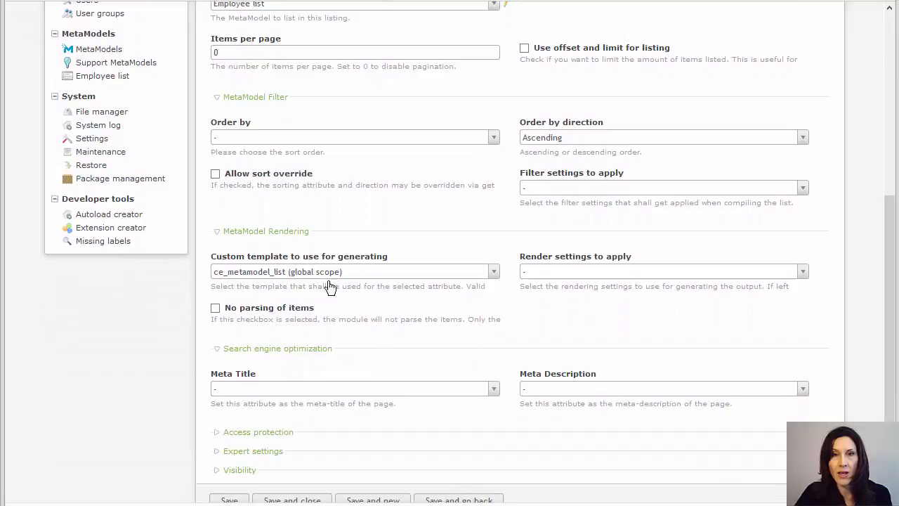
pyautogui.click(333, 142)
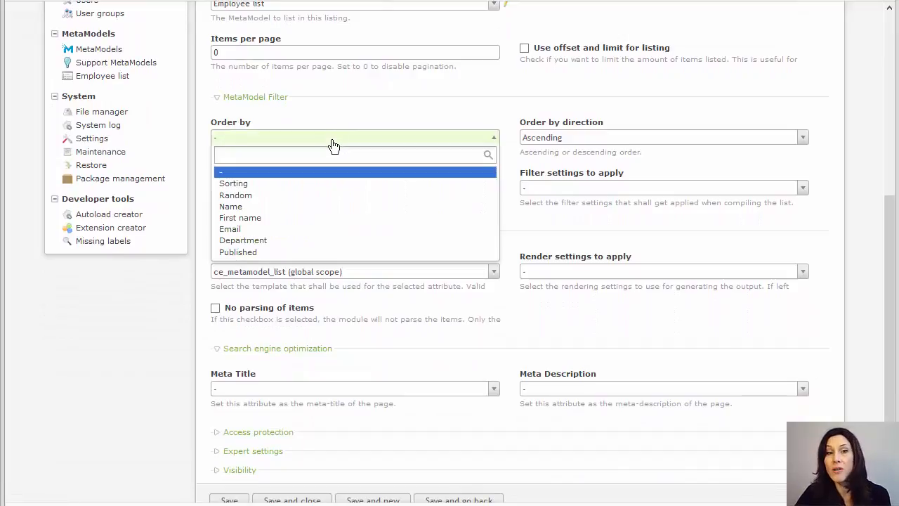
pyautogui.click(293, 213)
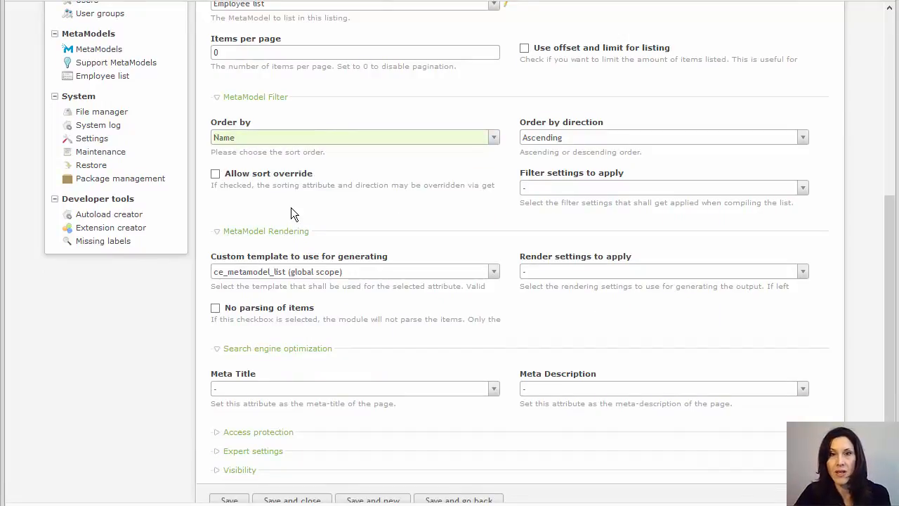
pyautogui.click(580, 273)
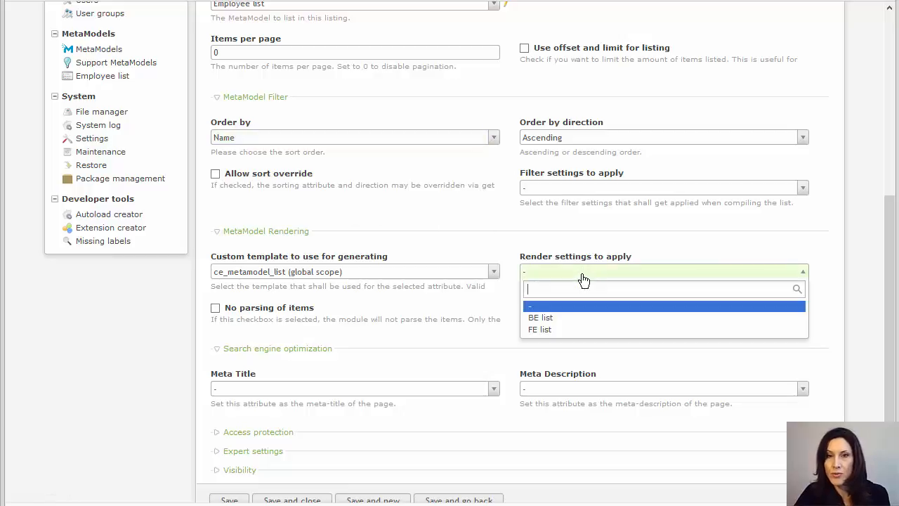
pyautogui.click(563, 330)
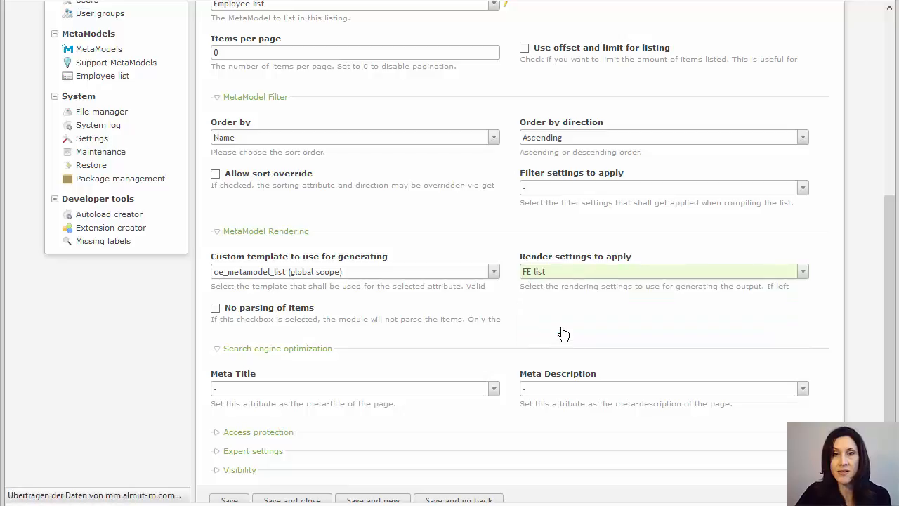
pyautogui.scroll(-2, 559, 328)
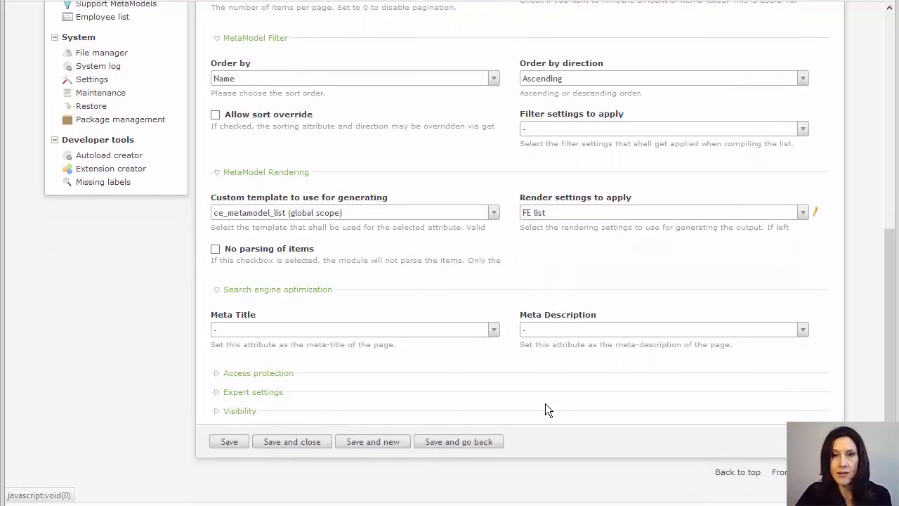
pyautogui.click(307, 450)
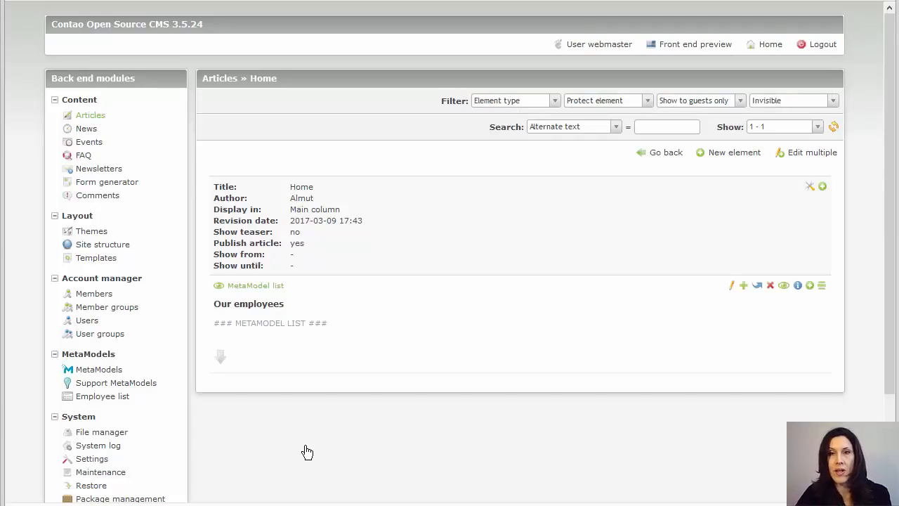
# - Preview the employee list on the front end
pyautogui.click(681, 46)
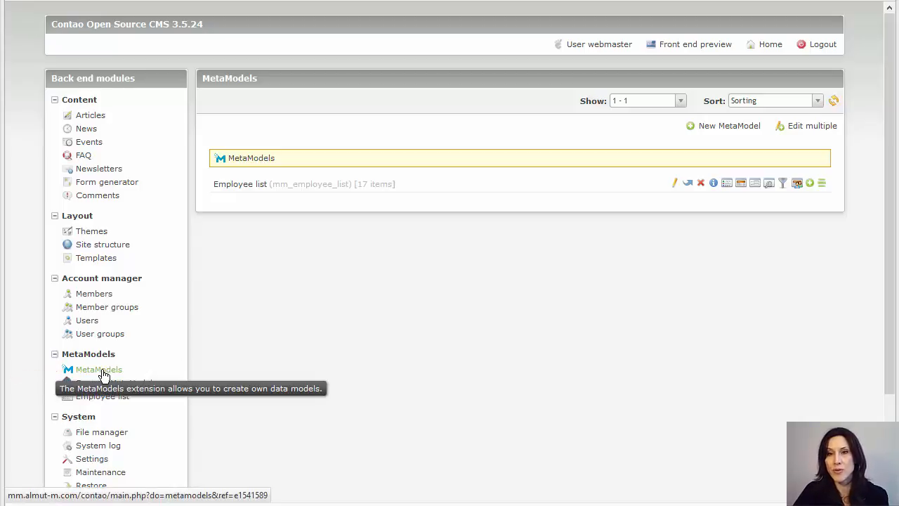
# - Add a filter named 'Published' to Employee list and open its settings
pyautogui.click(784, 184)
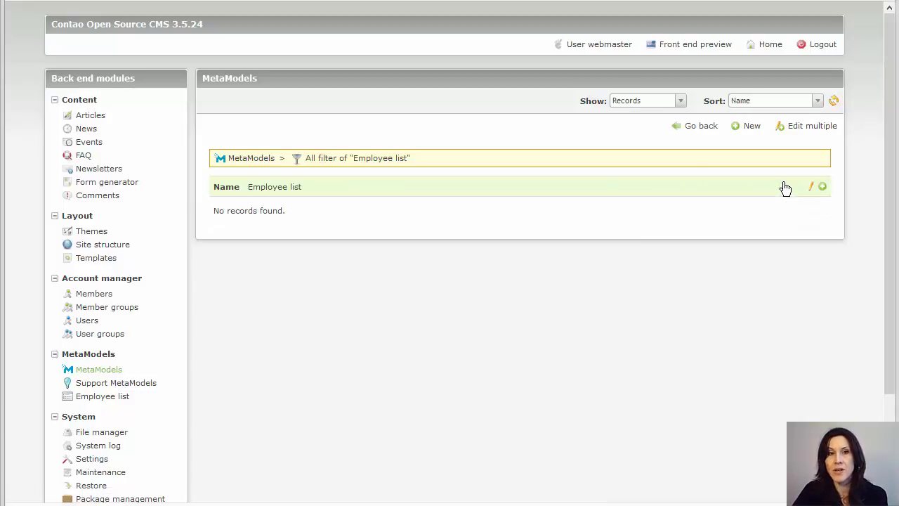
pyautogui.click(757, 130)
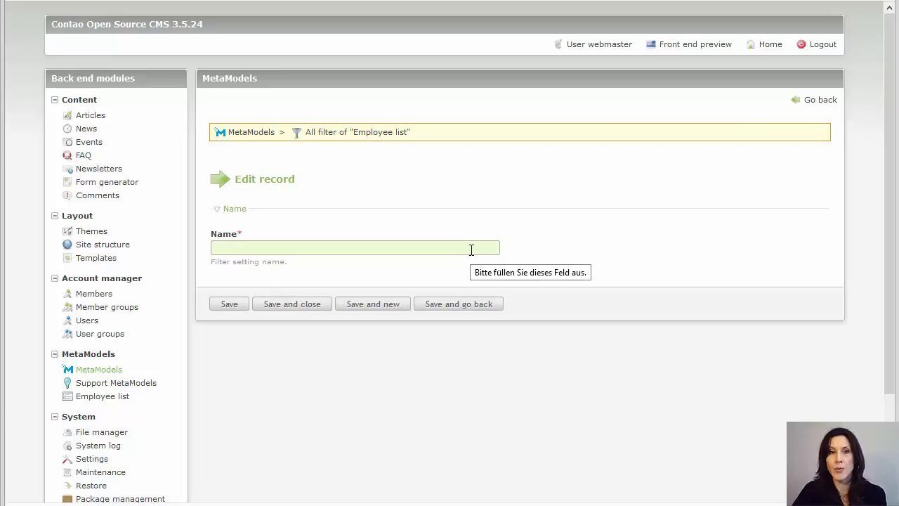
pyautogui.write('Pu')
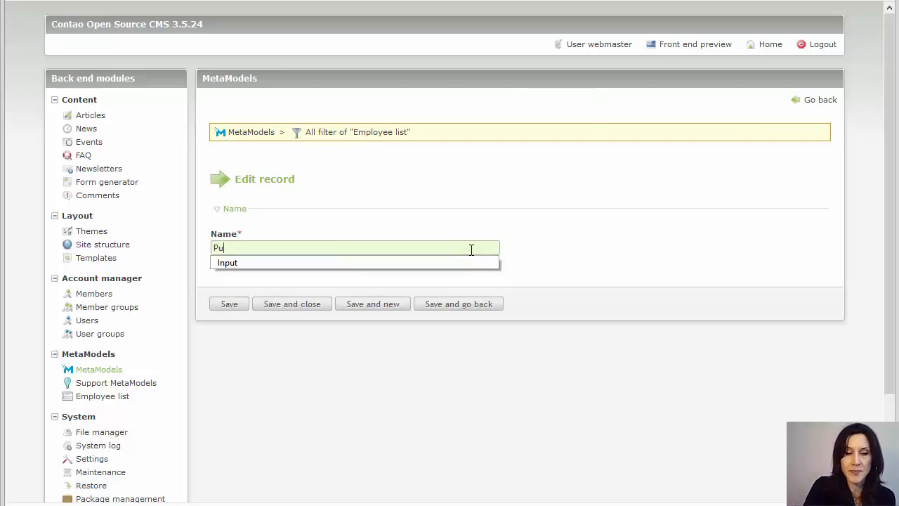
pyautogui.write('blished')
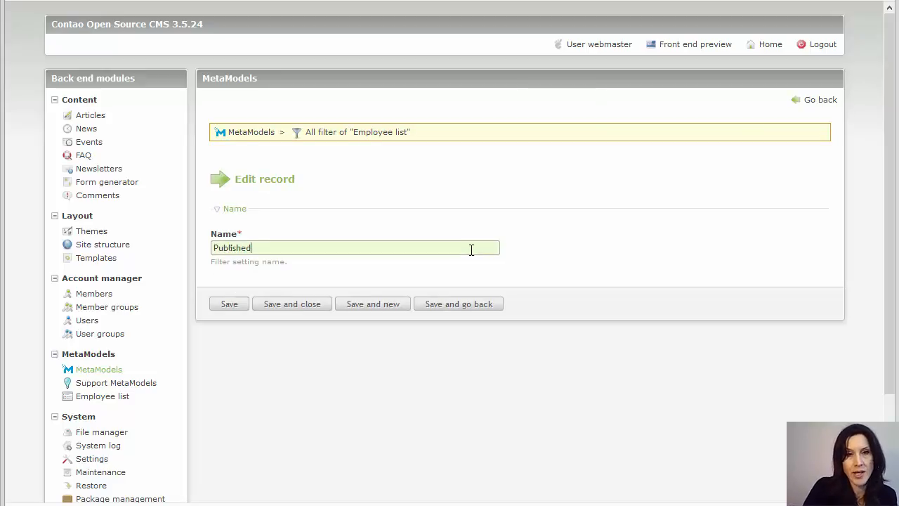
pyautogui.click(305, 307)
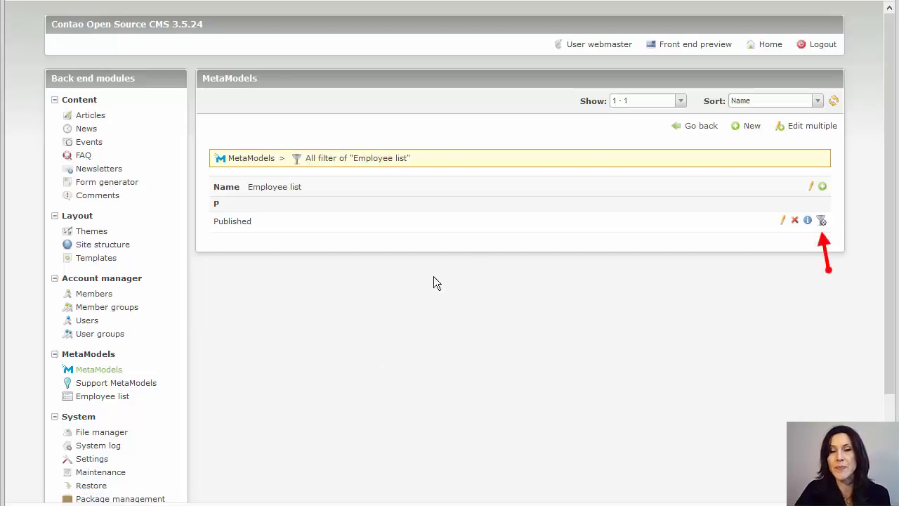
pyautogui.click(821, 221)
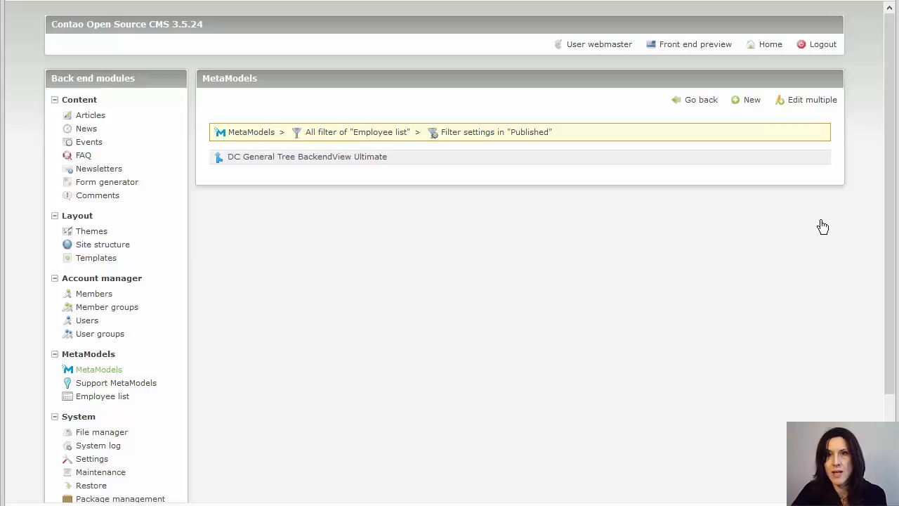
# - Create an enabled top-level filter setting of type Published state
pyautogui.click(752, 102)
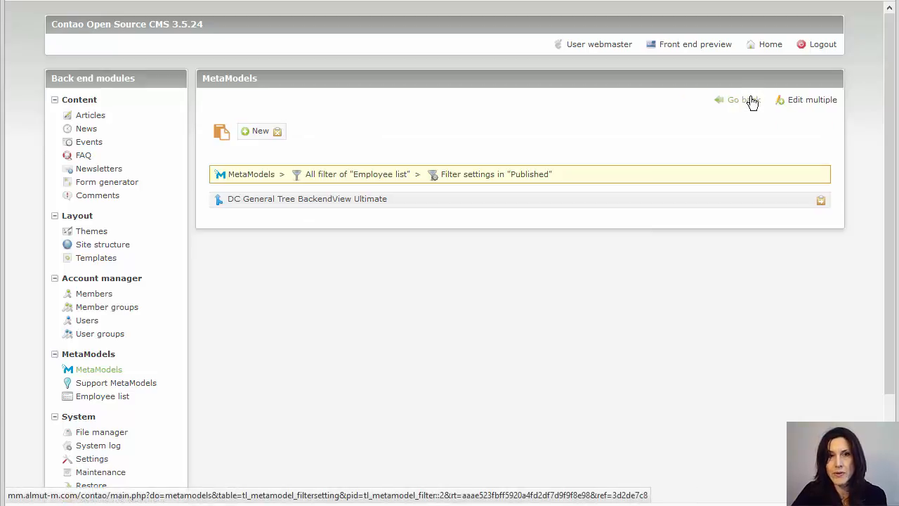
pyautogui.click(821, 205)
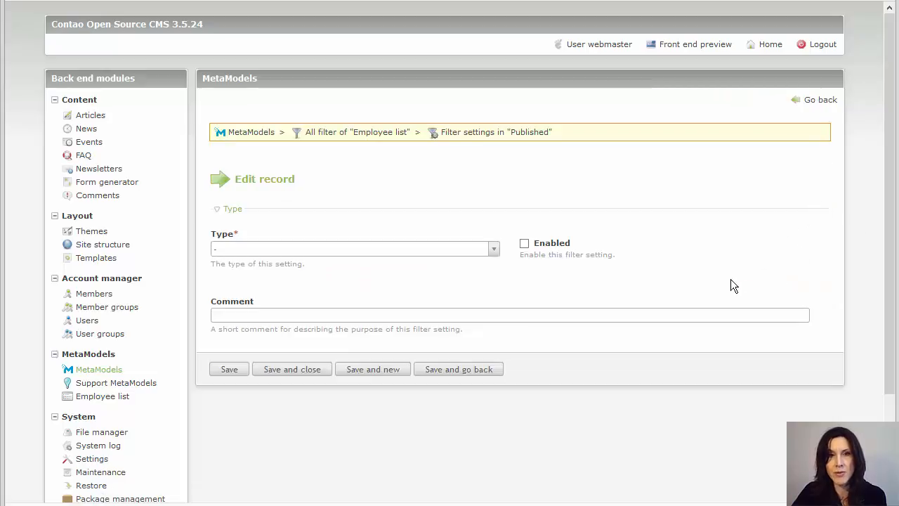
pyautogui.click(456, 251)
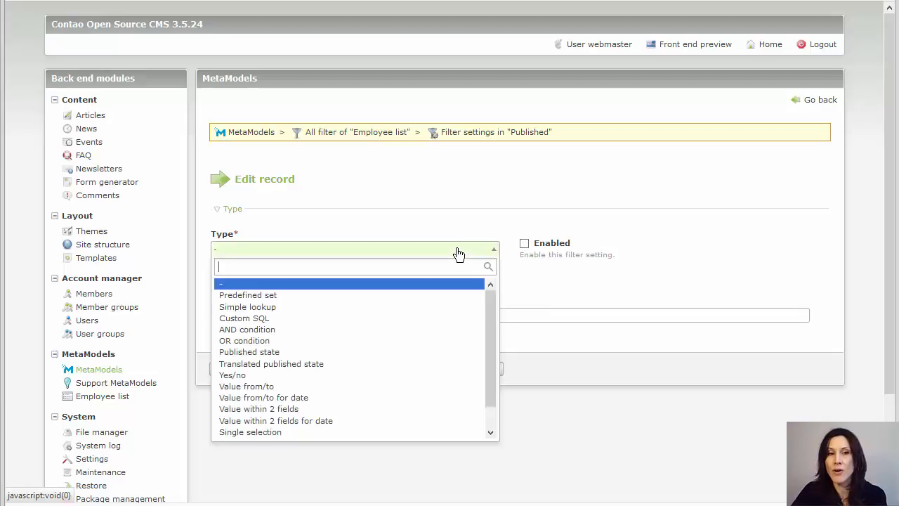
pyautogui.click(416, 352)
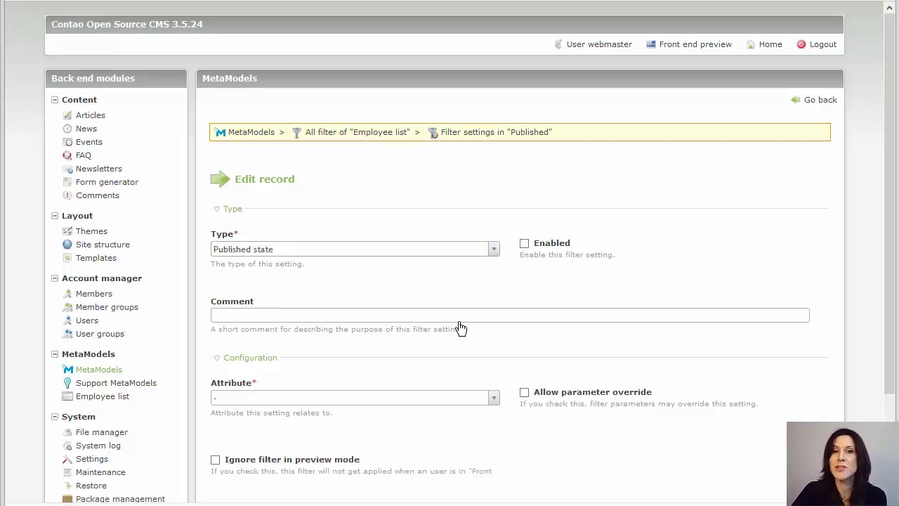
pyautogui.scroll(-3, 671, 271)
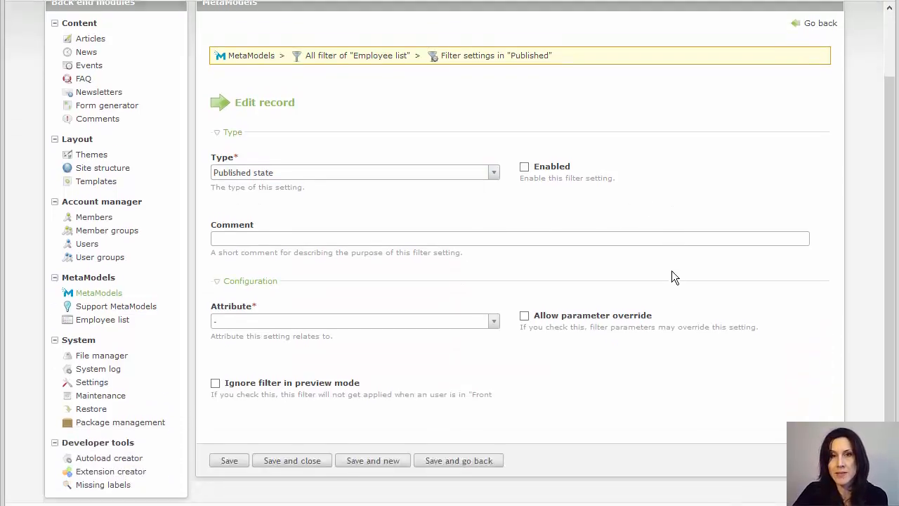
pyautogui.click(526, 128)
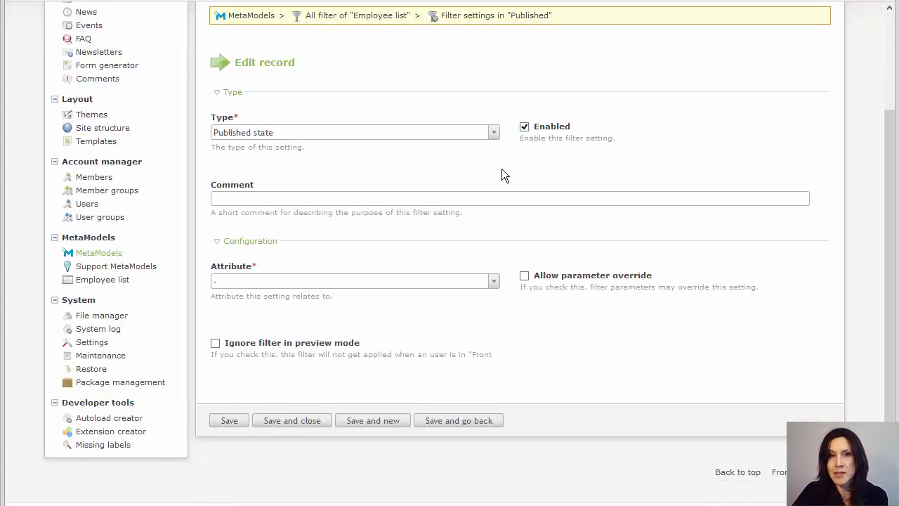
# - Comment it 'Show only published items', filter on the Published attribute, and save
pyautogui.click(473, 200)
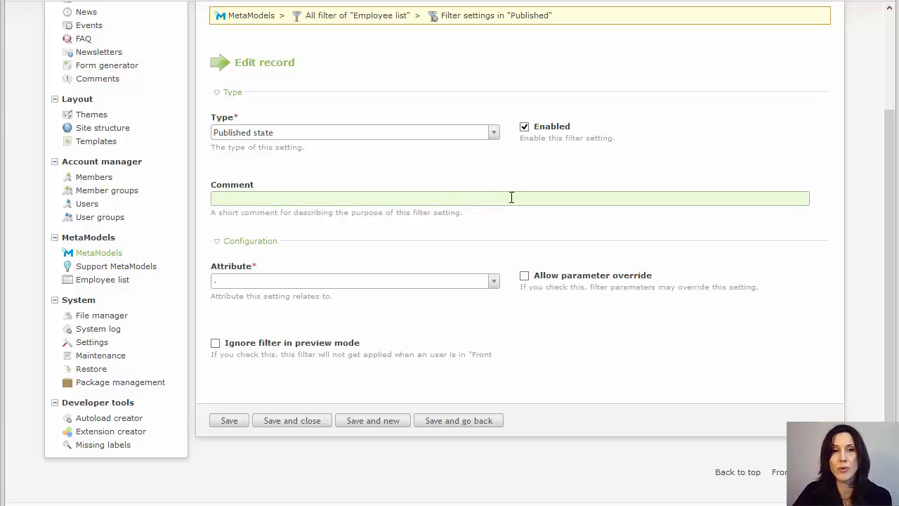
pyautogui.write('S')
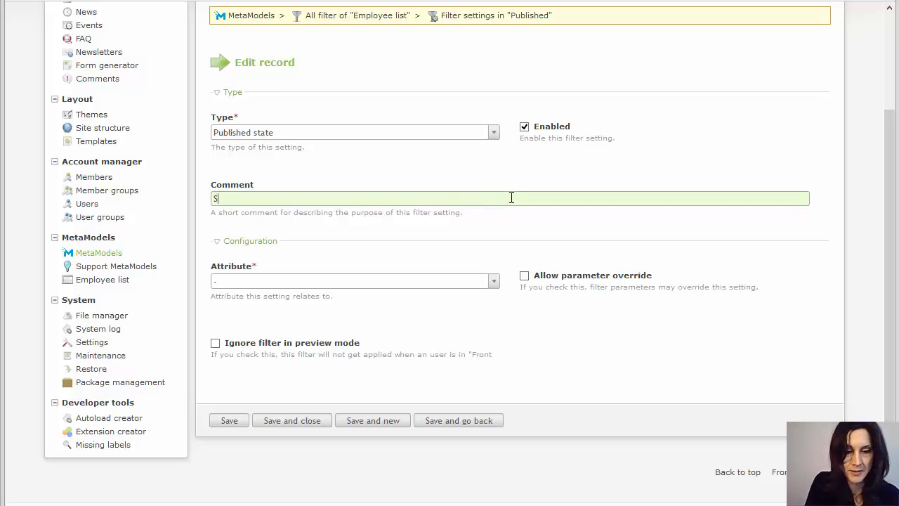
pyautogui.write('how only ')
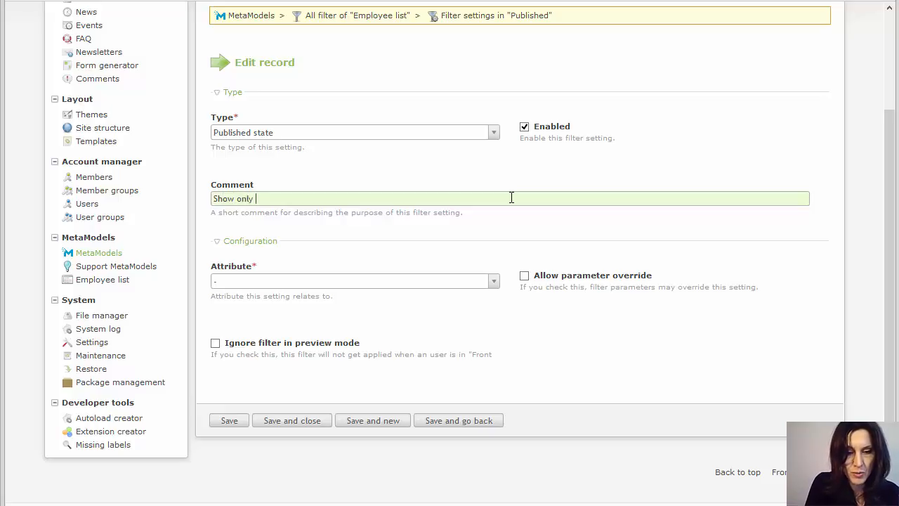
pyautogui.write('published')
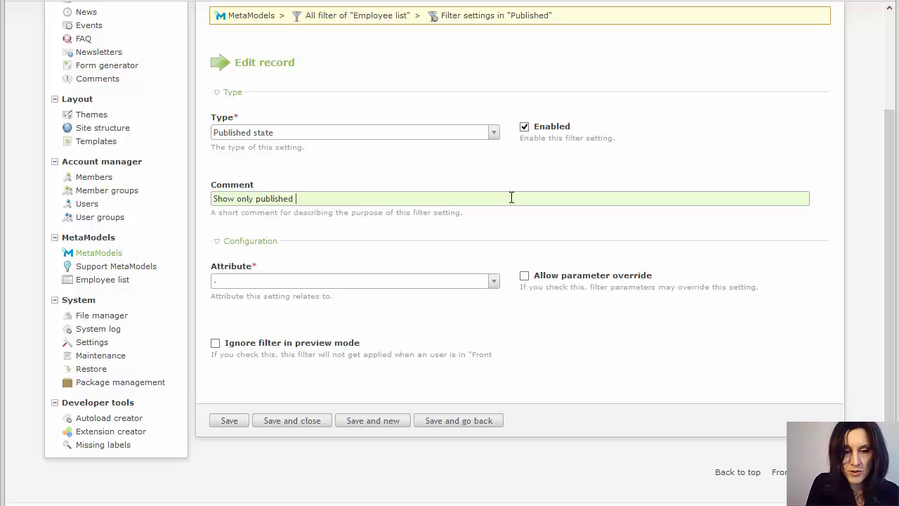
pyautogui.write(' i')
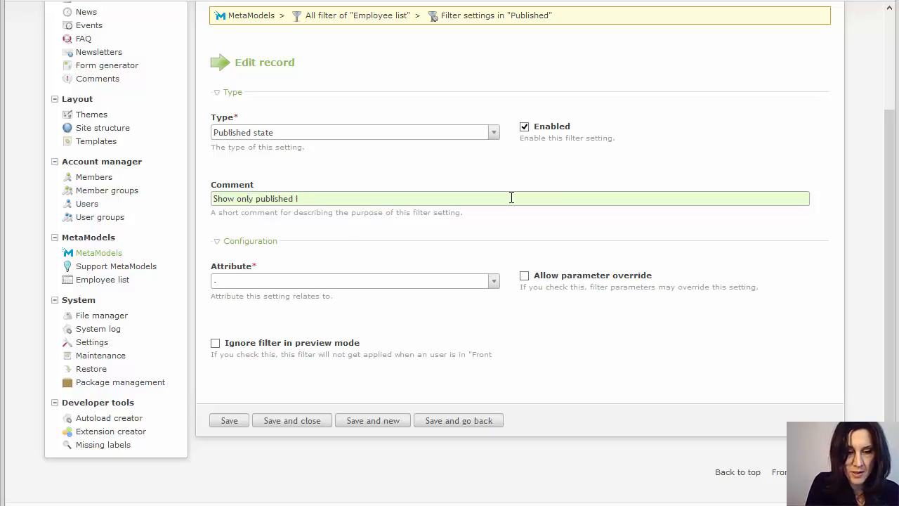
pyautogui.write('tems')
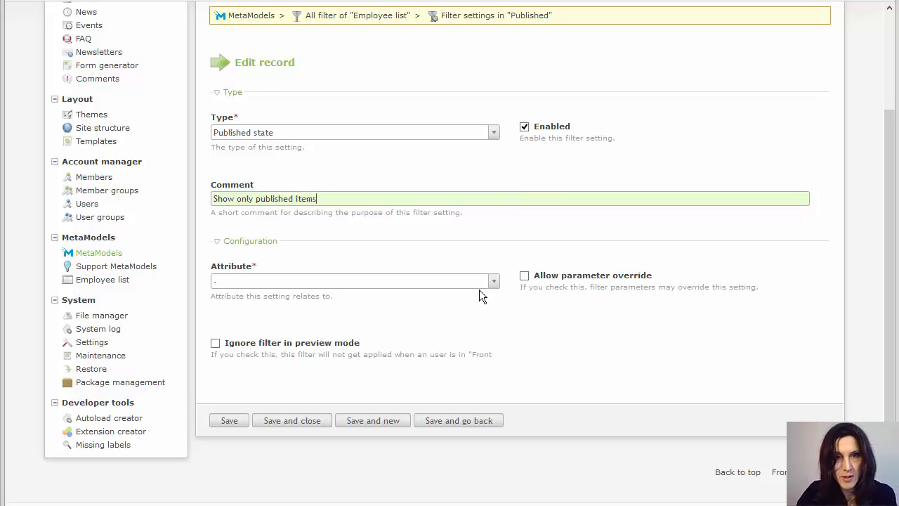
pyautogui.click(469, 281)
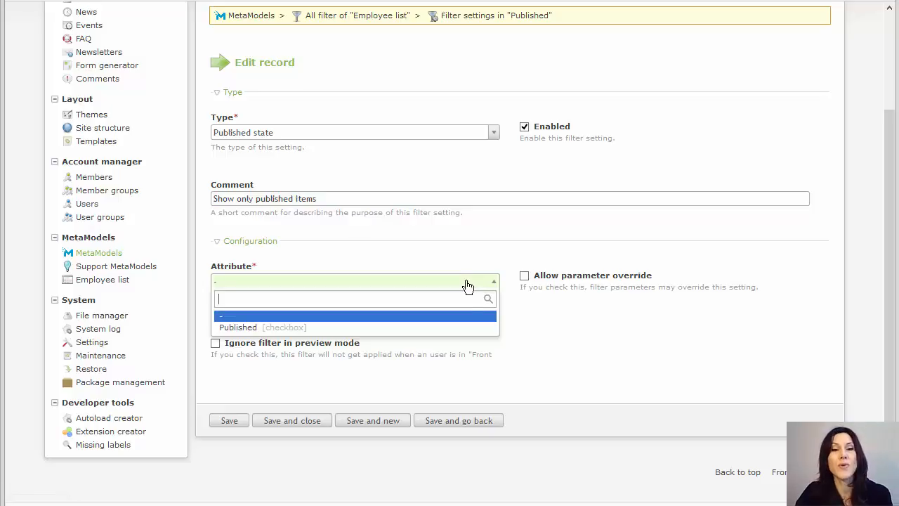
pyautogui.click(300, 327)
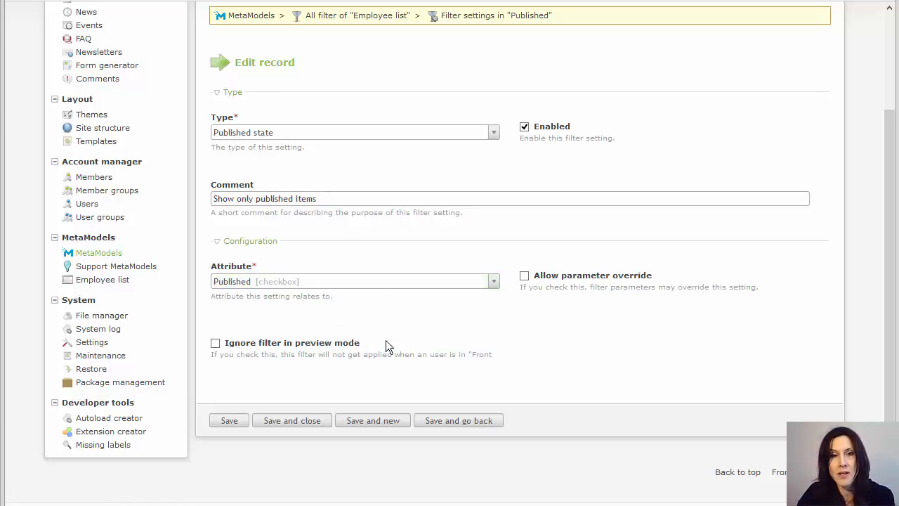
pyautogui.click(316, 424)
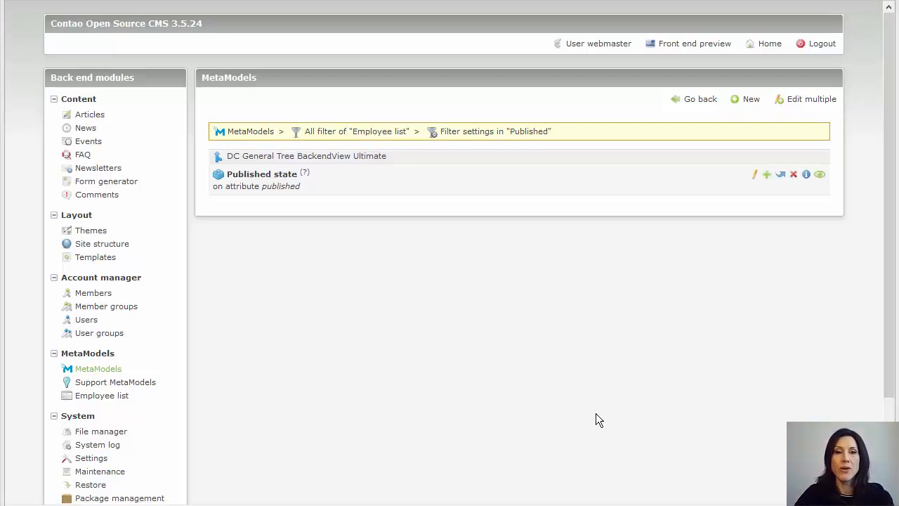
# - Set the Our employees list element in the Home article to the Published filter and save
pyautogui.click(102, 119)
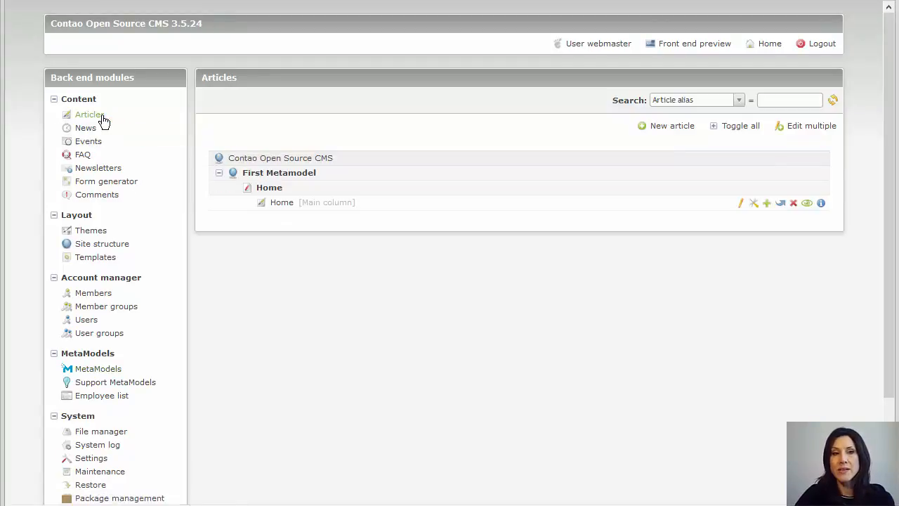
pyautogui.click(741, 205)
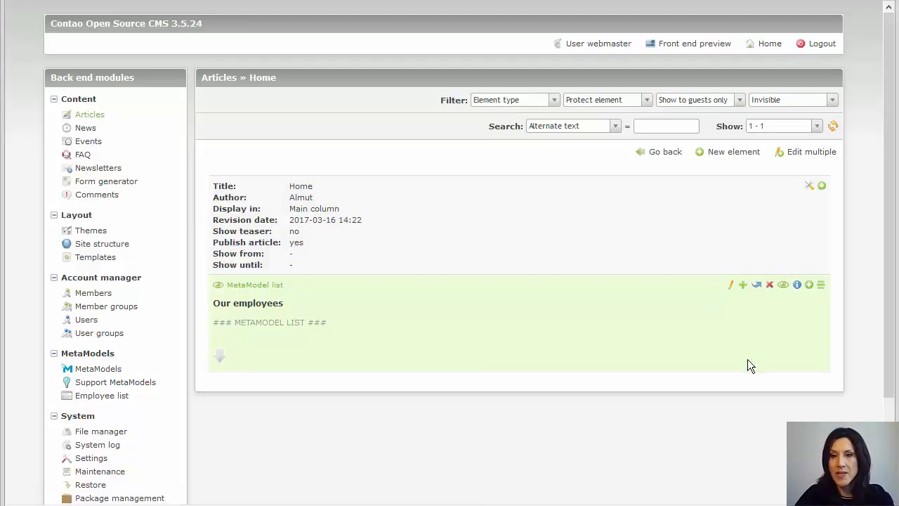
pyautogui.click(730, 288)
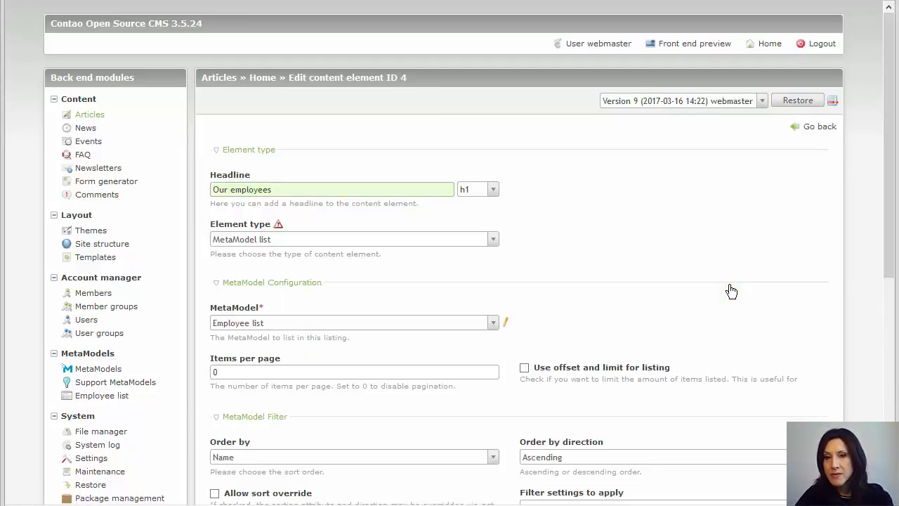
pyautogui.scroll(-5, 721, 300)
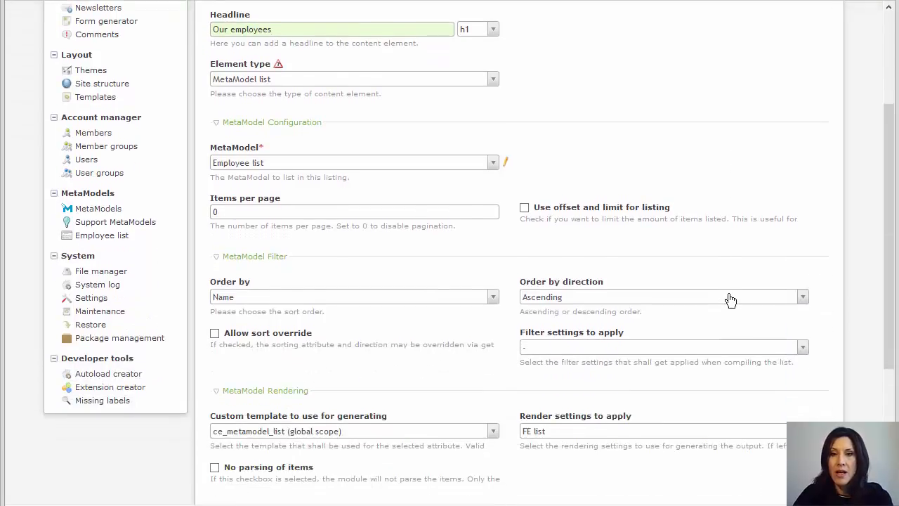
pyautogui.scroll(-2, 731, 298)
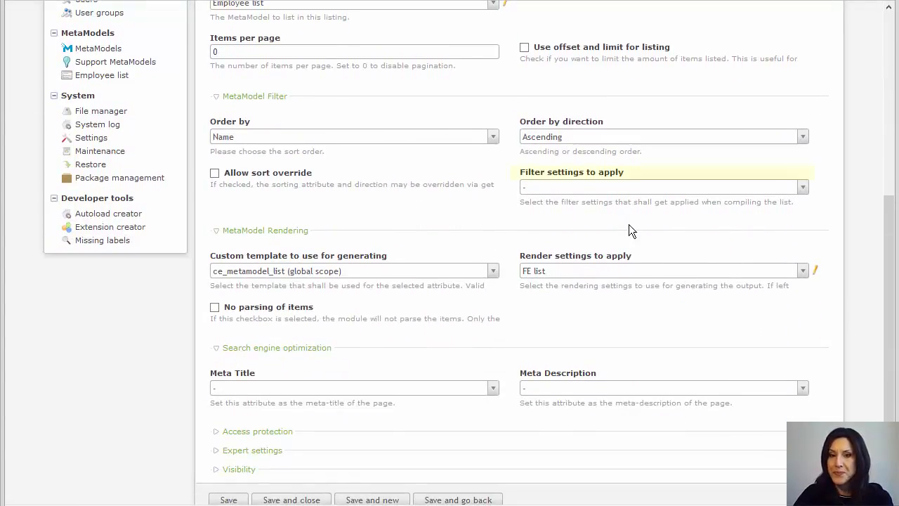
pyautogui.click(618, 187)
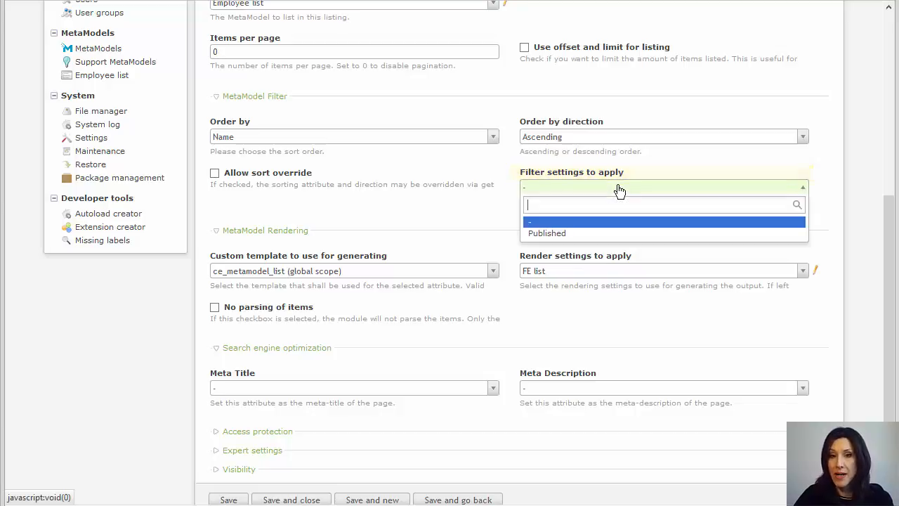
pyautogui.click(560, 239)
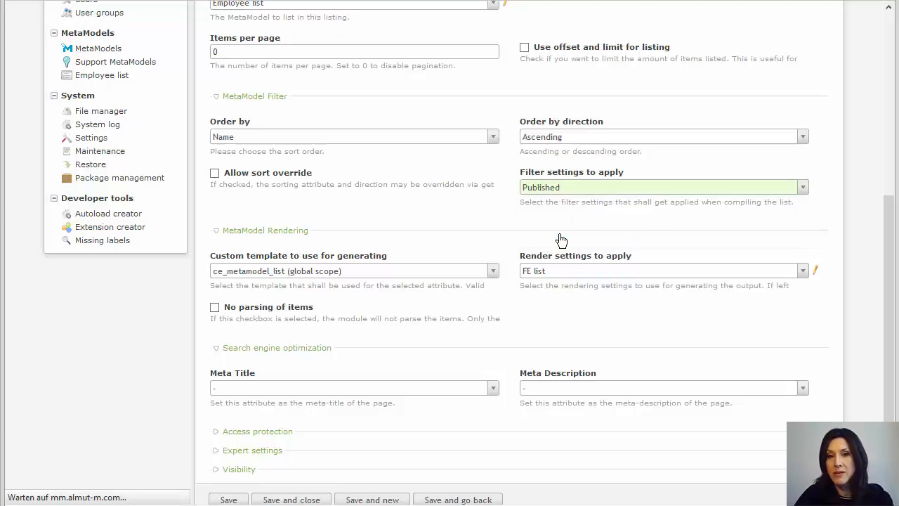
pyautogui.scroll(-3, 533, 253)
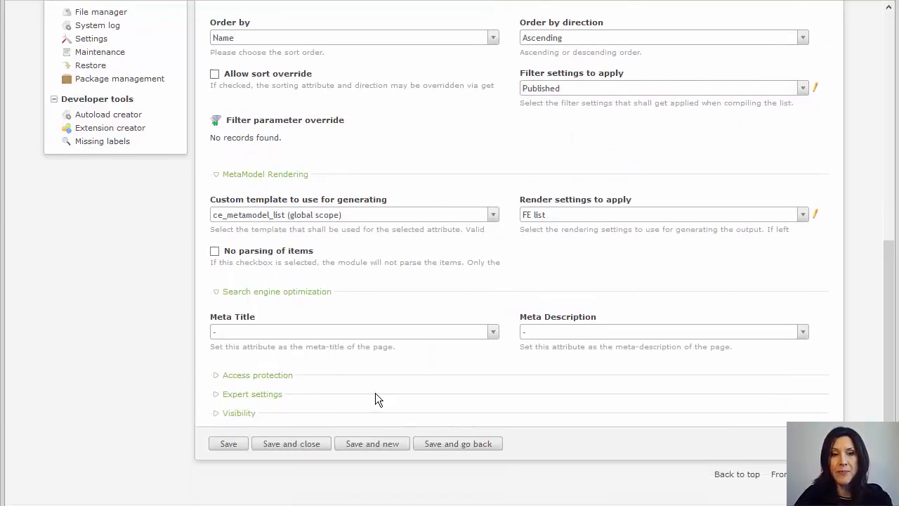
pyautogui.click(282, 448)
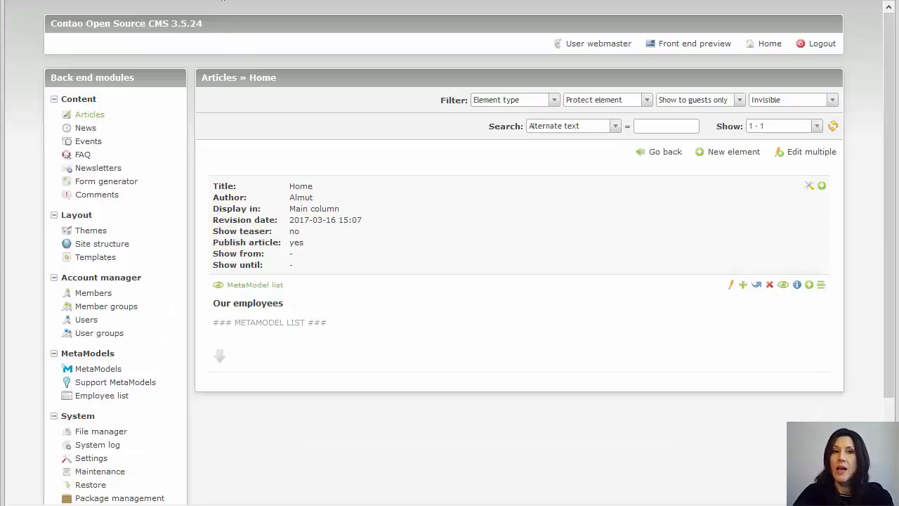
pyautogui.hotkey('ctrl', 'Tab')
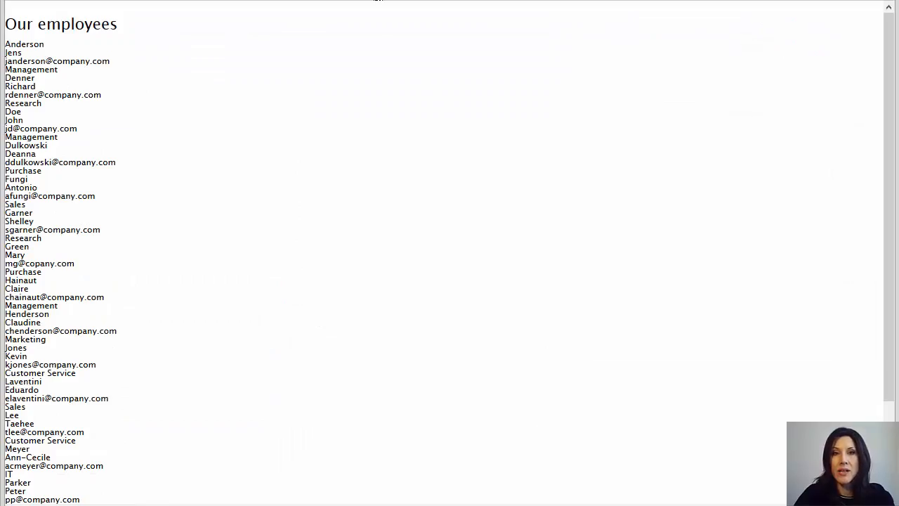
pyautogui.press('F5')
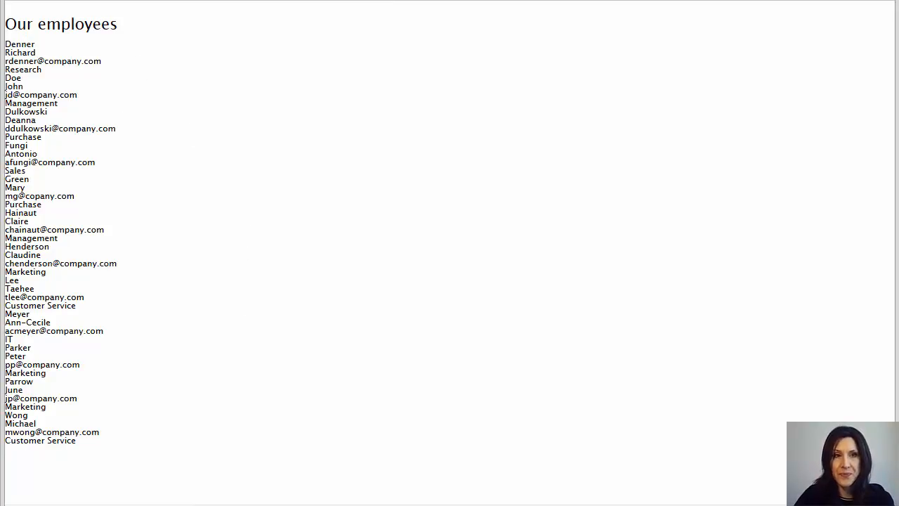
pyautogui.click(202, 0)
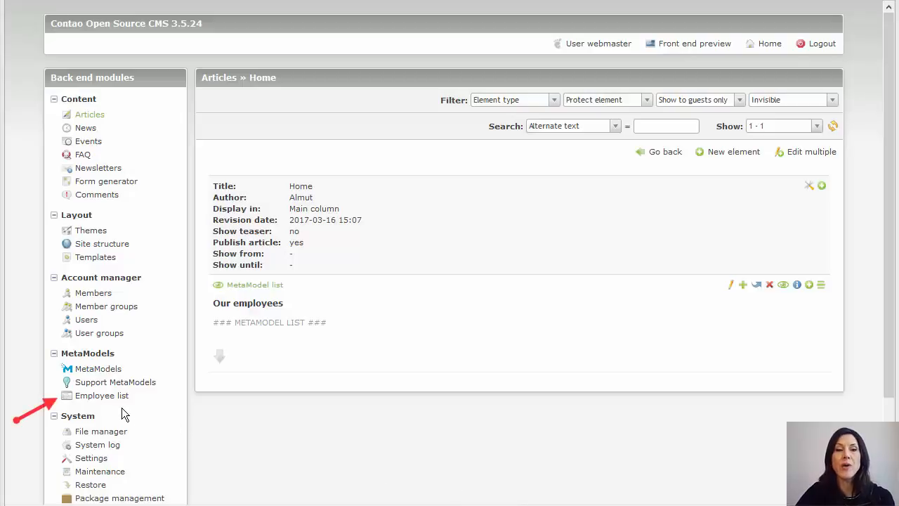
# - Review the Employee list records, then return to the MetaModels overview showing its 17 items
pyautogui.click(116, 401)
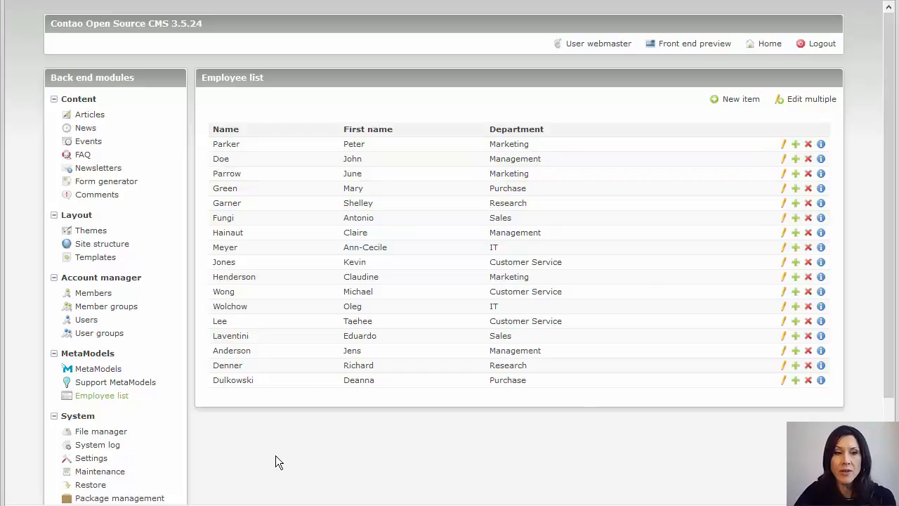
pyautogui.click(110, 377)
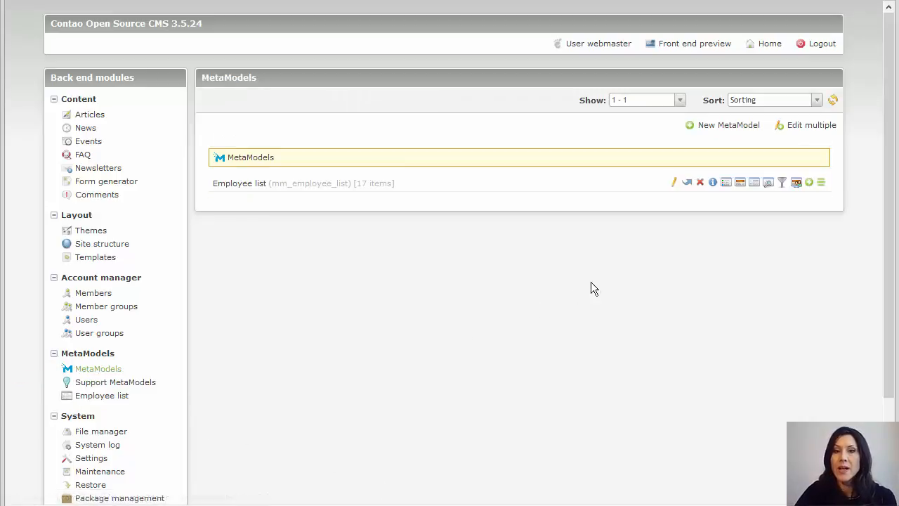
# - Enable 'Listview checkbox' on the Employee list's Published attribute and save it
pyautogui.click(727, 184)
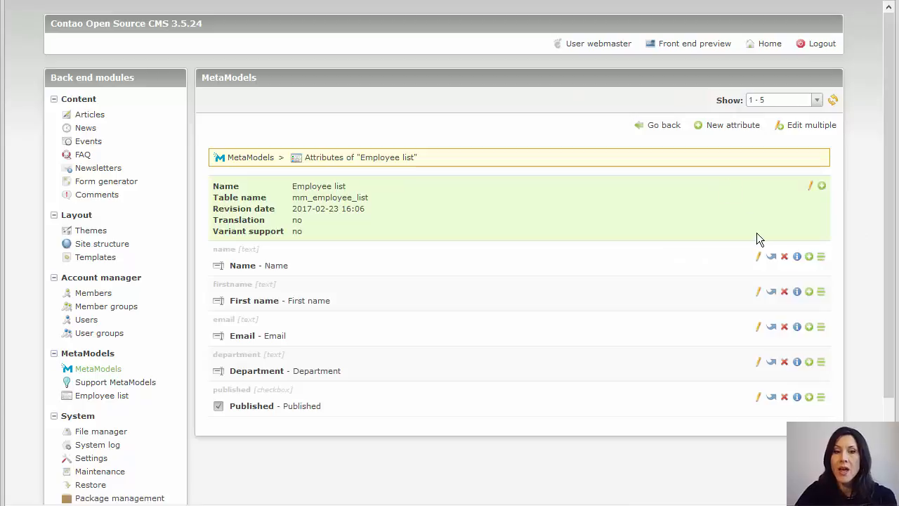
pyautogui.click(759, 399)
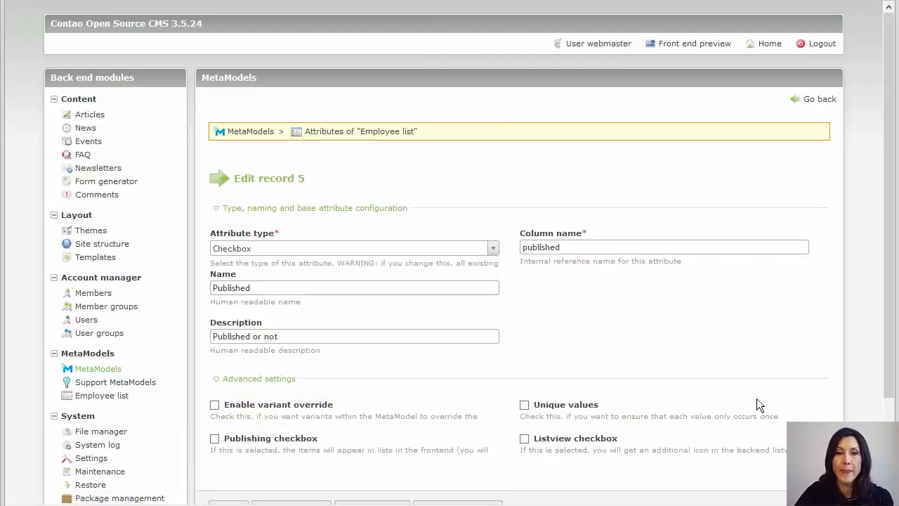
pyautogui.scroll(-3, 732, 384)
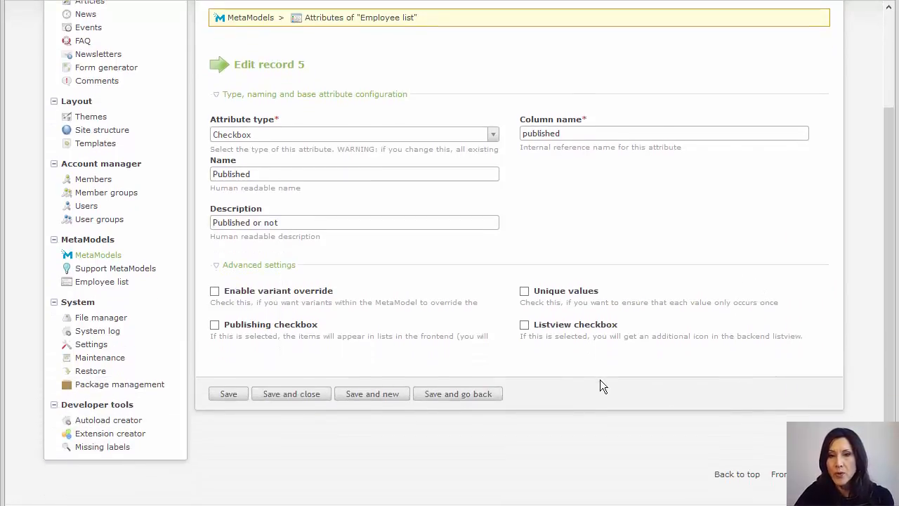
pyautogui.click(525, 326)
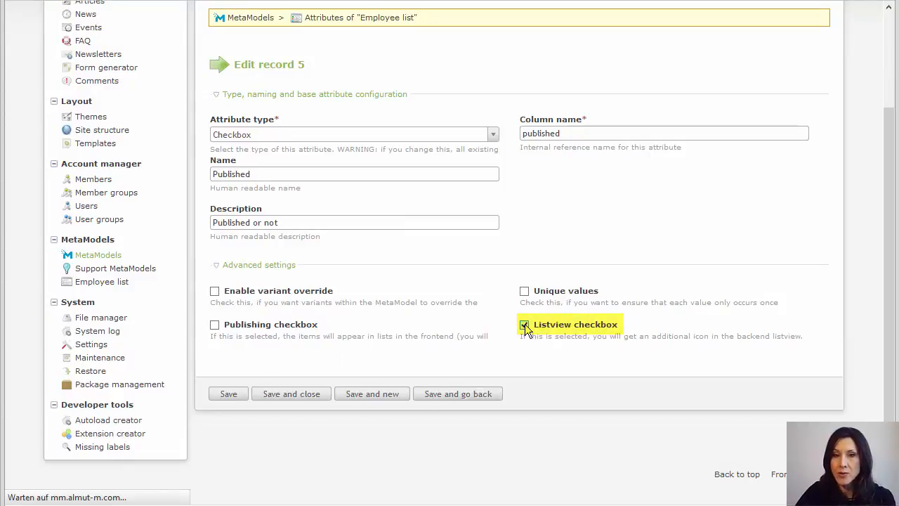
pyautogui.scroll(-3, 571, 388)
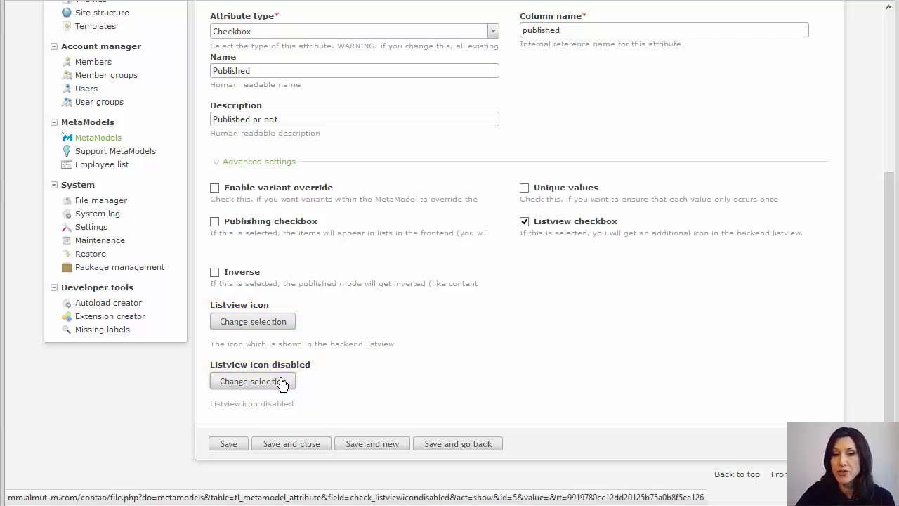
pyautogui.click(303, 444)
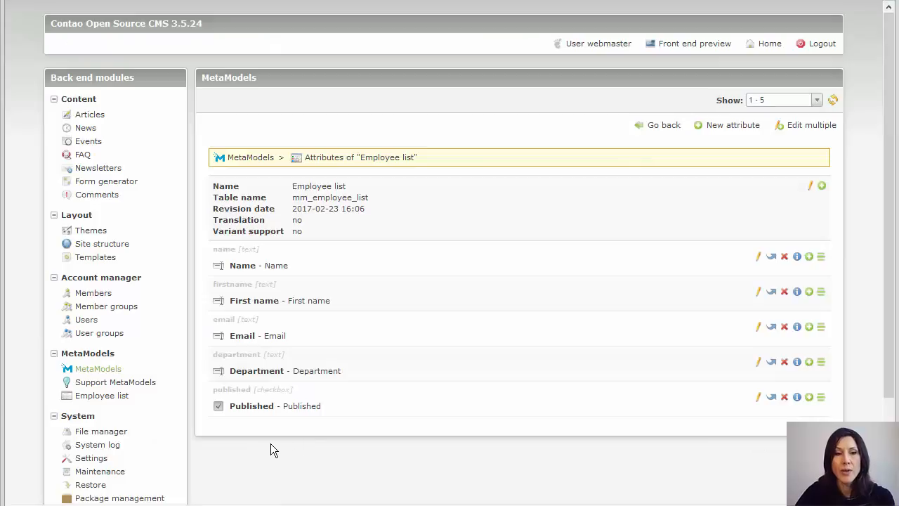
# - Check the employee records with their publish toggles and reload the front-end preview
pyautogui.click(123, 395)
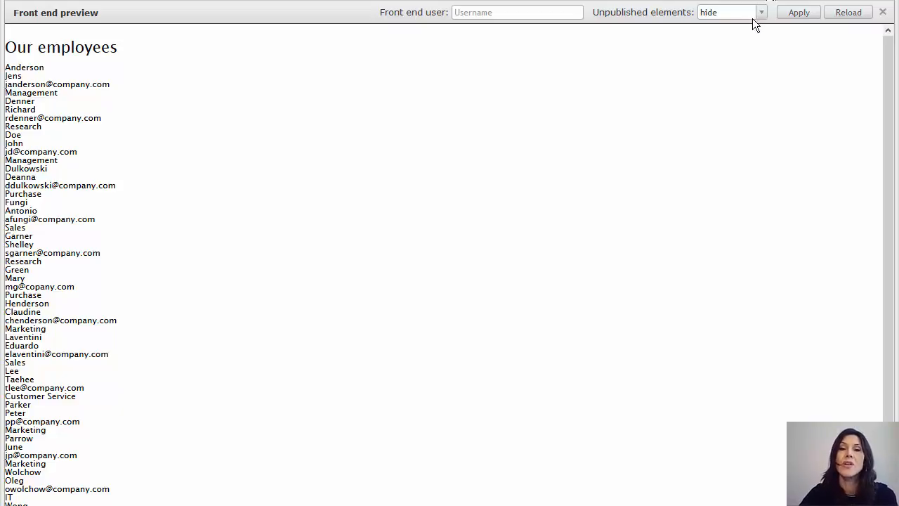
pyautogui.click(849, 13)
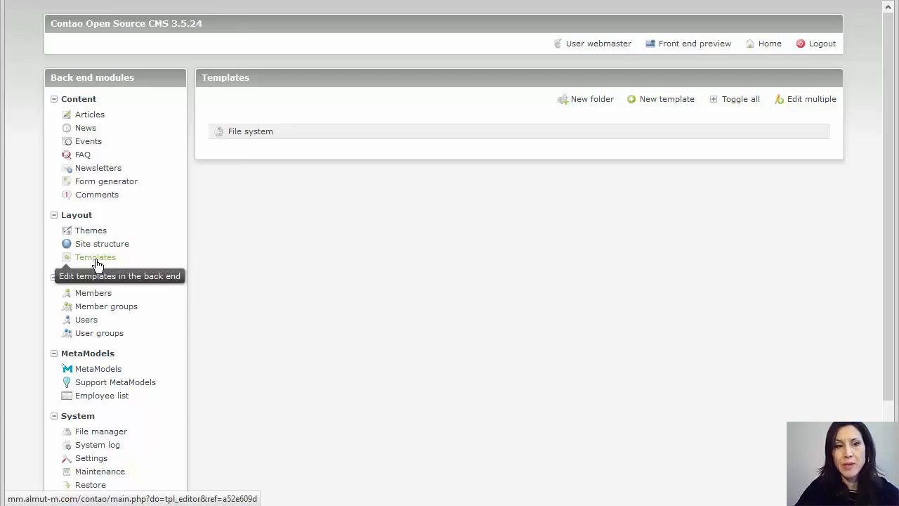
# - Create a new template copied from ce_metamodel_list.html5 in the templates folder
pyautogui.click(671, 100)
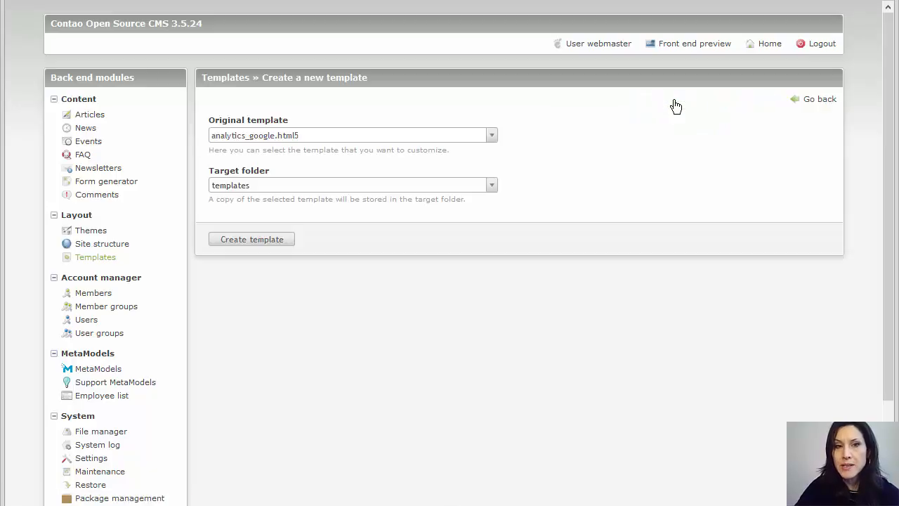
pyautogui.click(380, 141)
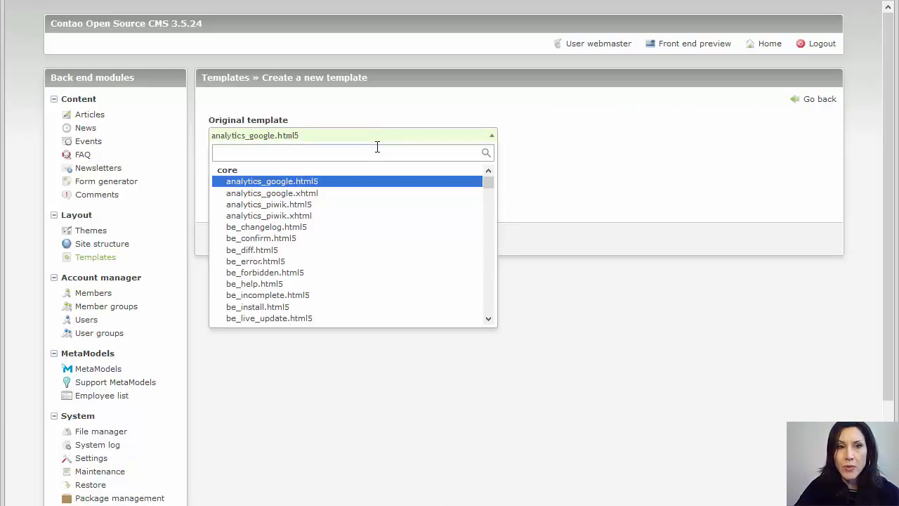
pyautogui.write('ce')
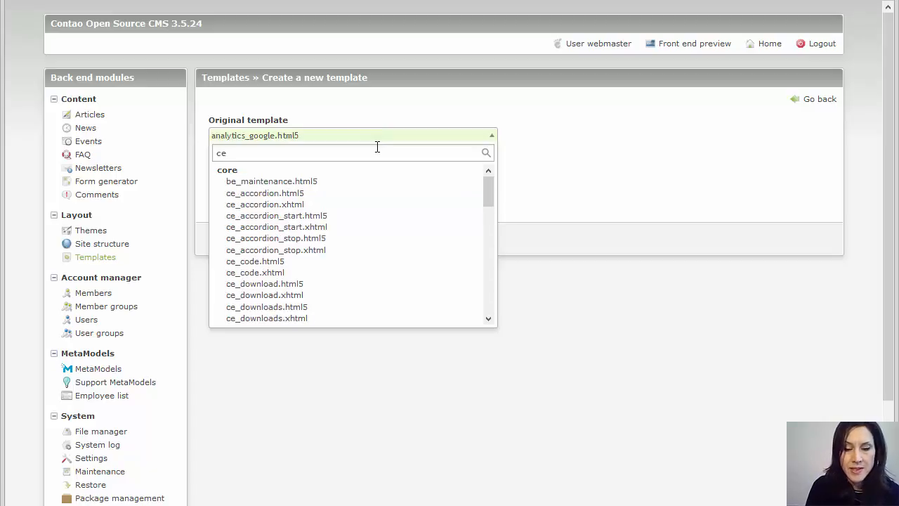
pyautogui.write('_')
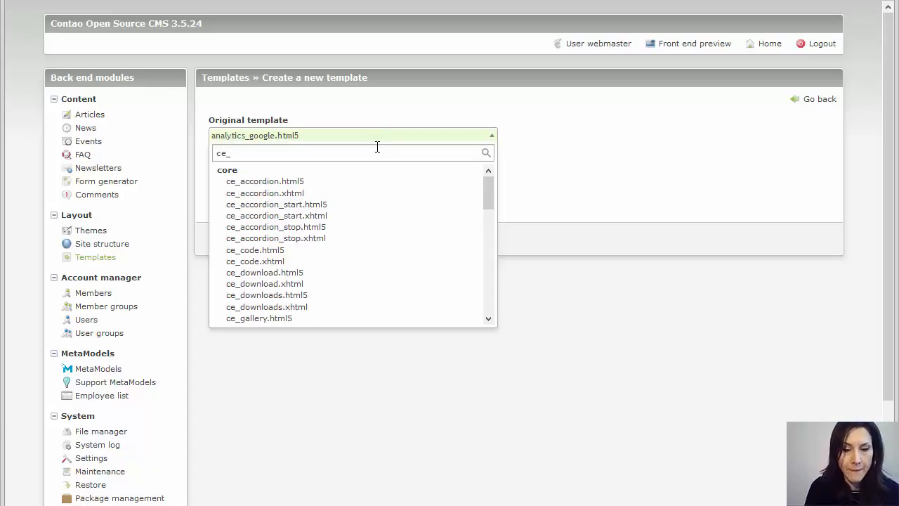
pyautogui.write('me')
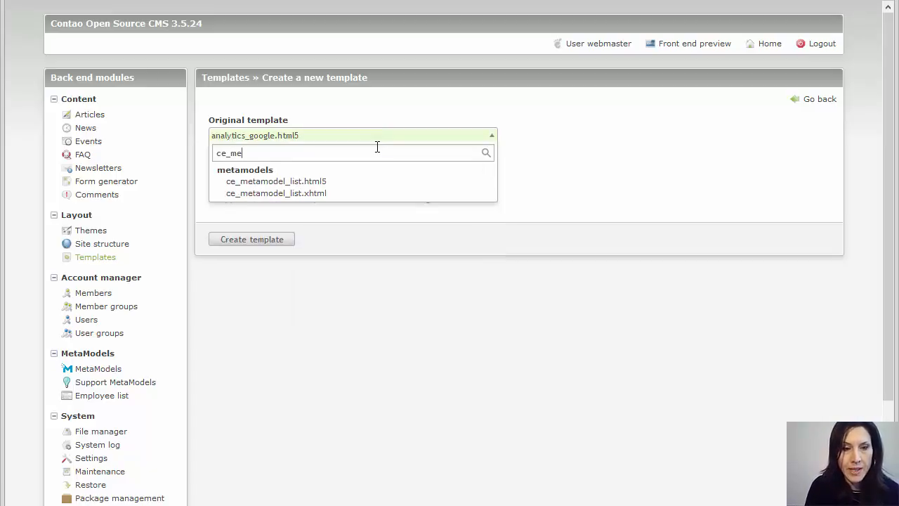
pyautogui.click(276, 184)
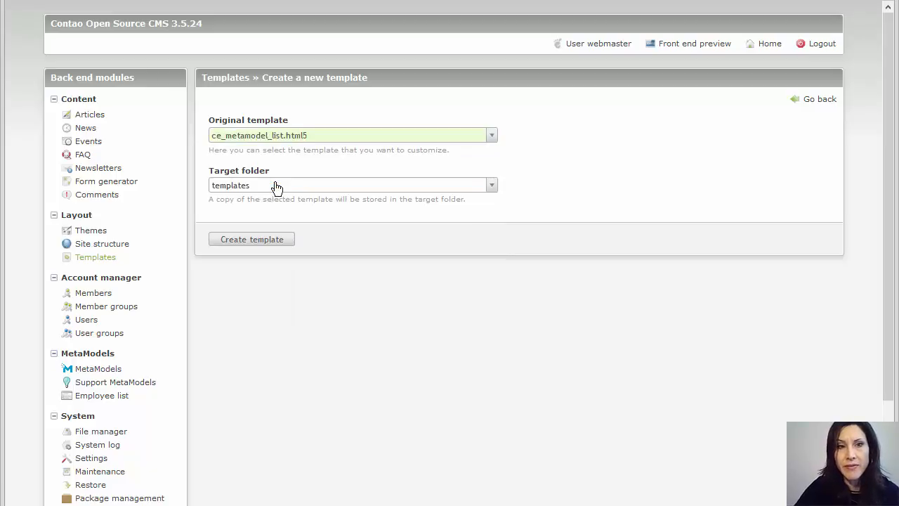
pyautogui.click(251, 239)
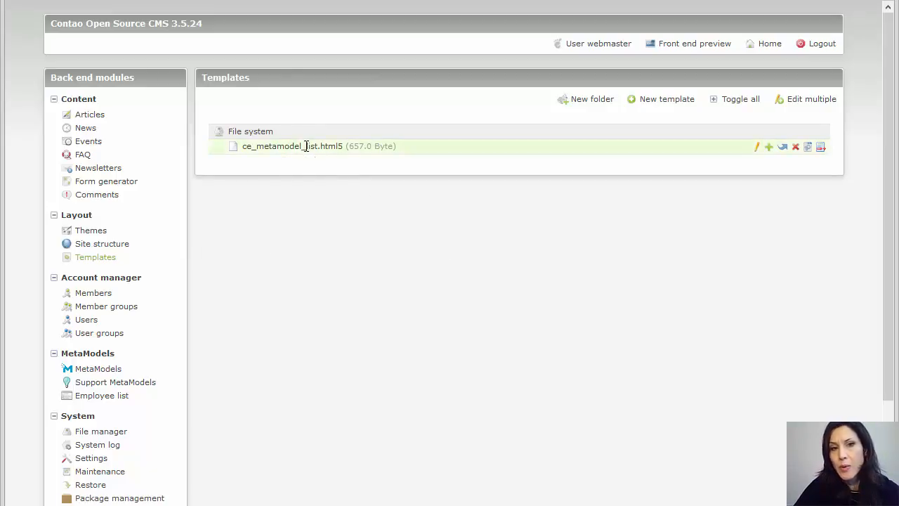
# - Rename the copied template to ce_metamodel_list_custom and save it
pyautogui.click(756, 147)
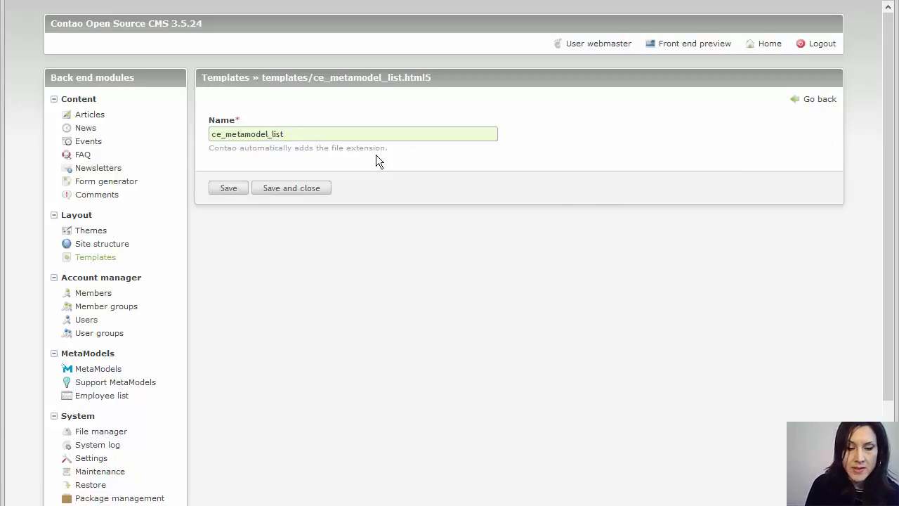
pyautogui.write('_cust')
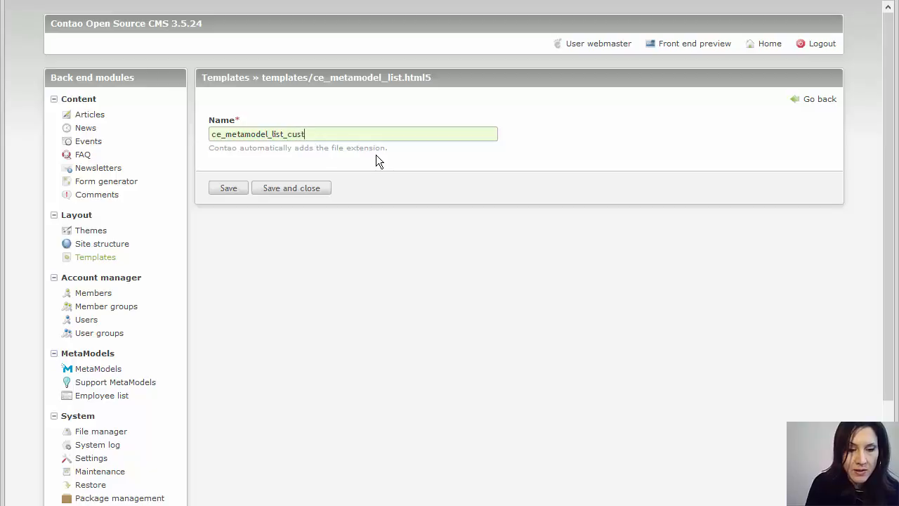
pyautogui.write('om')
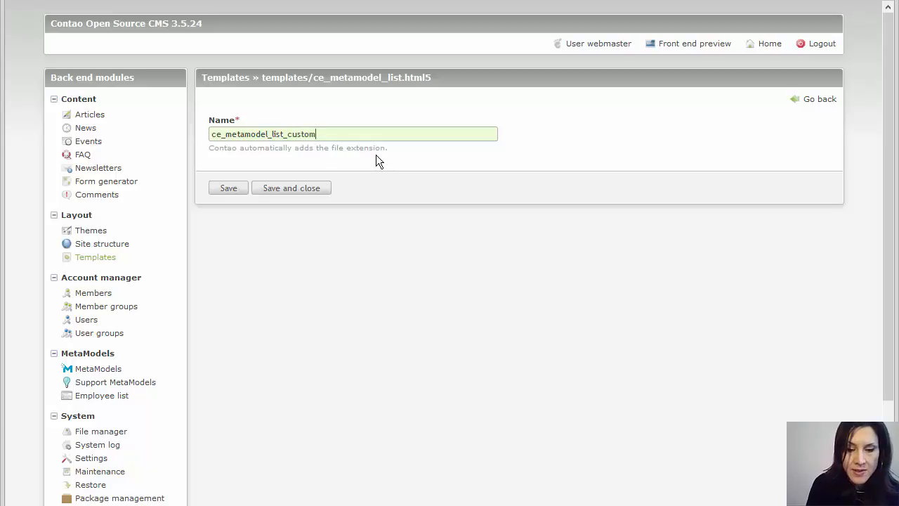
pyautogui.click(294, 188)
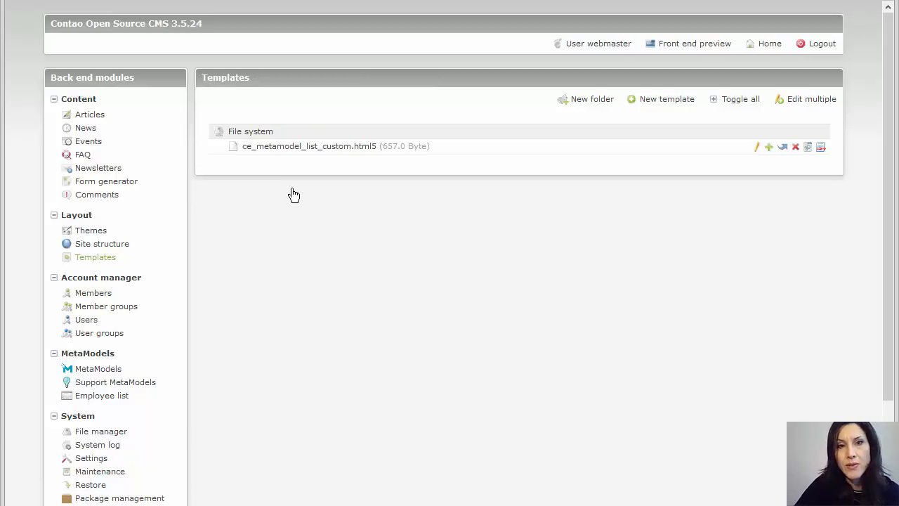
# - Insert a div.labels block with Name, First name, Email, Department after line 12 and save
pyautogui.click(809, 149)
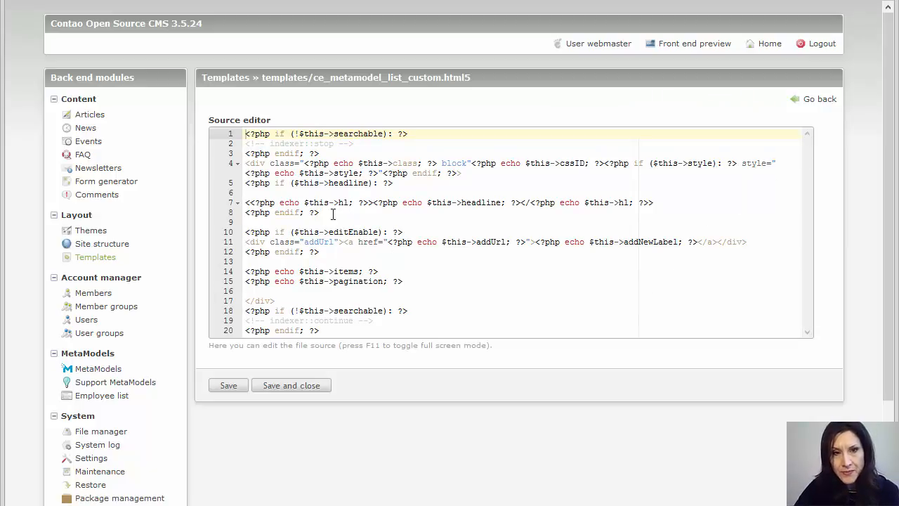
pyautogui.scroll(-2, 384, 255)
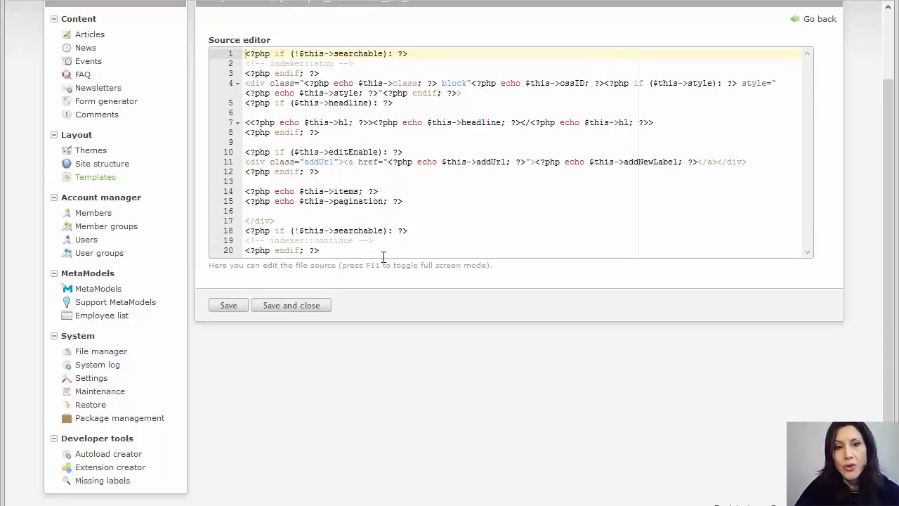
pyautogui.click(343, 171)
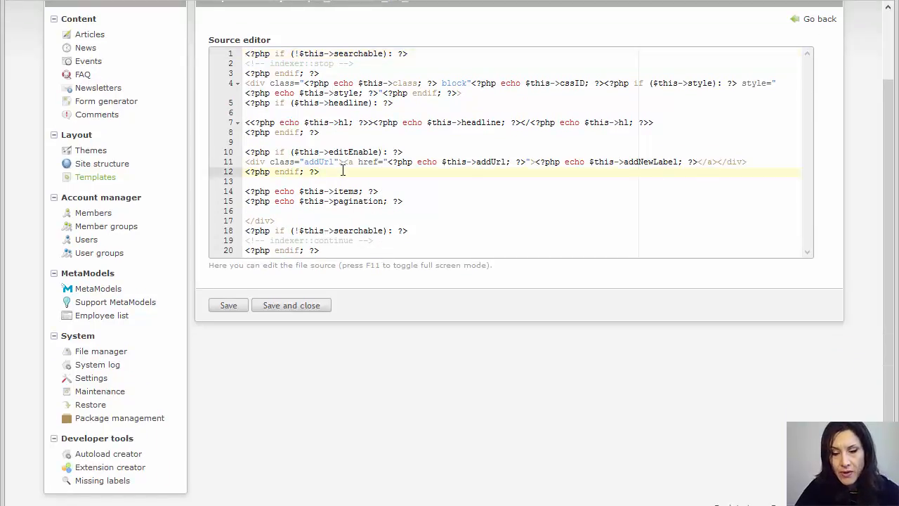
pyautogui.press('Return')
pyautogui.press('Return')
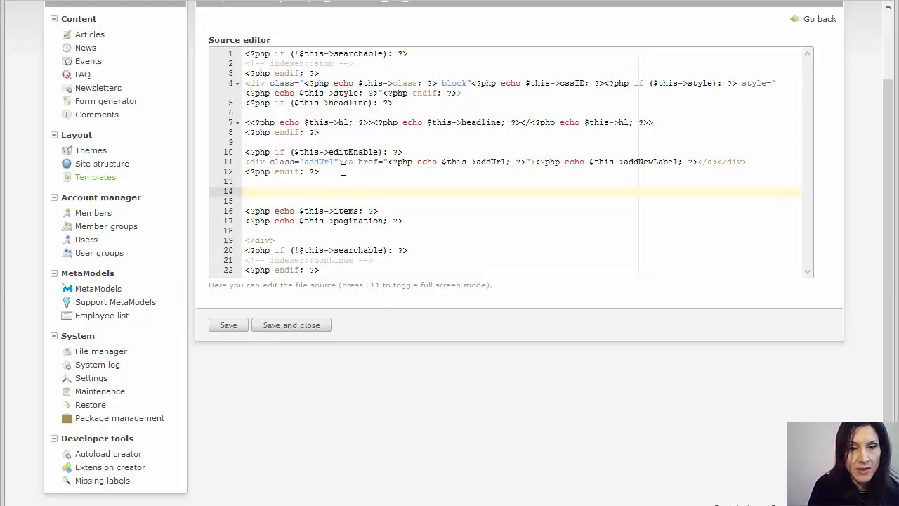
pyautogui.write('<div class="labels">     <div>             <div>Name</div>             <div>First name</div>             <div>Email</div>             <div>Department</div>     </div>   </div>')
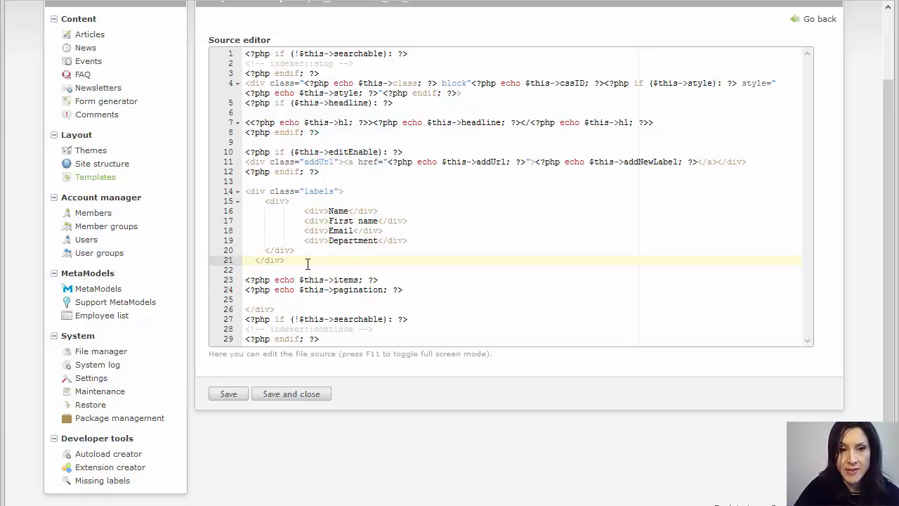
pyautogui.click(288, 394)
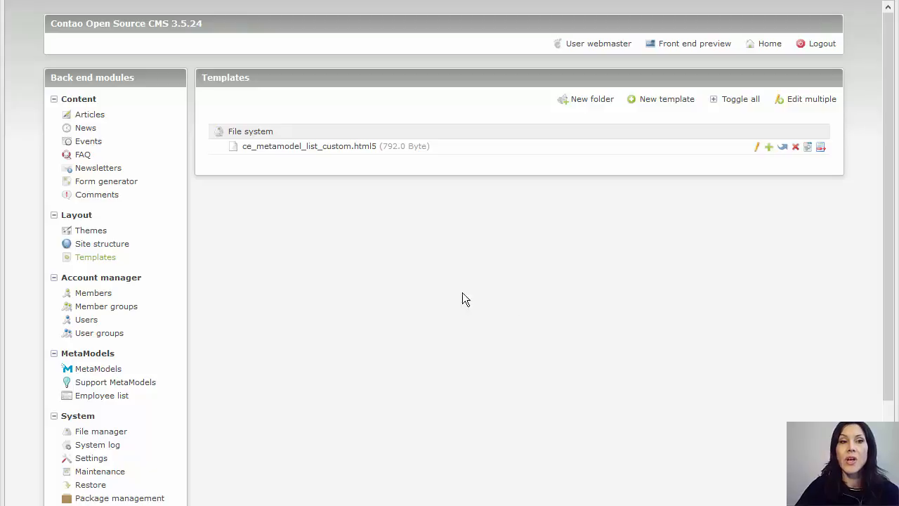
# - Set the Home article's MetaModel list element to the ce_metamodel_list_custom template and save
pyautogui.click(90, 116)
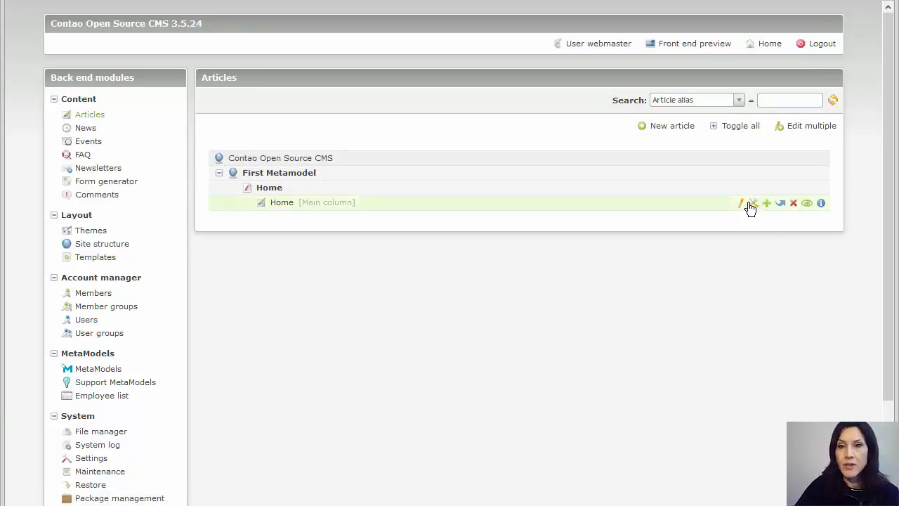
pyautogui.click(742, 205)
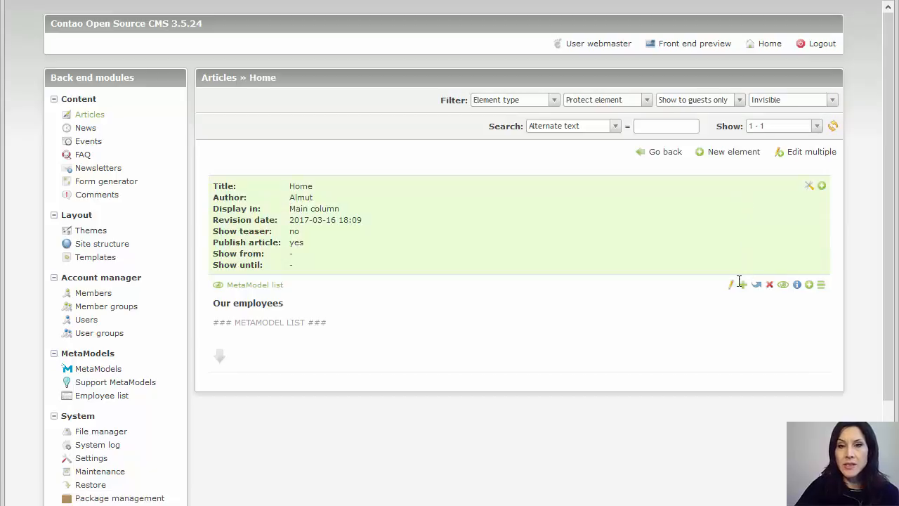
pyautogui.click(731, 288)
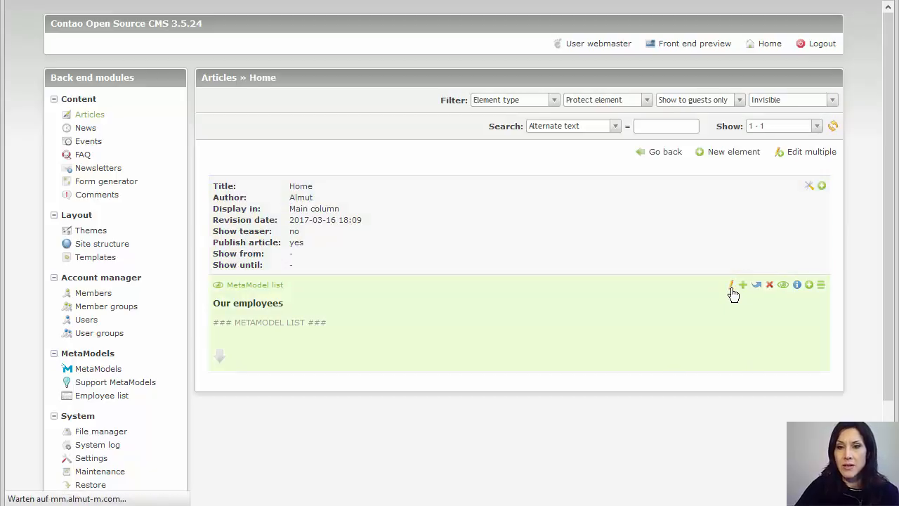
pyautogui.scroll(-1, 709, 279)
pyautogui.scroll(-3, 723, 270)
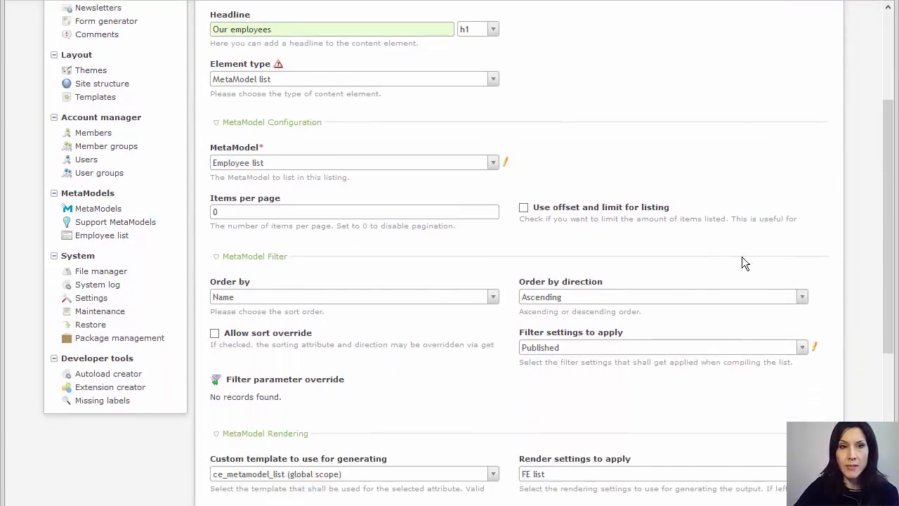
pyautogui.scroll(-3, 621, 190)
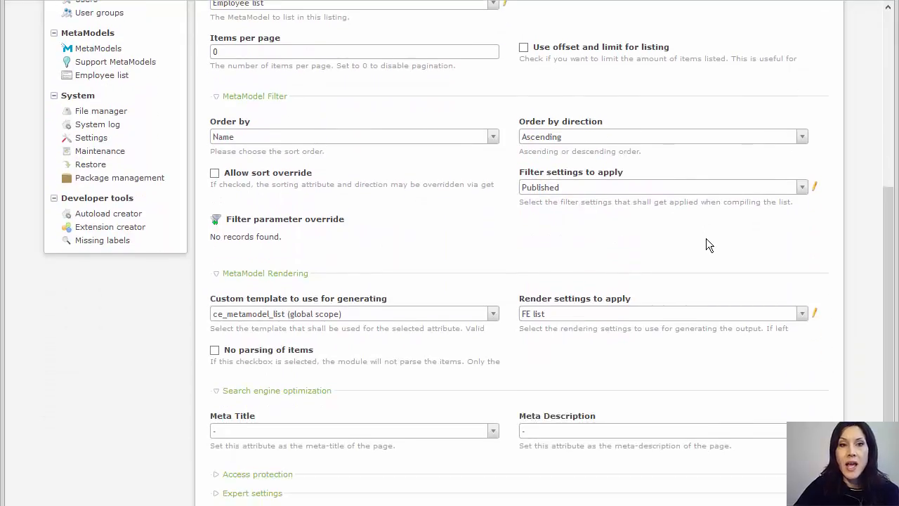
pyautogui.scroll(-2, 707, 242)
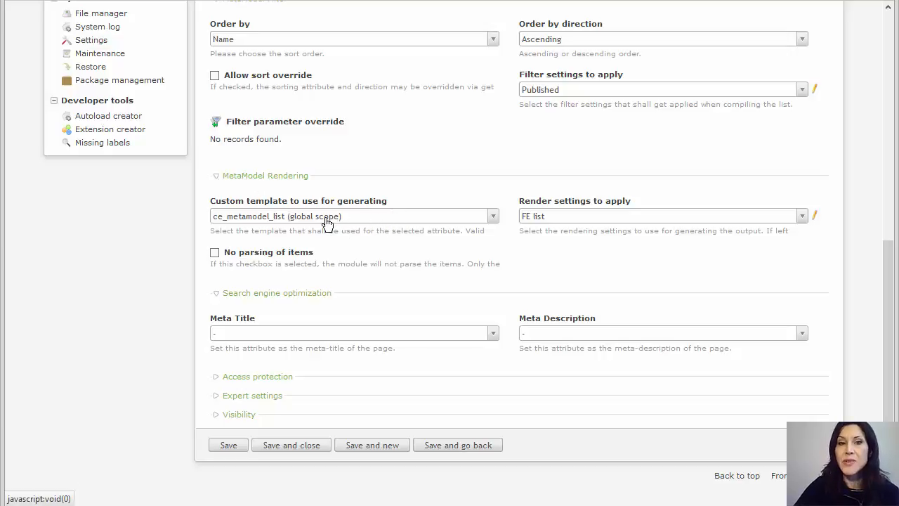
pyautogui.click(327, 218)
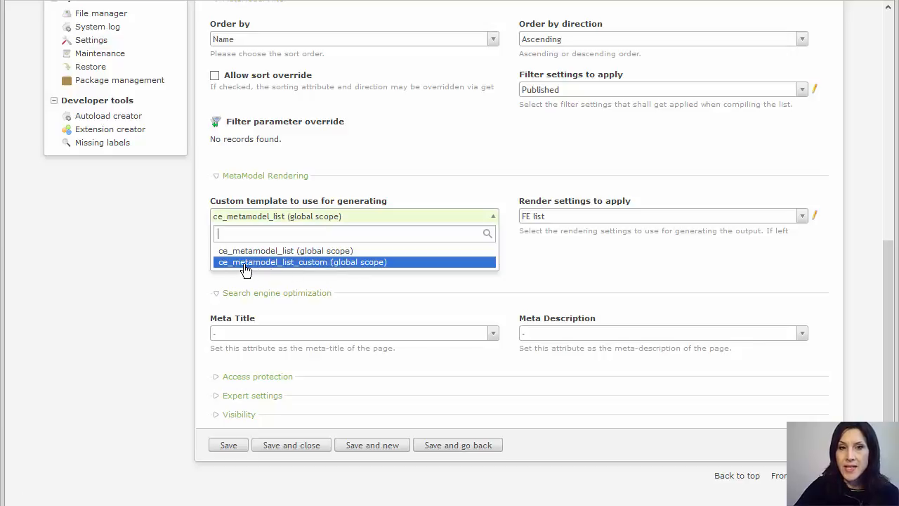
pyautogui.click(322, 262)
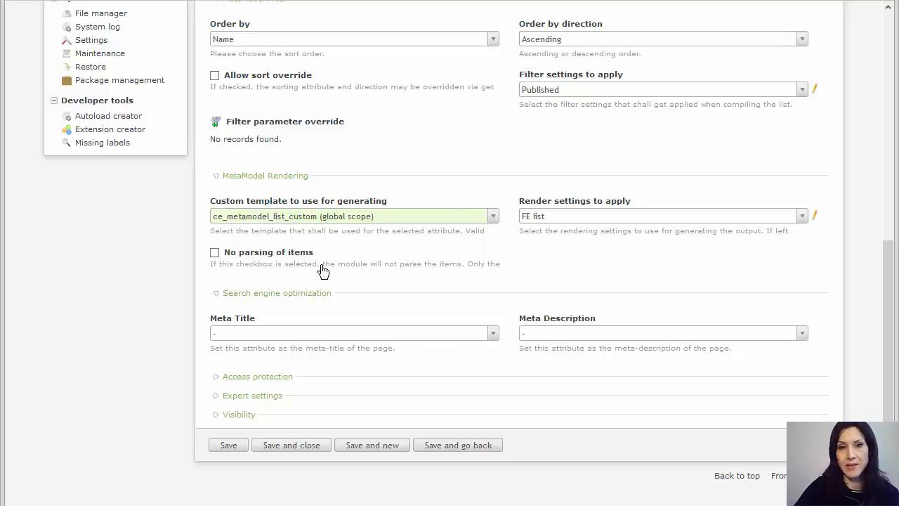
pyautogui.click(314, 445)
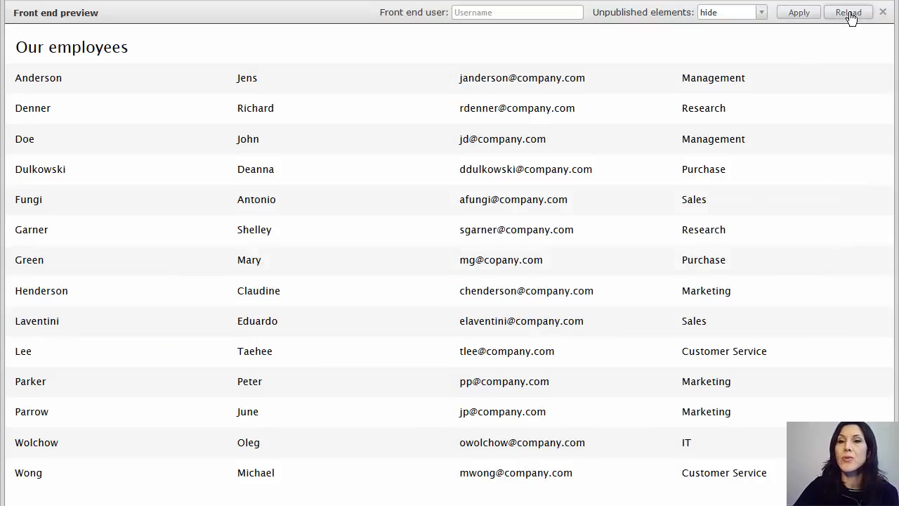
# - Reload the front-end preview to show the table with Name, First name, Email, Department headers
pyautogui.click(850, 17)
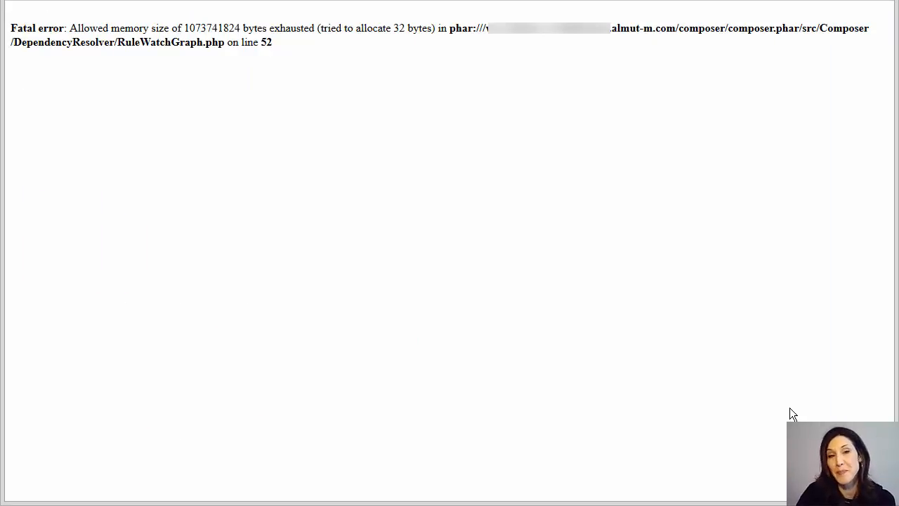
# - Run composer as a standalone process with PHP command /usr/bin/php56 -d memory_limit=1G -d max_execution_time=900
pyautogui.press('F5')
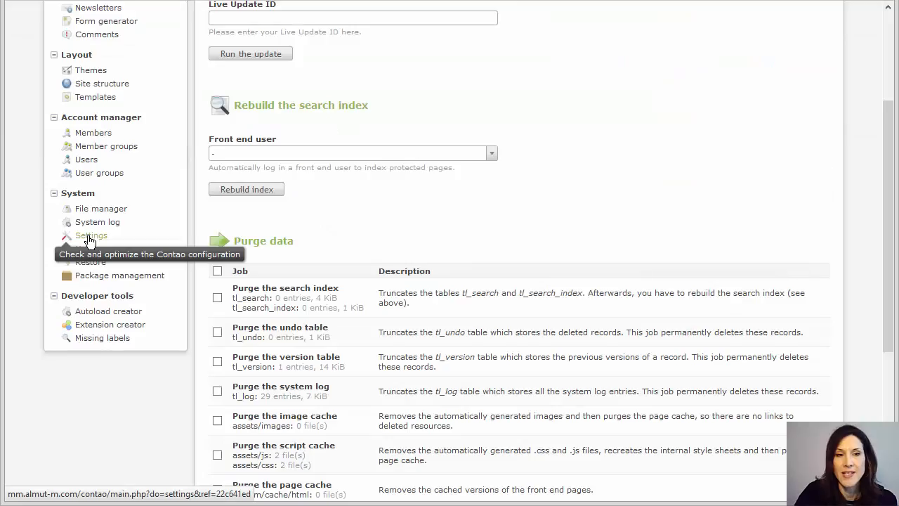
pyautogui.click(89, 238)
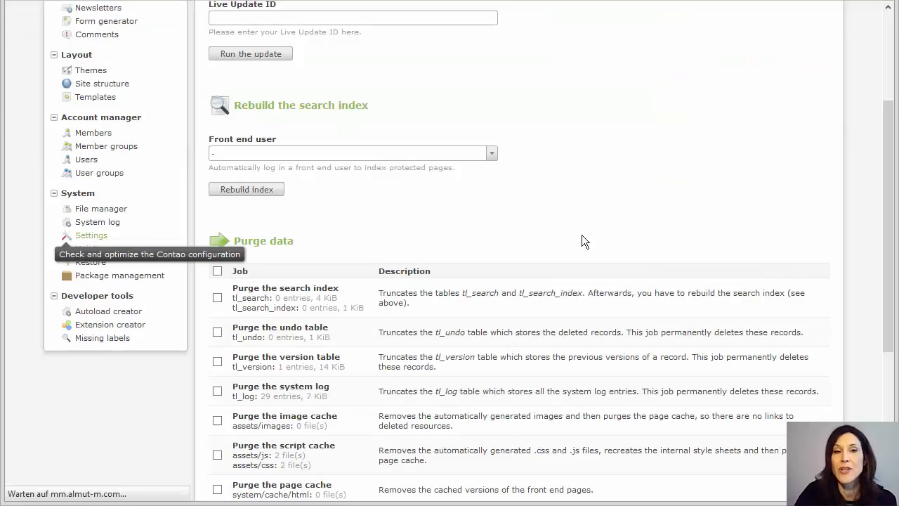
pyautogui.scroll(-8, 562, 242)
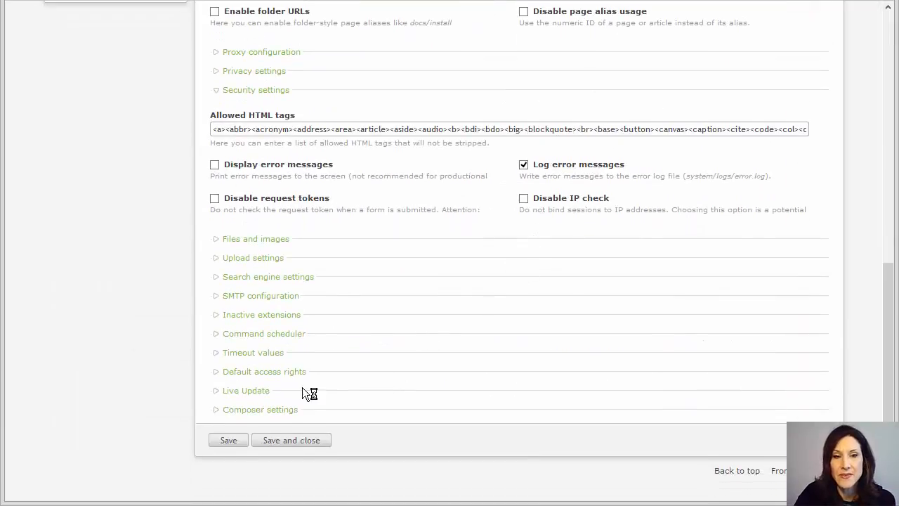
pyautogui.click(215, 411)
pyautogui.scroll(-3, 464, 367)
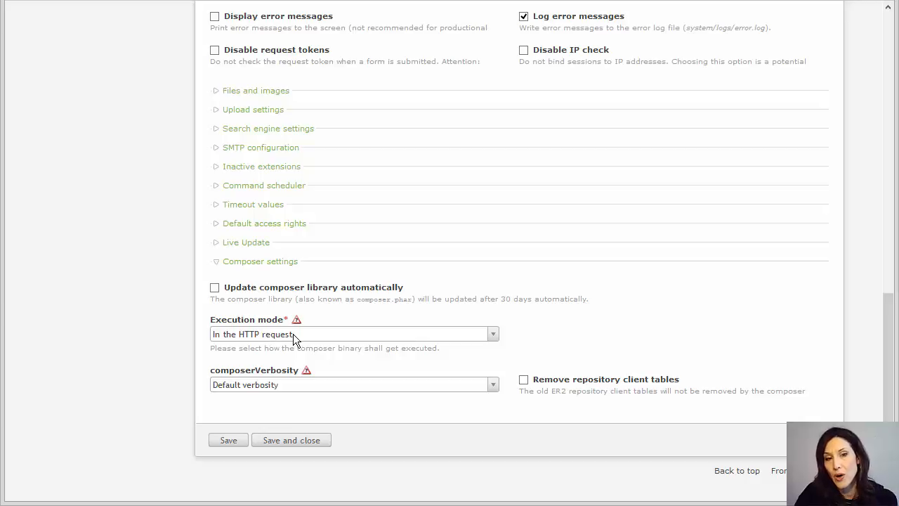
pyautogui.click(293, 334)
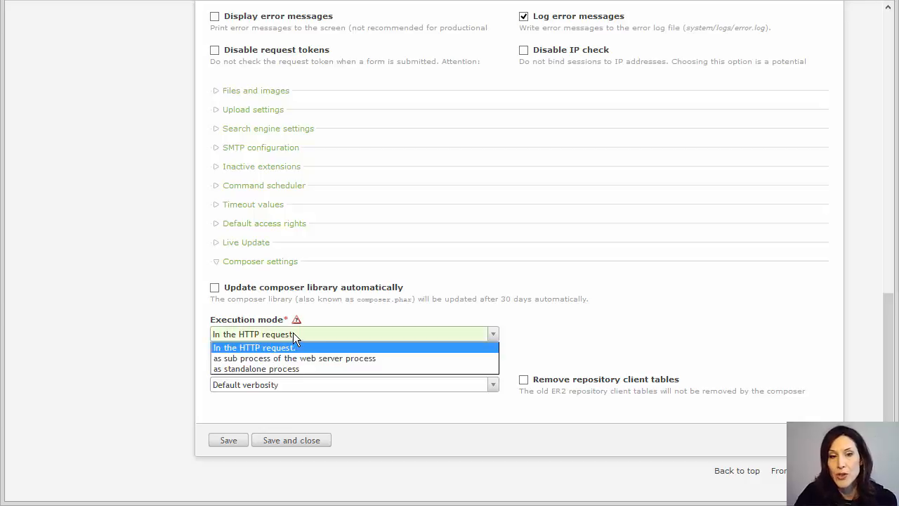
pyautogui.click(262, 368)
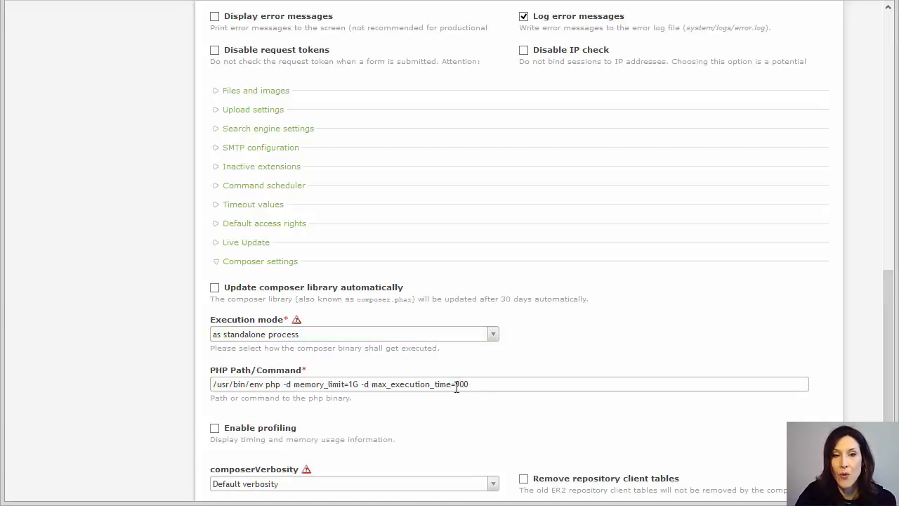
pyautogui.moveTo(469, 384); pyautogui.dragTo(209, 387)
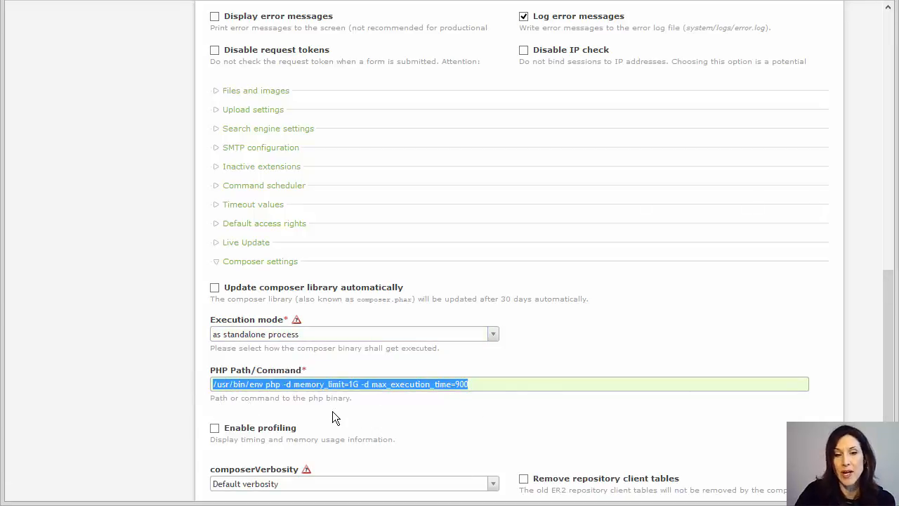
pyautogui.scroll(-3, 166, 285)
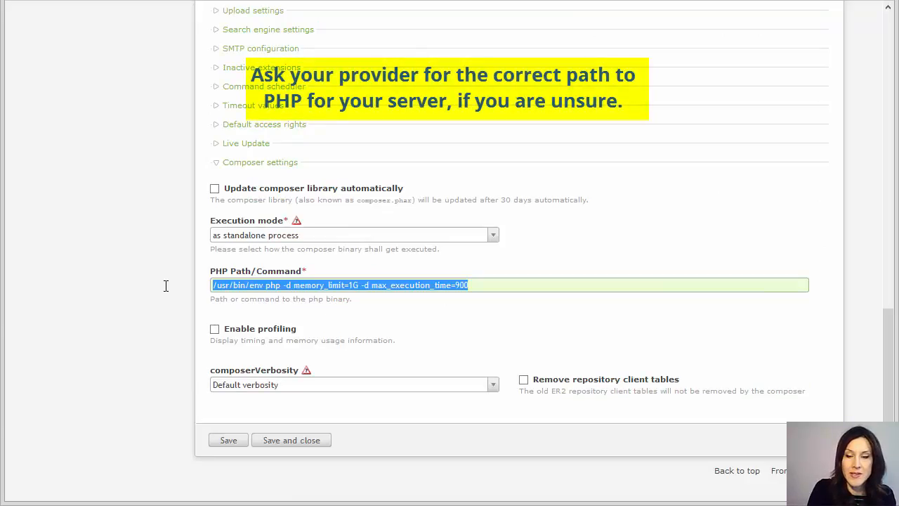
pyautogui.press('BackSpace')
pyautogui.write('/usr/bin/php56 -d memory_limit=1G -d max_execution_time=900')
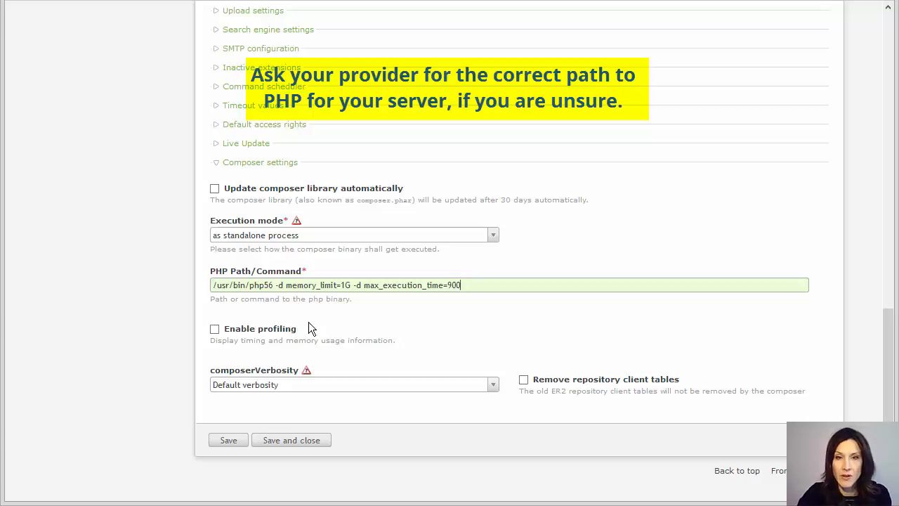
pyautogui.click(311, 441)
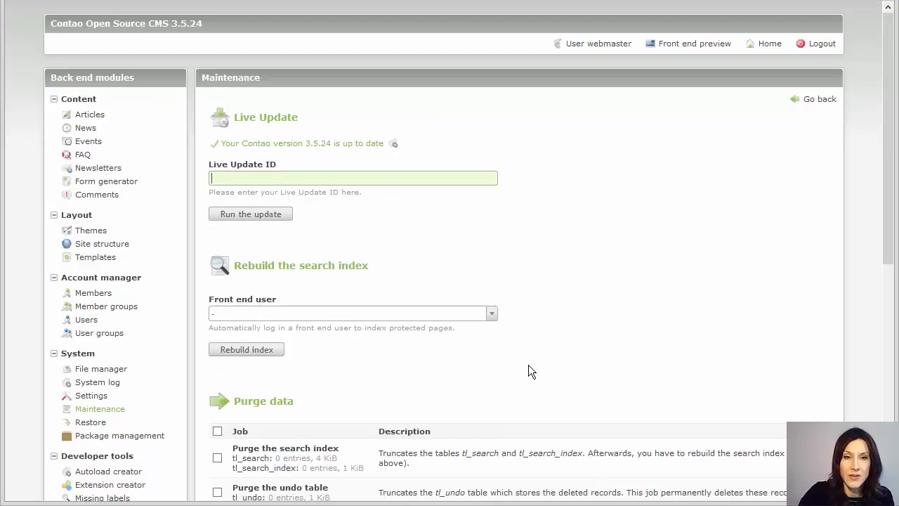